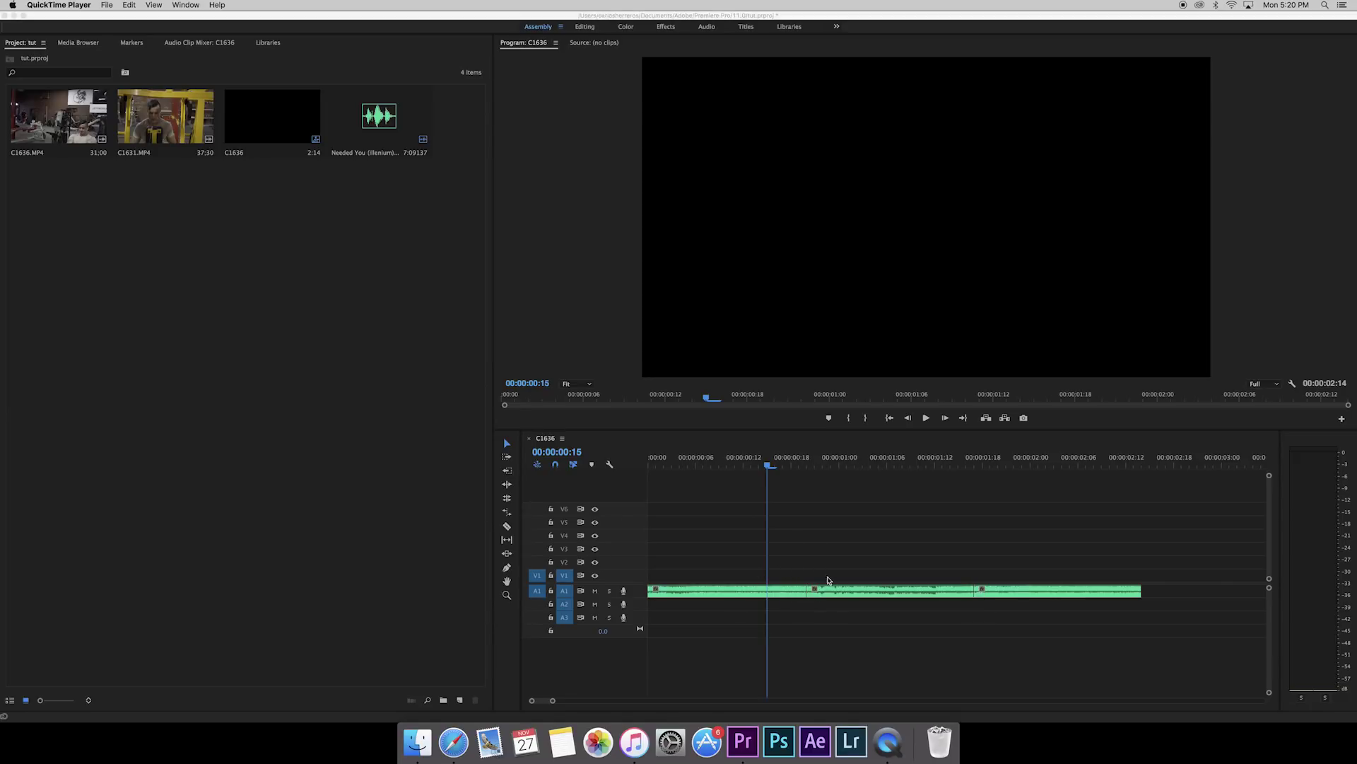
- Preview the C1636.MP4 and C1631.MP4 clips from their beginnings in the source monitor
{"action": "left_click", "coordinate": [25, 127]}
{"action": "double_click", "coordinate": [25, 127]}
{"action": "left_click", "coordinate": [508, 397]}
{"action": "key", "text": "space"}
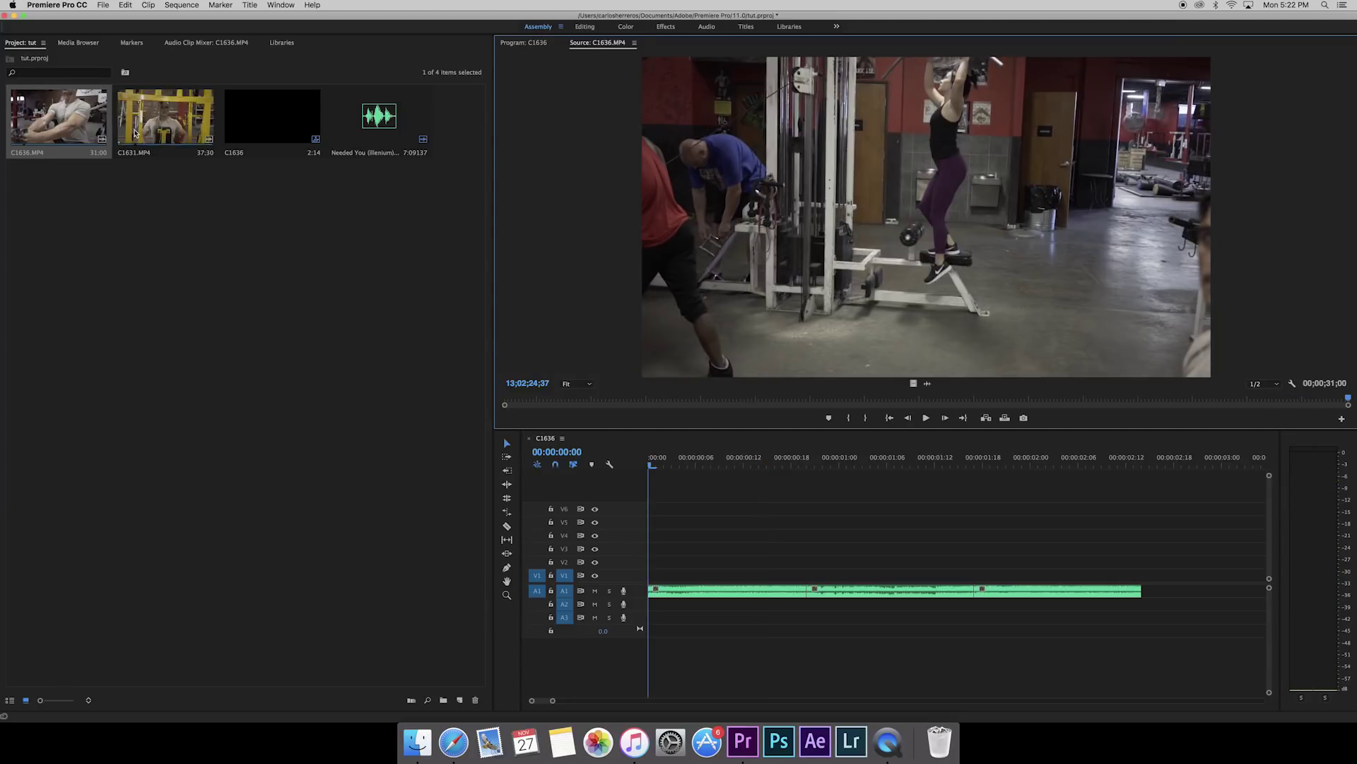
{"action": "left_click", "coordinate": [134, 133]}
{"action": "double_click", "coordinate": [135, 133]}
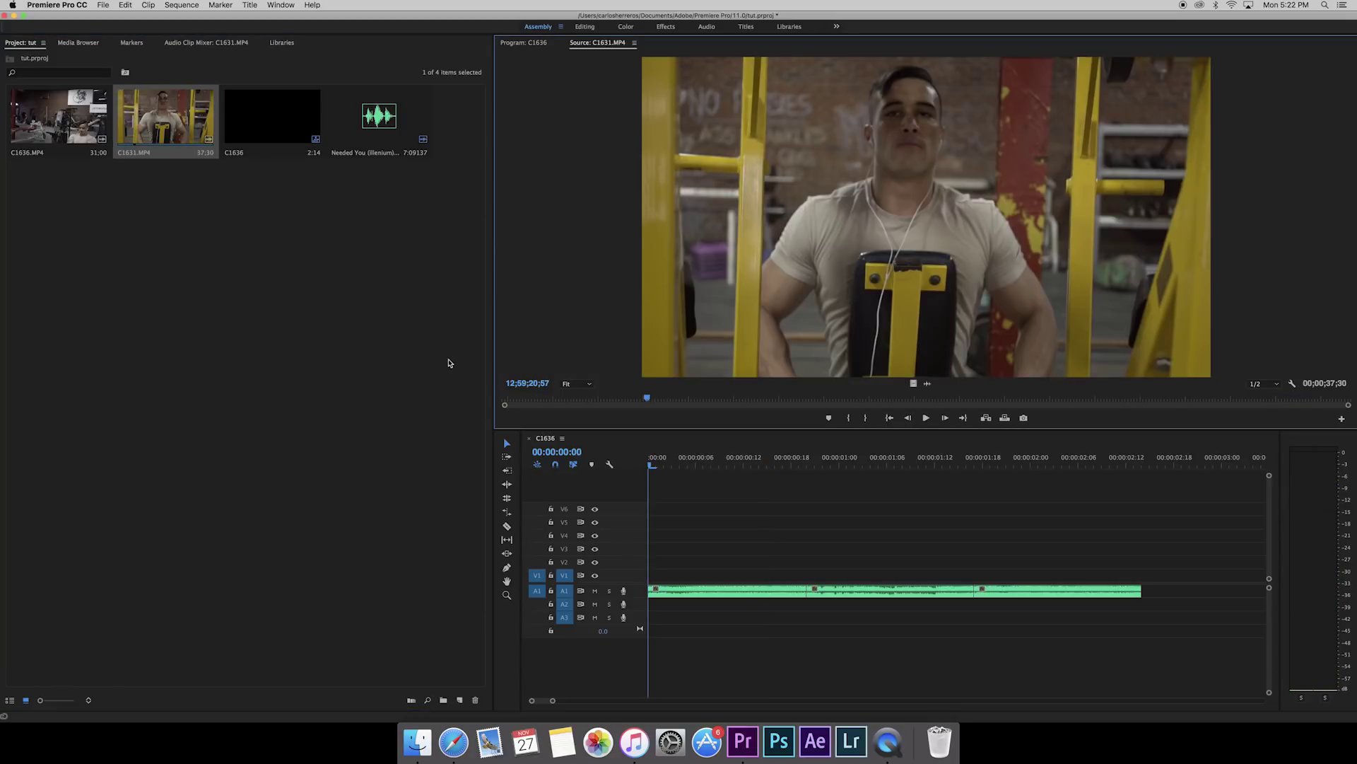
{"action": "left_click_drag", "start_coordinate": [518, 400], "coordinate": [504, 399]}
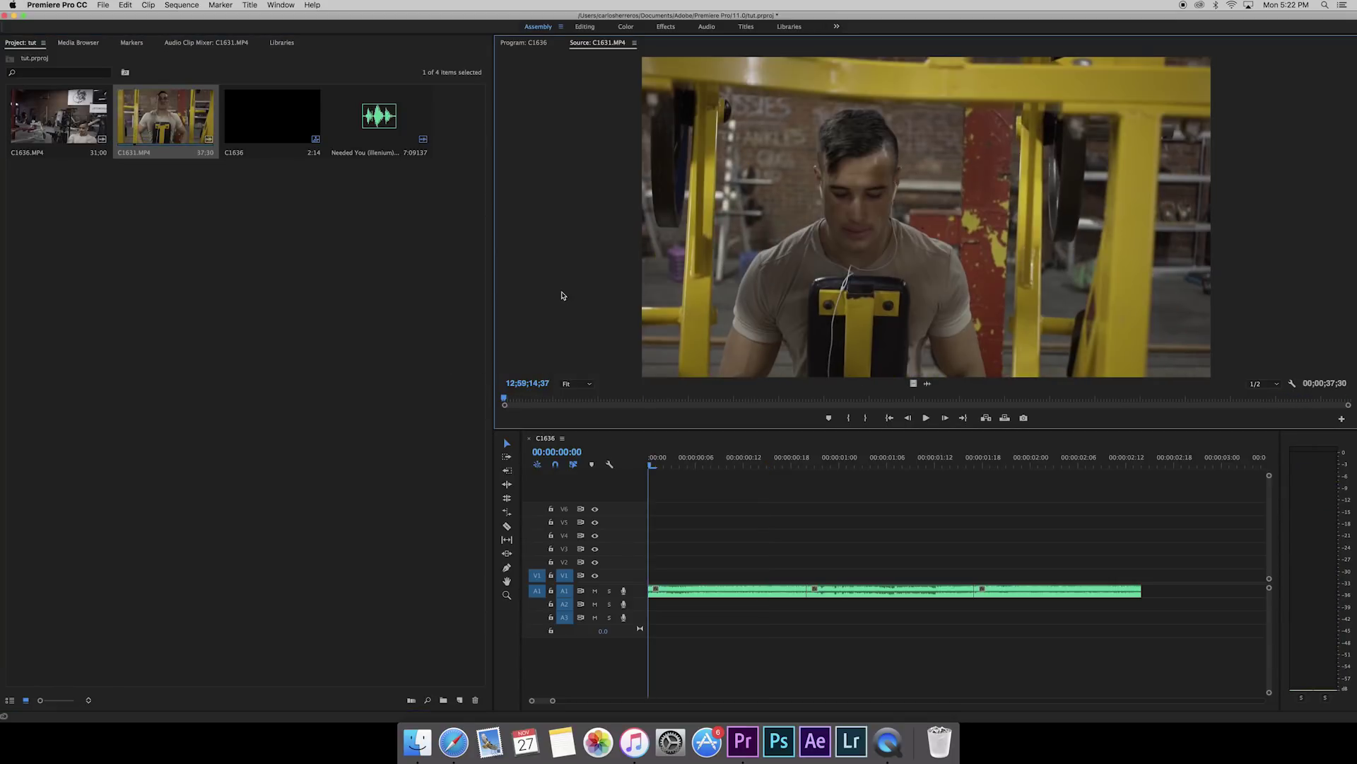
{"action": "key", "text": "space"}
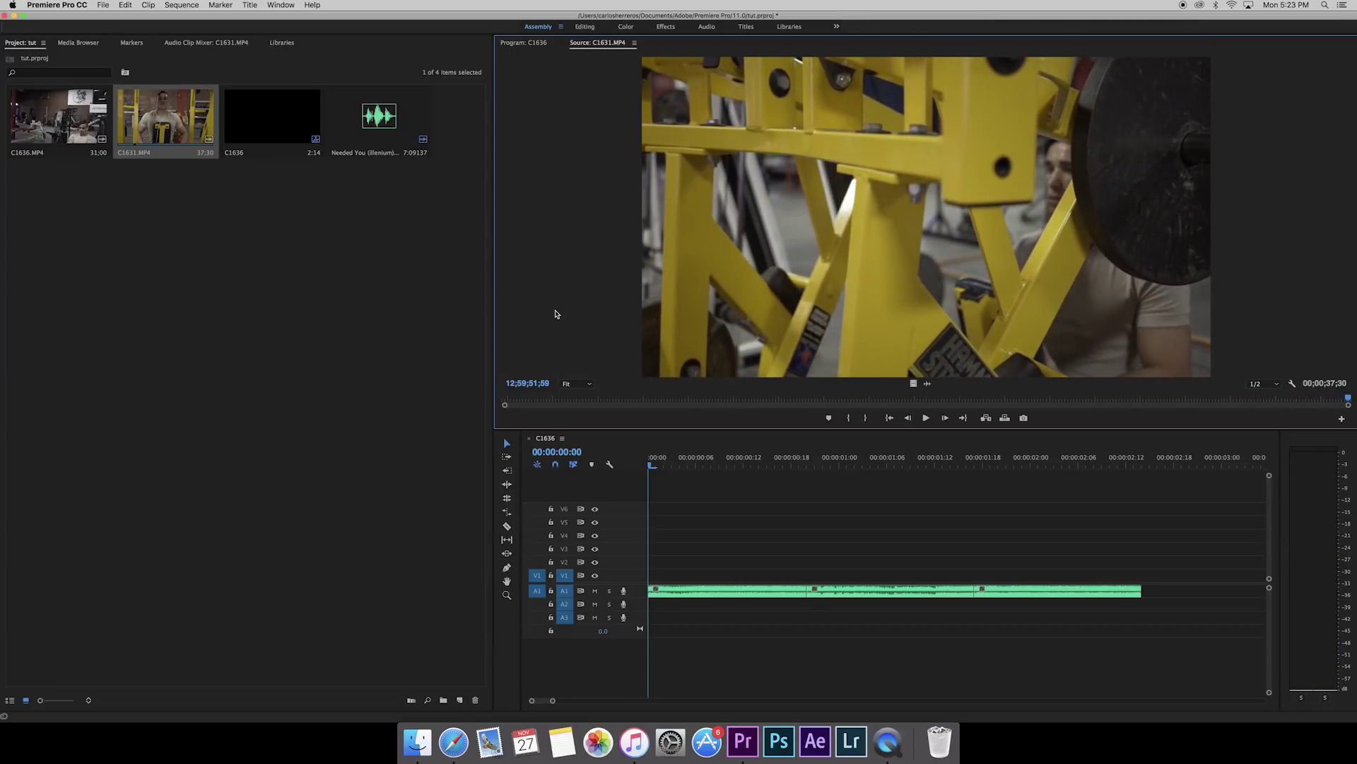
- Duplicate C1636.MP4 in the project and interpret the copy's footage at an assumed frame rate of 23.976 fps
{"action": "left_click", "coordinate": [40, 127]}
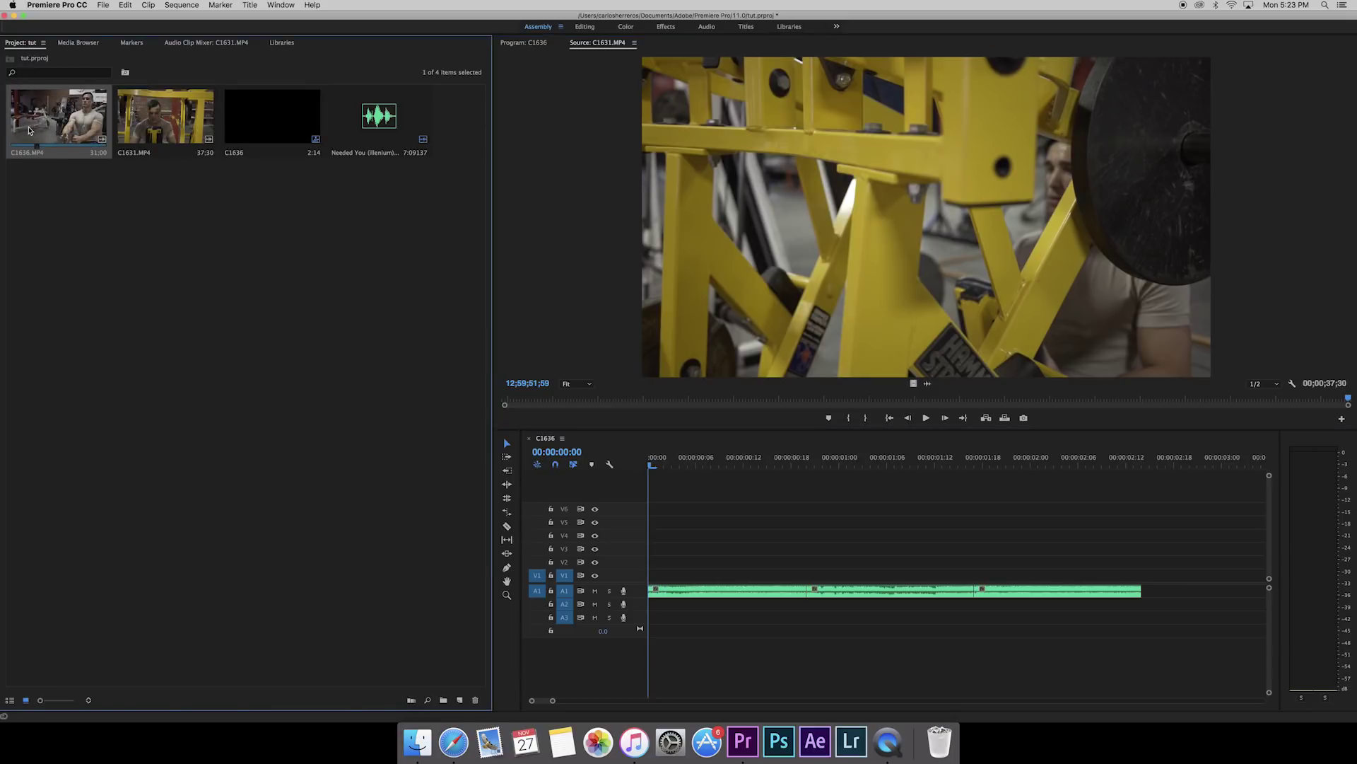
{"action": "right_click", "coordinate": [43, 124]}
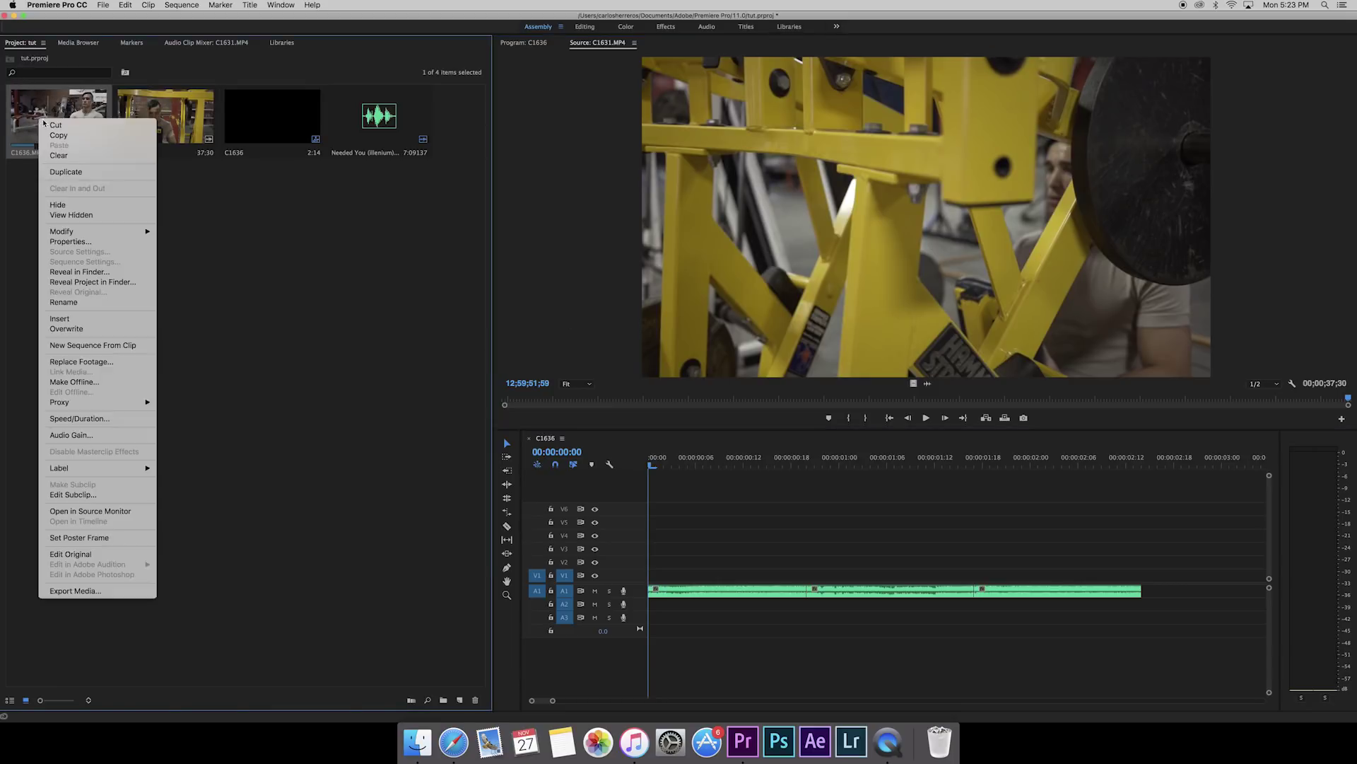
{"action": "left_click", "coordinate": [65, 173]}
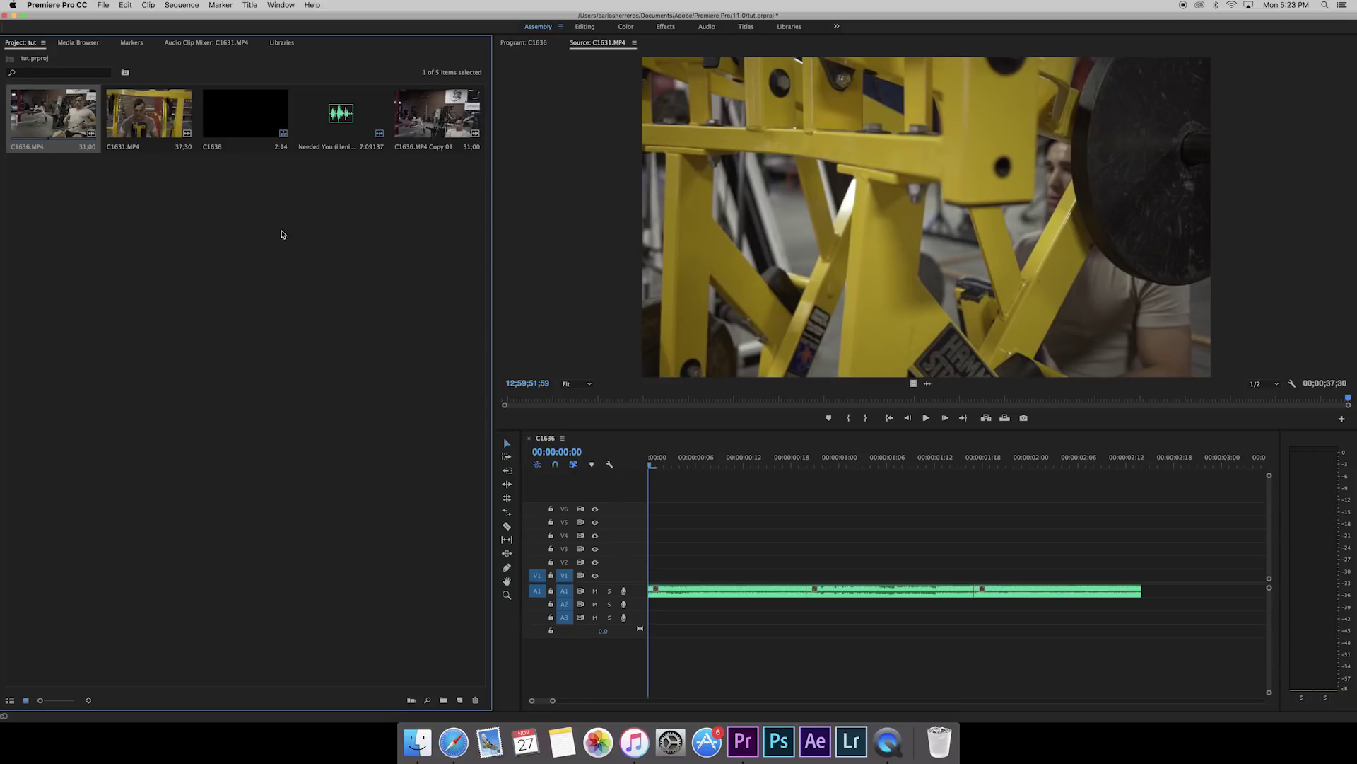
{"action": "right_click", "coordinate": [432, 126]}
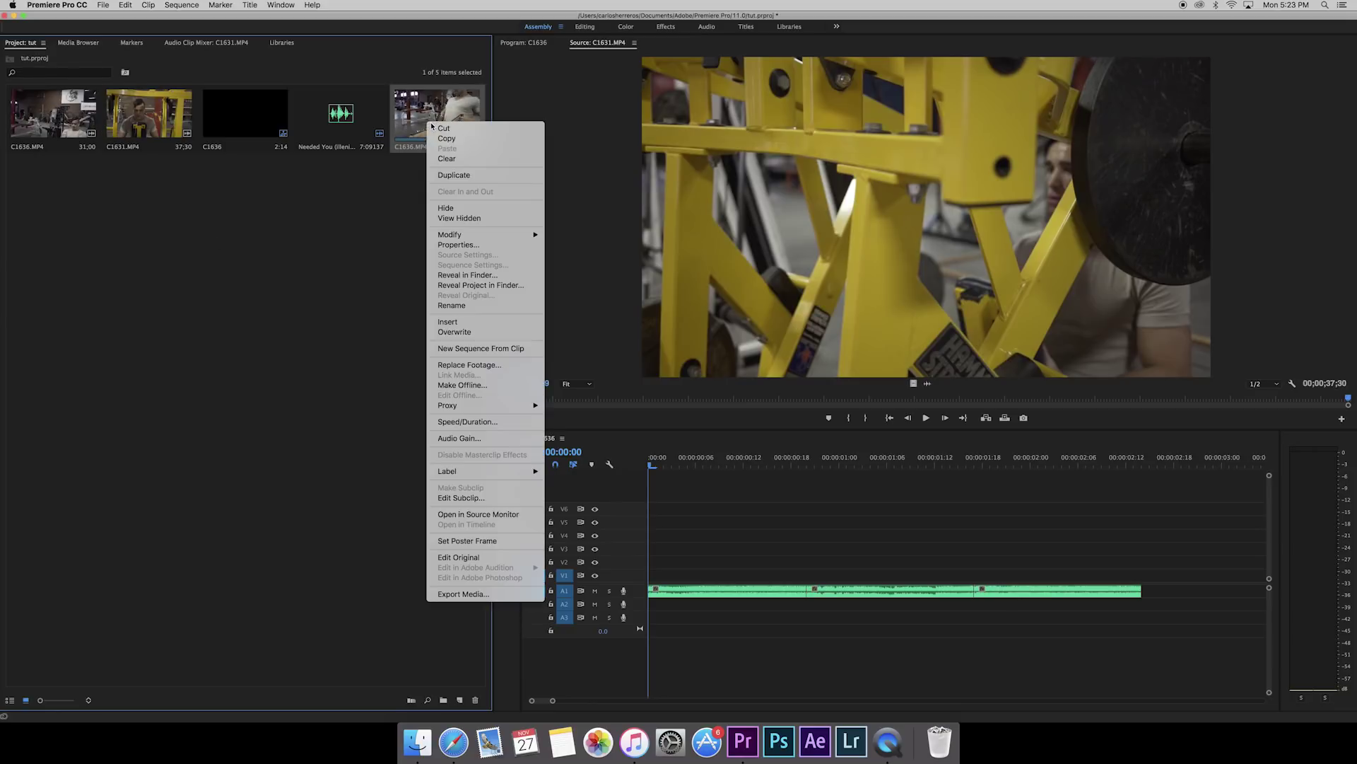
{"action": "mouse_move", "coordinate": [480, 235]}
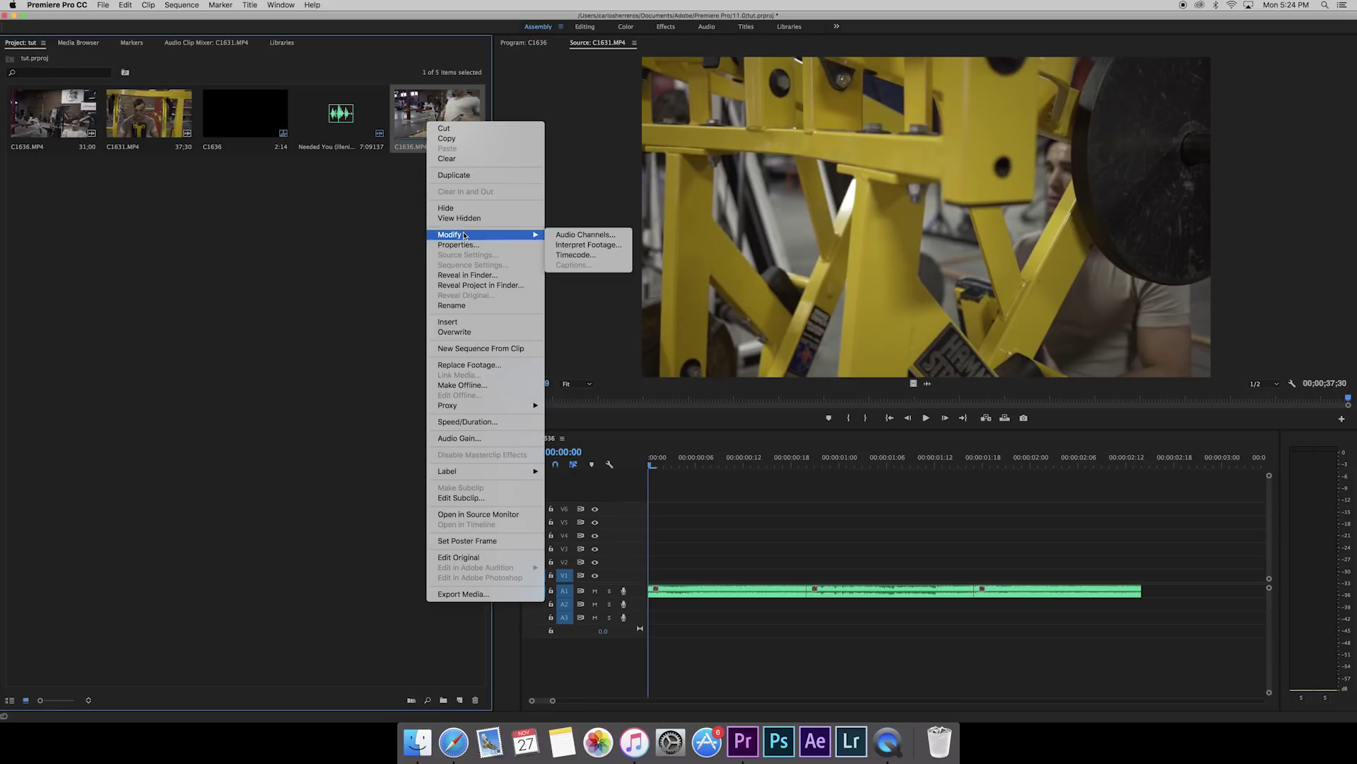
{"action": "left_click", "coordinate": [576, 245]}
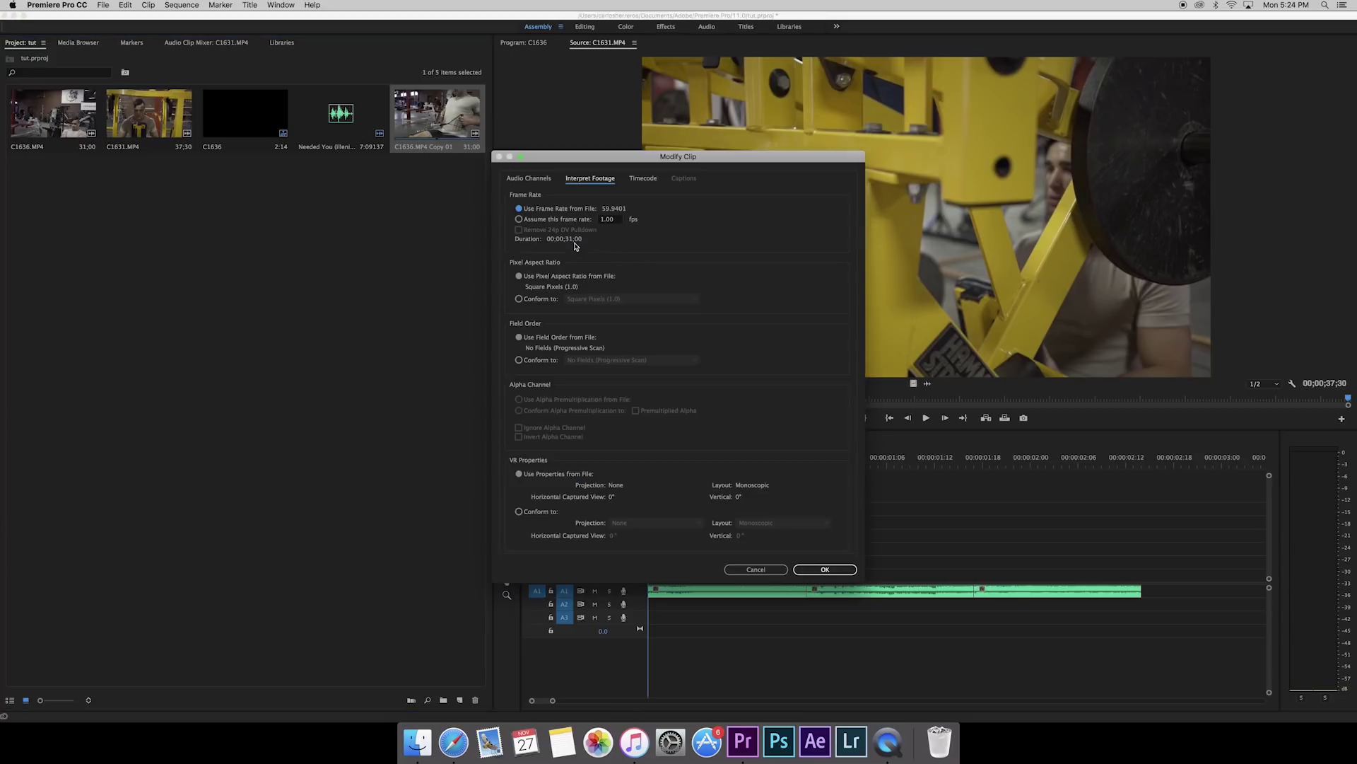
{"action": "left_click", "coordinate": [613, 220]}
{"action": "type", "text": "23.976"}
{"action": "key", "text": "Return"}
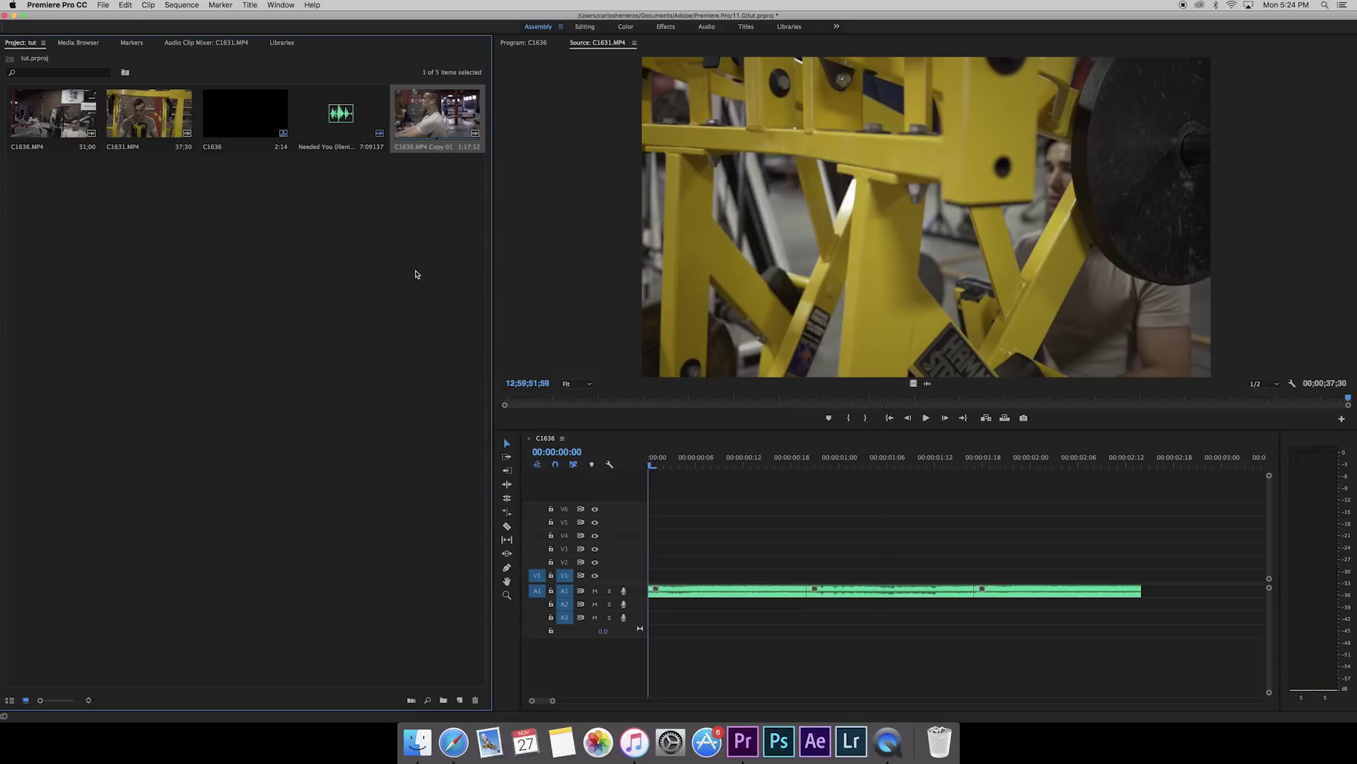
- Open C1636.MP4 Copy 01 as the source and mark an In point where the man begins the rowing pull
{"action": "double_click", "coordinate": [416, 128]}
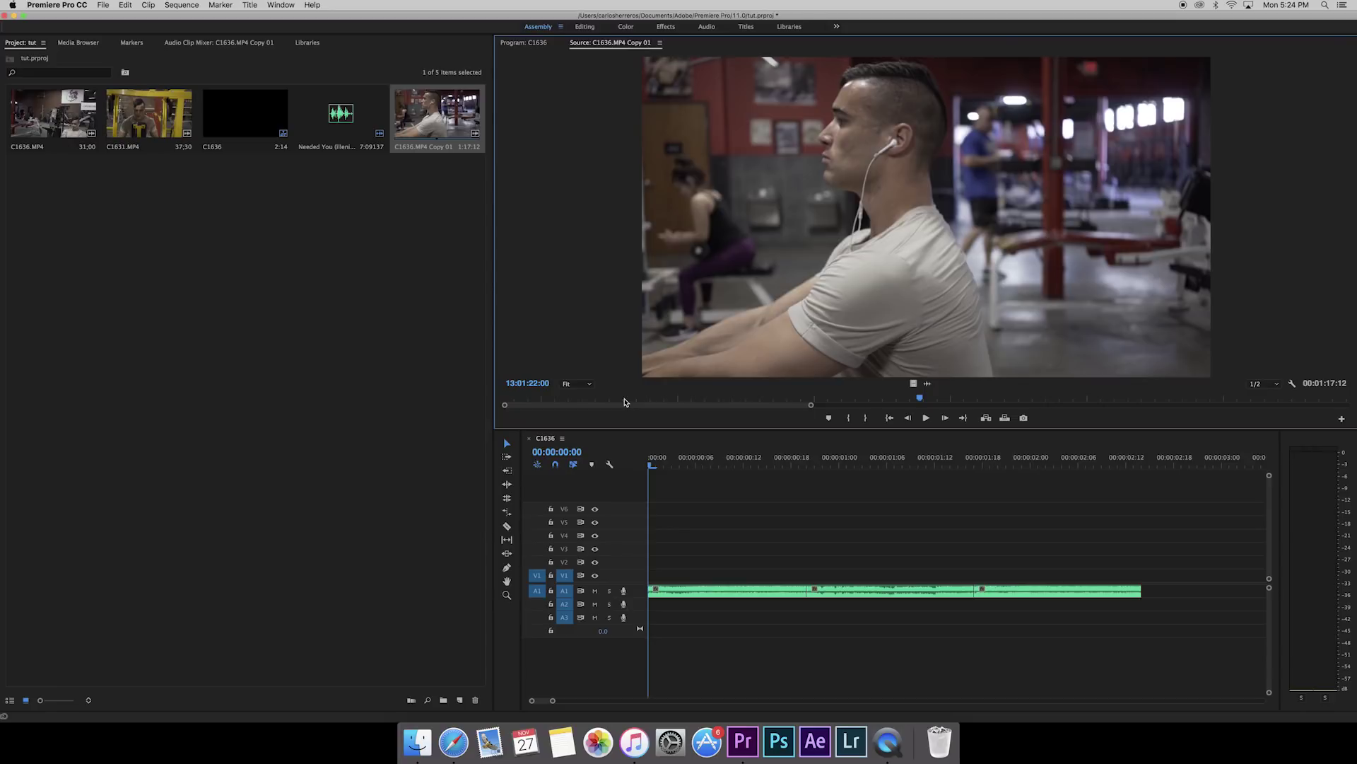
{"action": "left_click_drag", "start_coordinate": [624, 402], "coordinate": [1197, 399]}
{"action": "left_click_drag", "start_coordinate": [783, 406], "coordinate": [1055, 406]}
{"action": "left_click_drag", "start_coordinate": [551, 401], "coordinate": [637, 425]}
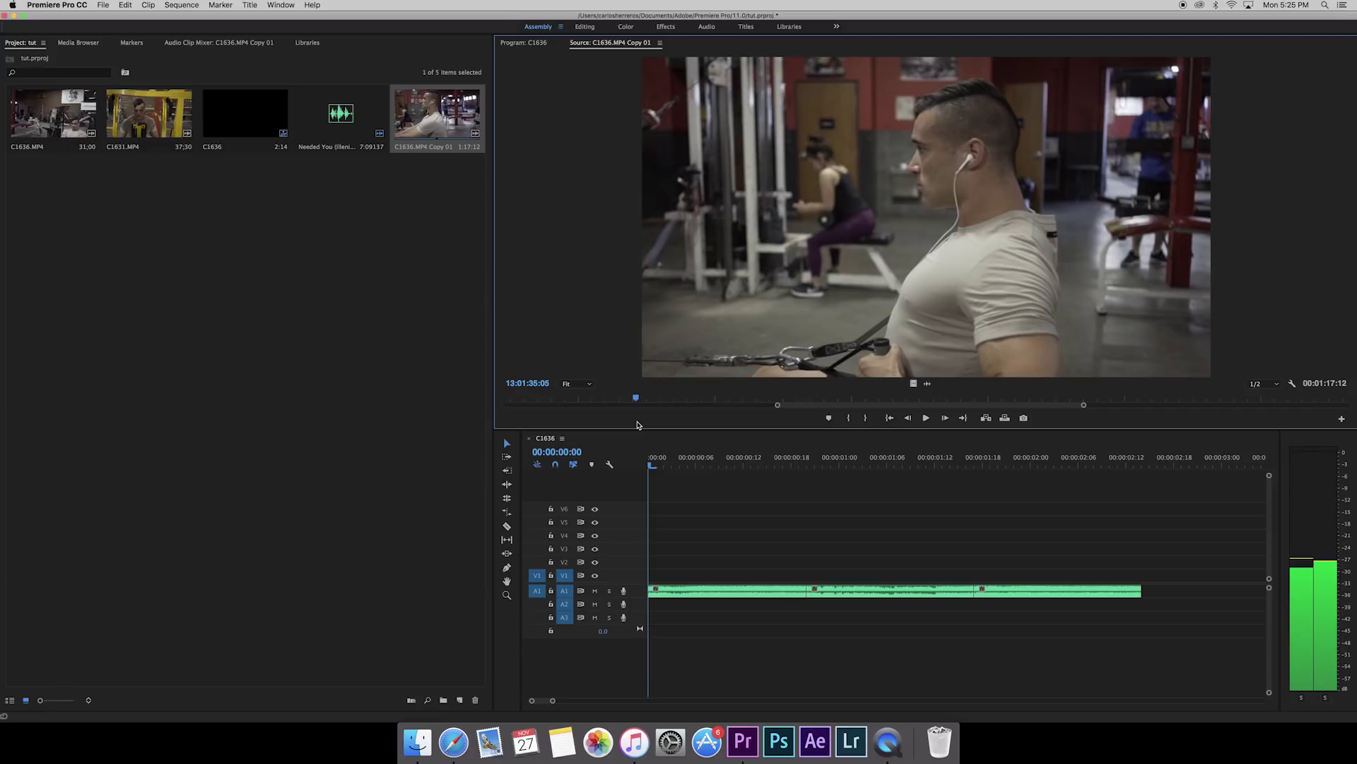
{"action": "left_click", "coordinate": [848, 418]}
- Mark an Out point at 13:01:38:06 and place the selected section, video only, on track V1 at the sequence start
{"action": "key", "text": "space"}
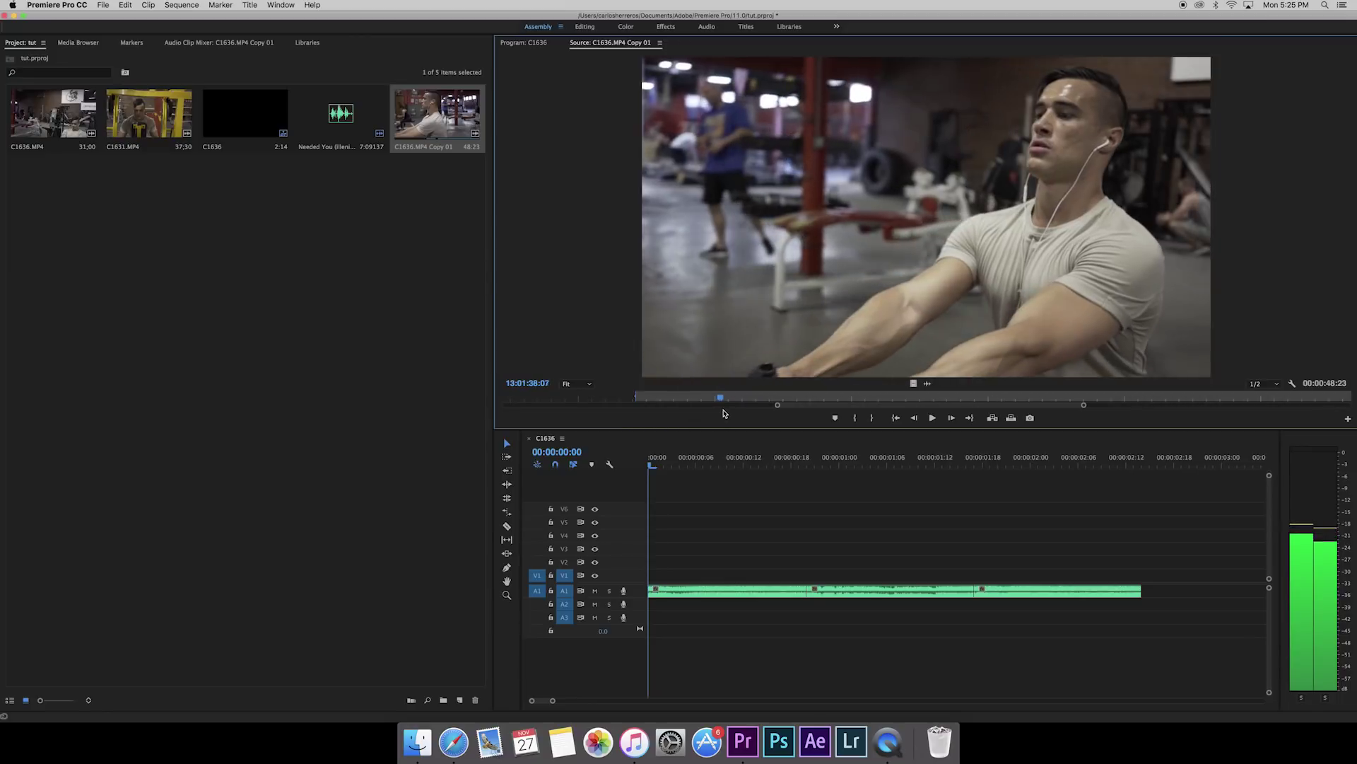
{"action": "left_click_drag", "start_coordinate": [738, 413], "coordinate": [719, 418]}
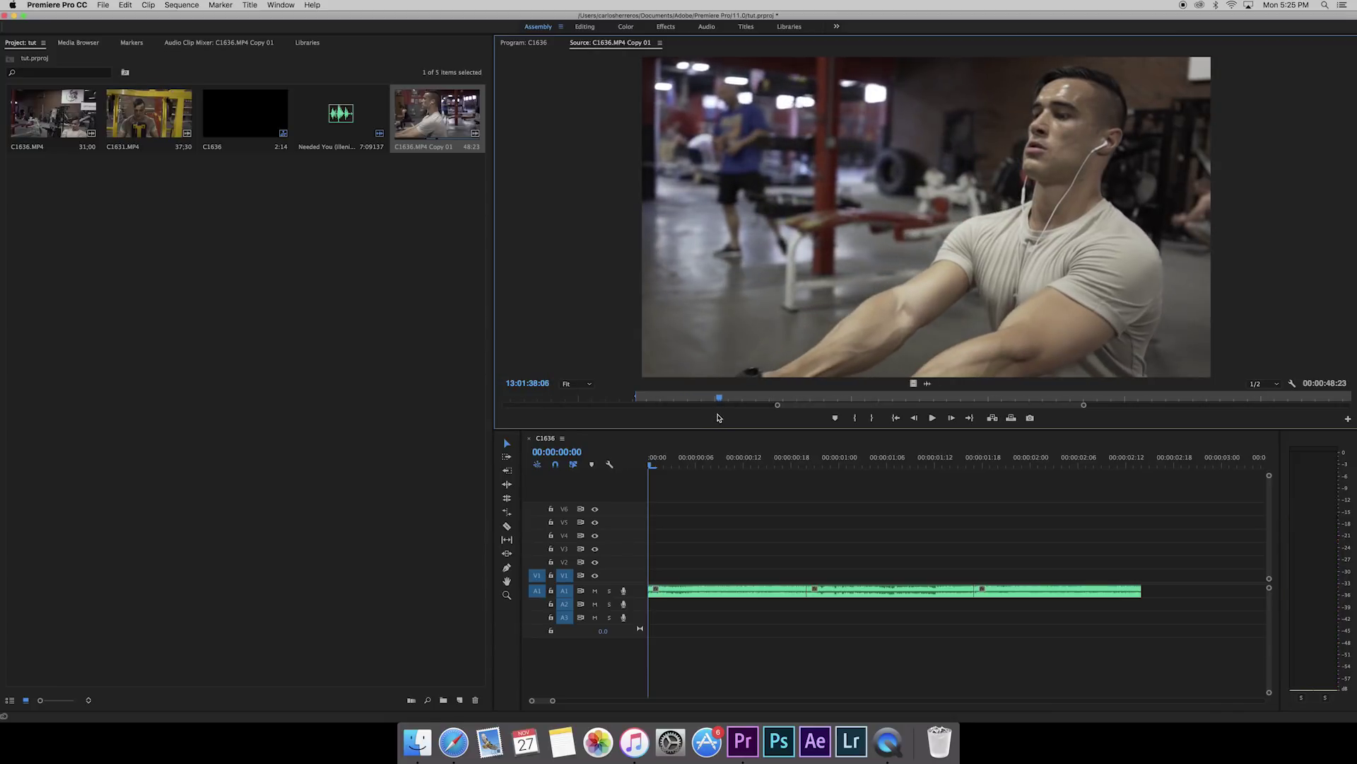
{"action": "left_click", "coordinate": [874, 419]}
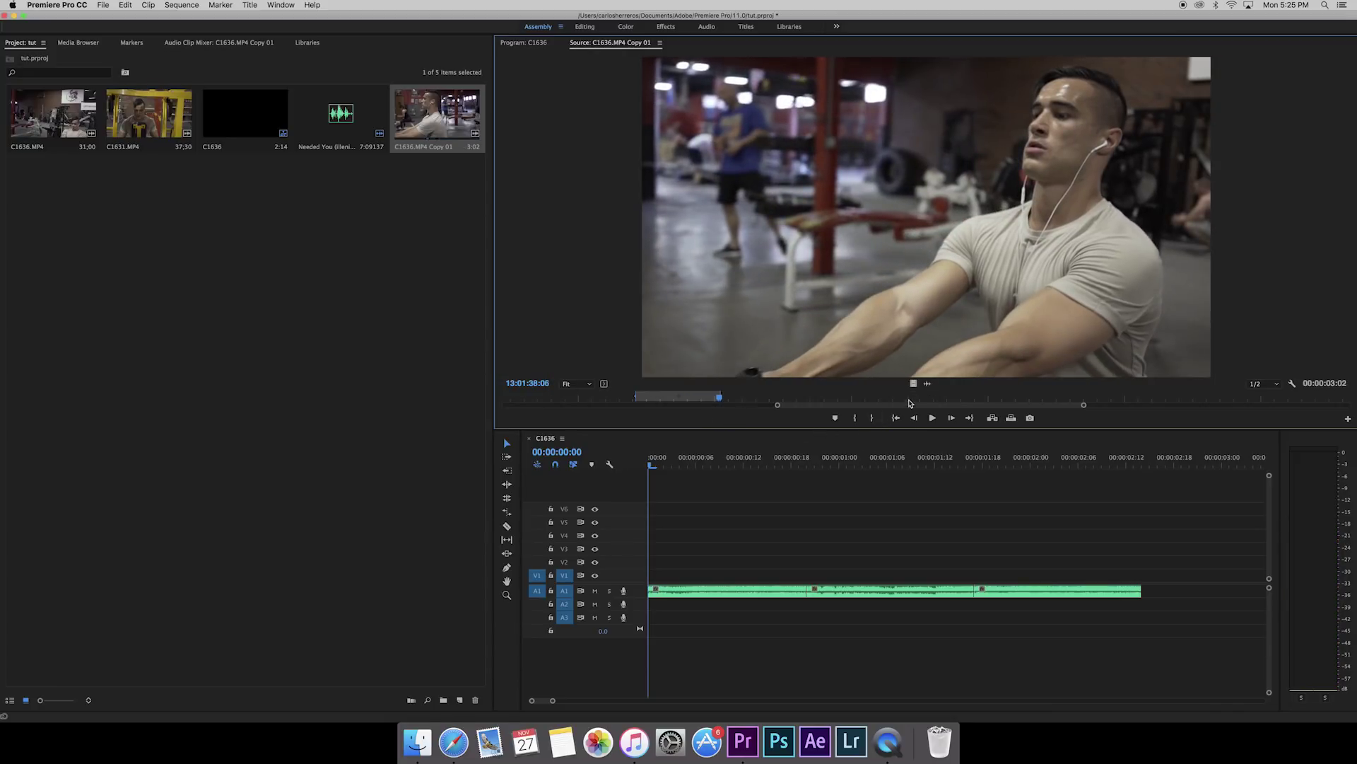
{"action": "left_click_drag", "start_coordinate": [914, 384], "coordinate": [648, 577]}
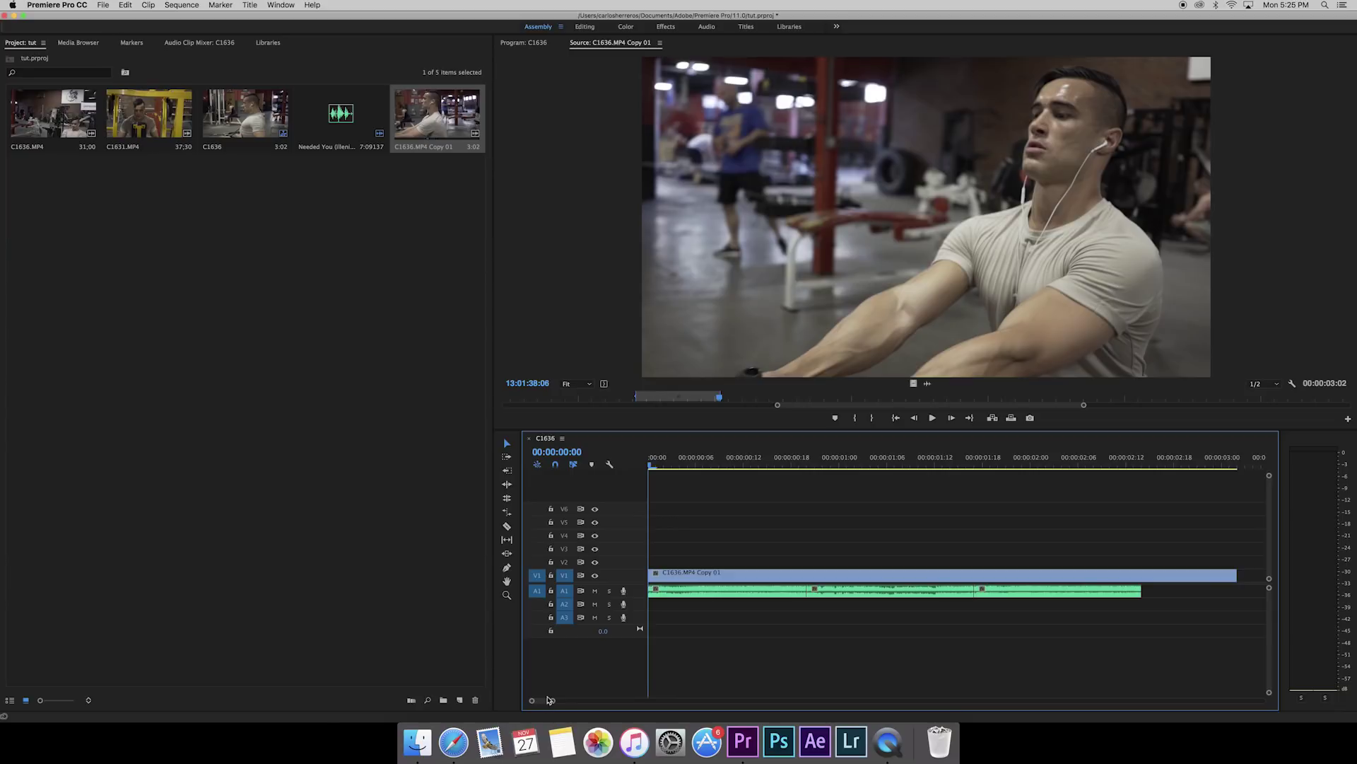
- Split the V1 clip with the Razor tool at 00:00:00:14, six frames before the first audio cut
{"action": "left_click_drag", "start_coordinate": [730, 466], "coordinate": [809, 485]}
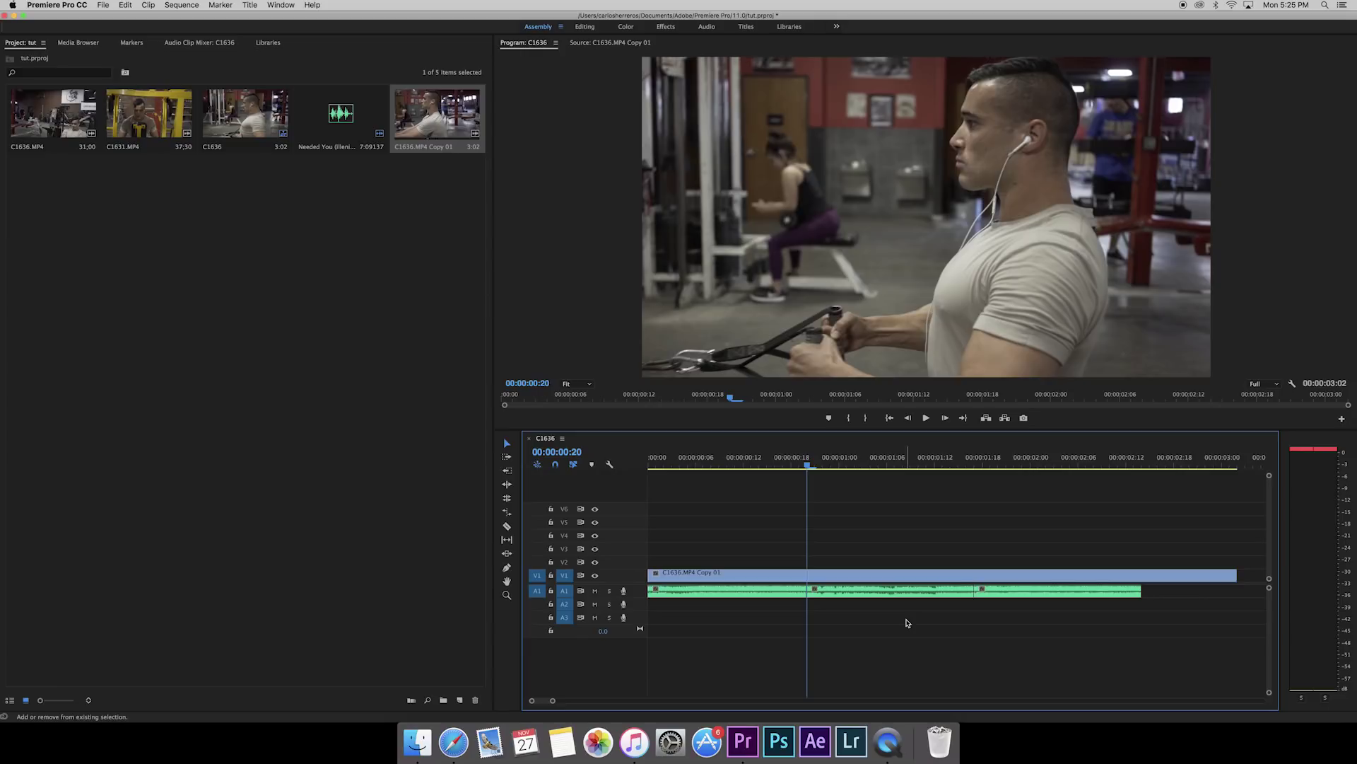
{"action": "key", "text": "shift+Left"}
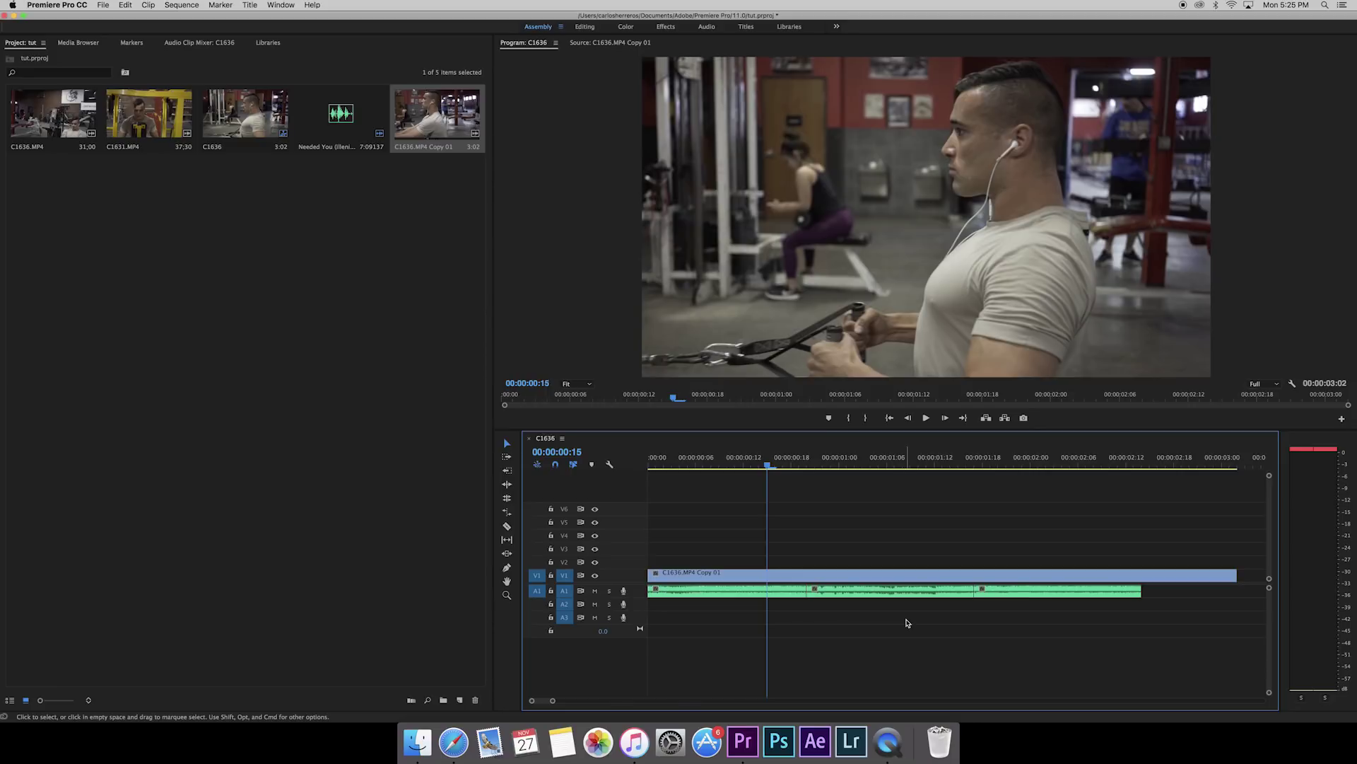
{"action": "key", "text": "Right"}
{"action": "key", "text": "Right"}
{"action": "key", "text": "Right"}
{"action": "key", "text": "Right"}
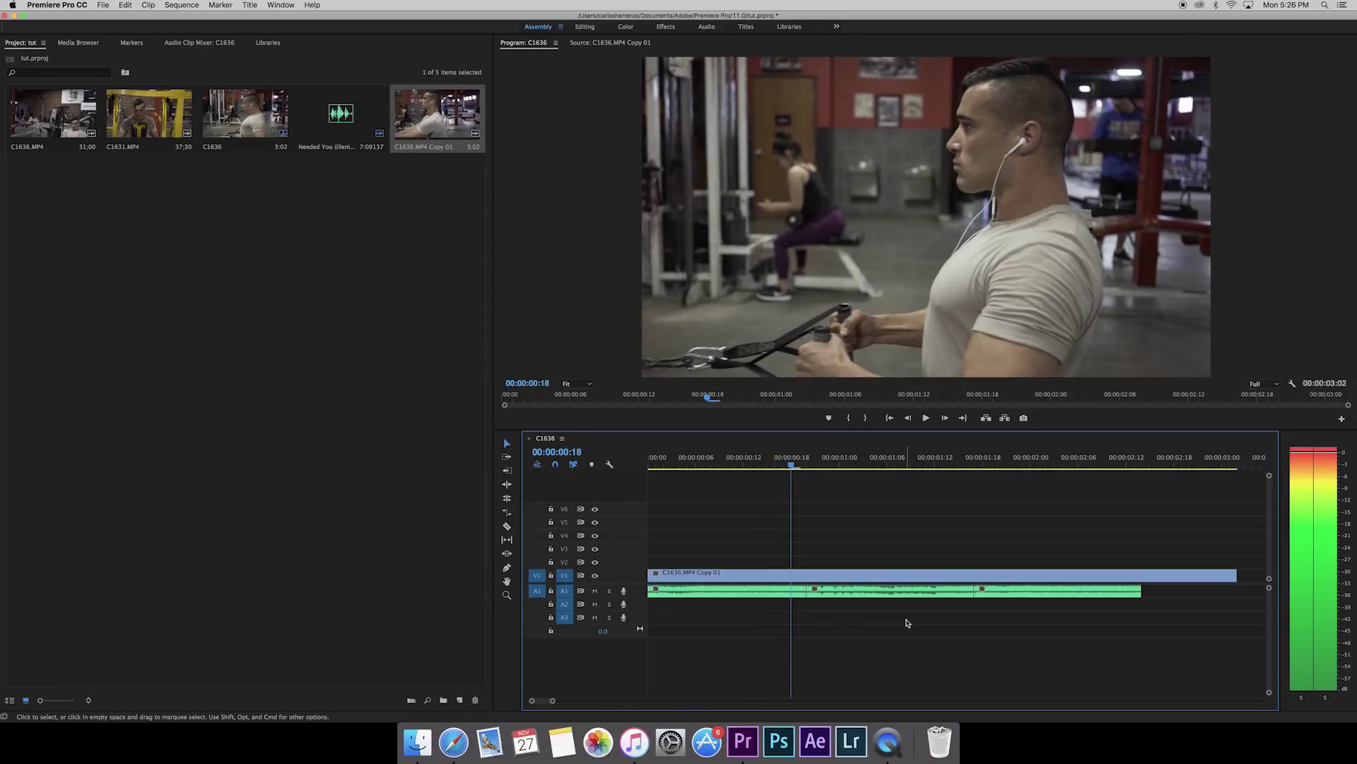
{"action": "key", "text": "Right"}
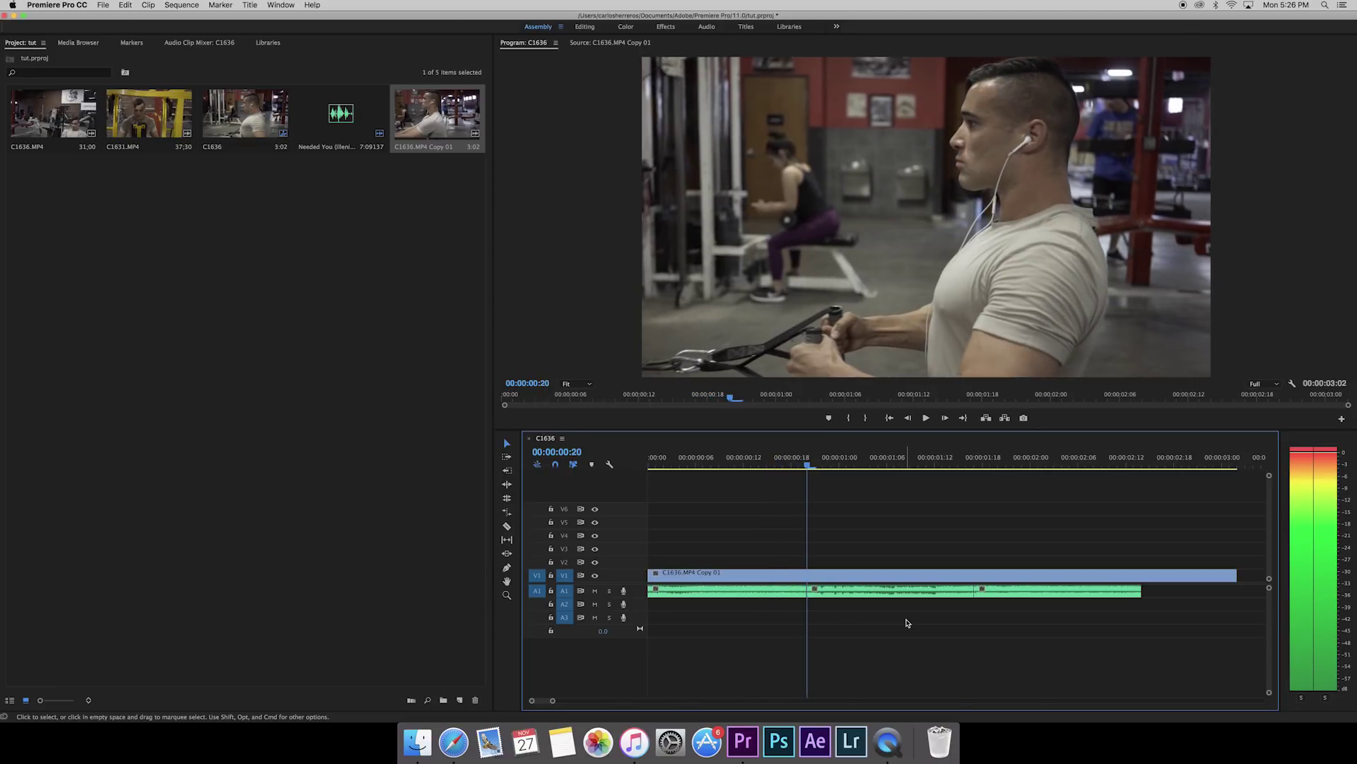
{"action": "key", "text": "shift"}
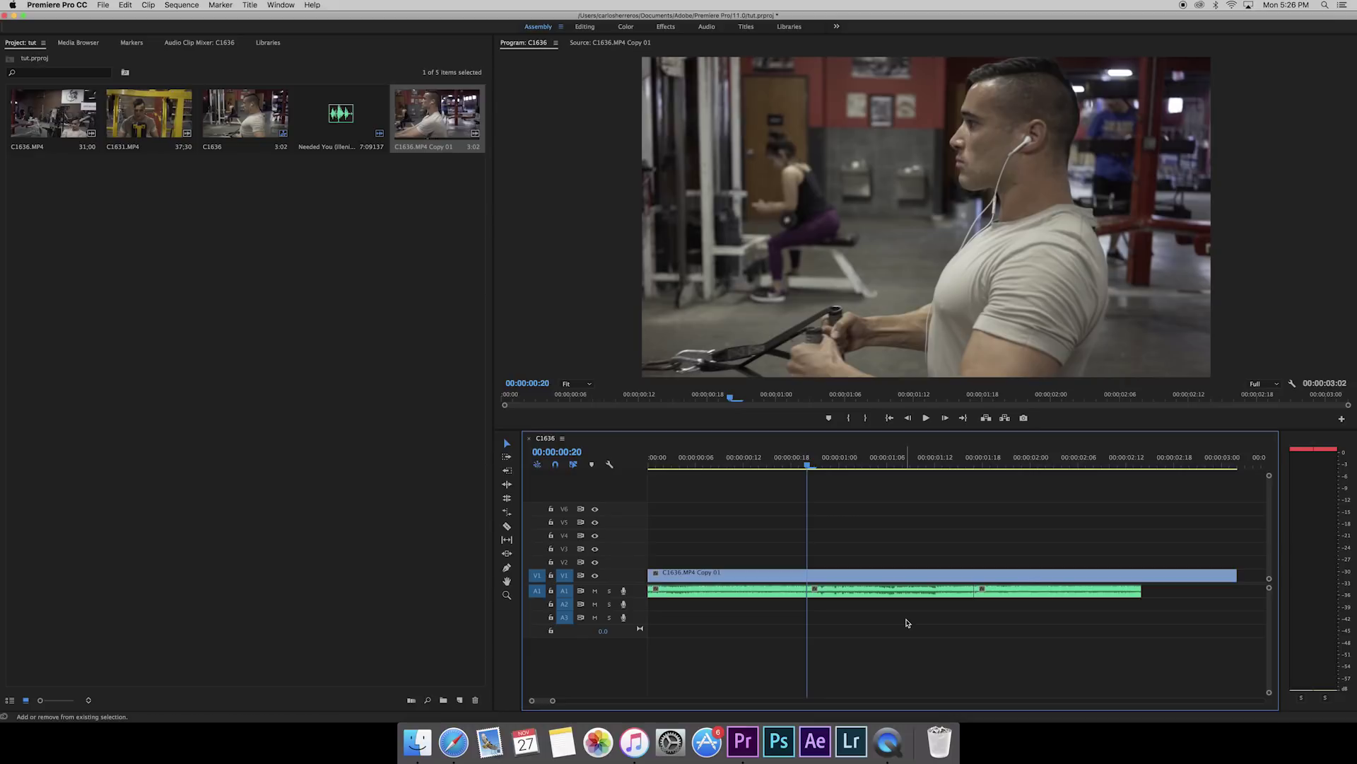
{"action": "key", "text": "shift+Left"}
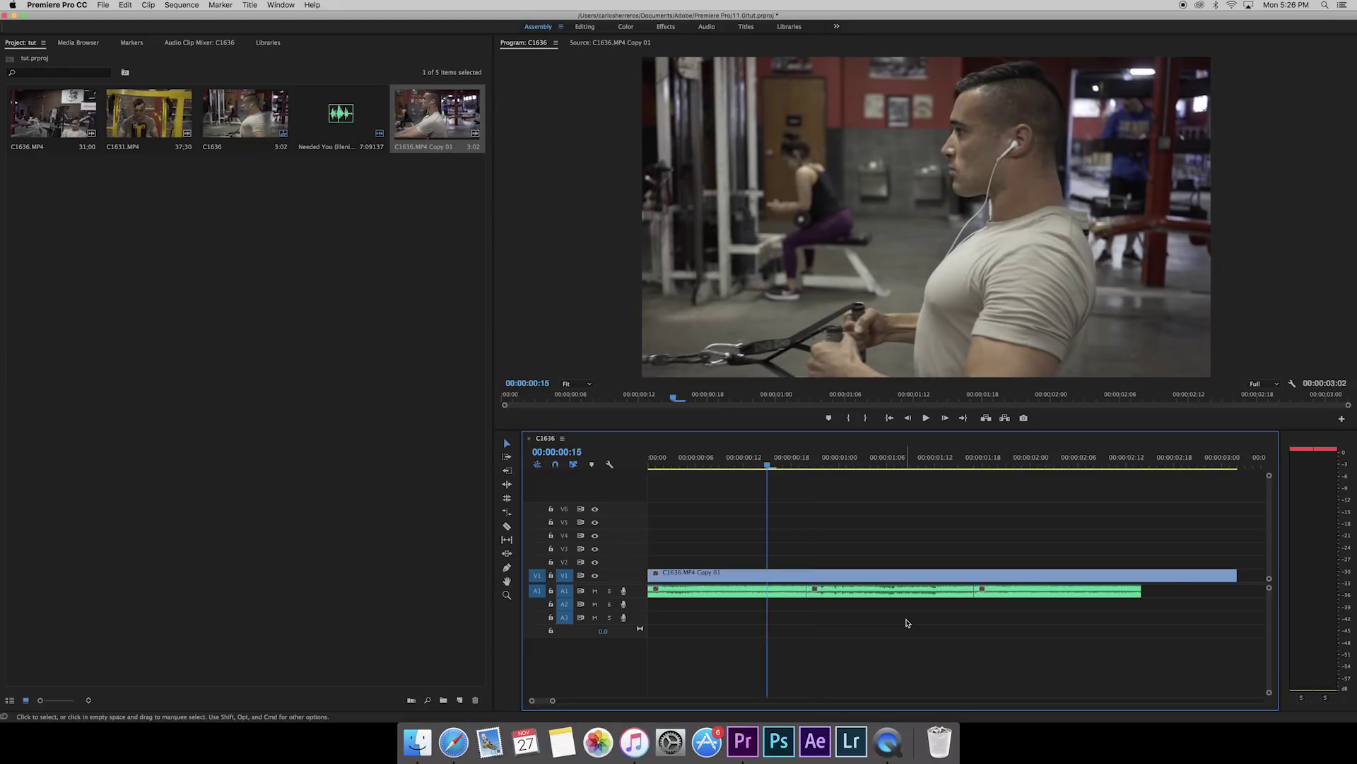
{"action": "key", "text": "Left"}
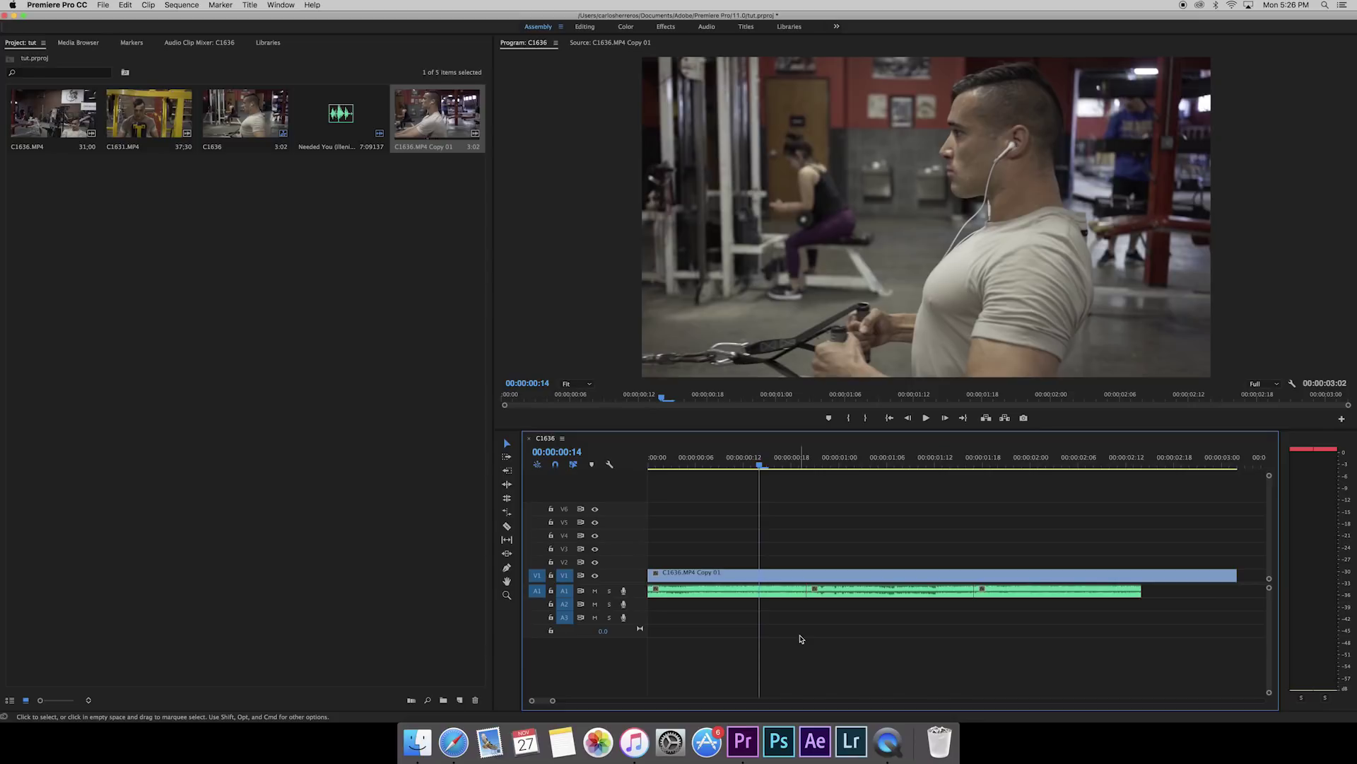
{"action": "key", "text": "c"}
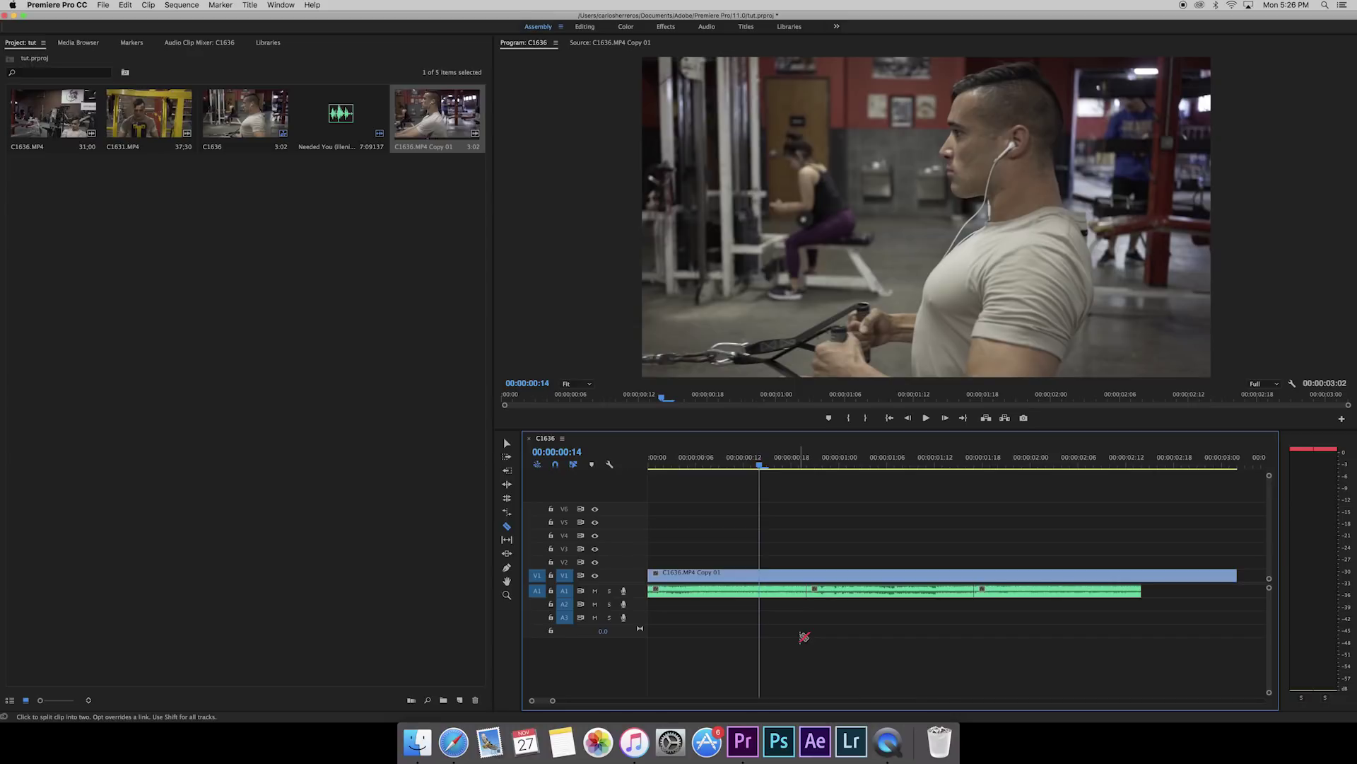
{"action": "left_click", "coordinate": [507, 527]}
{"action": "left_click", "coordinate": [764, 575]}
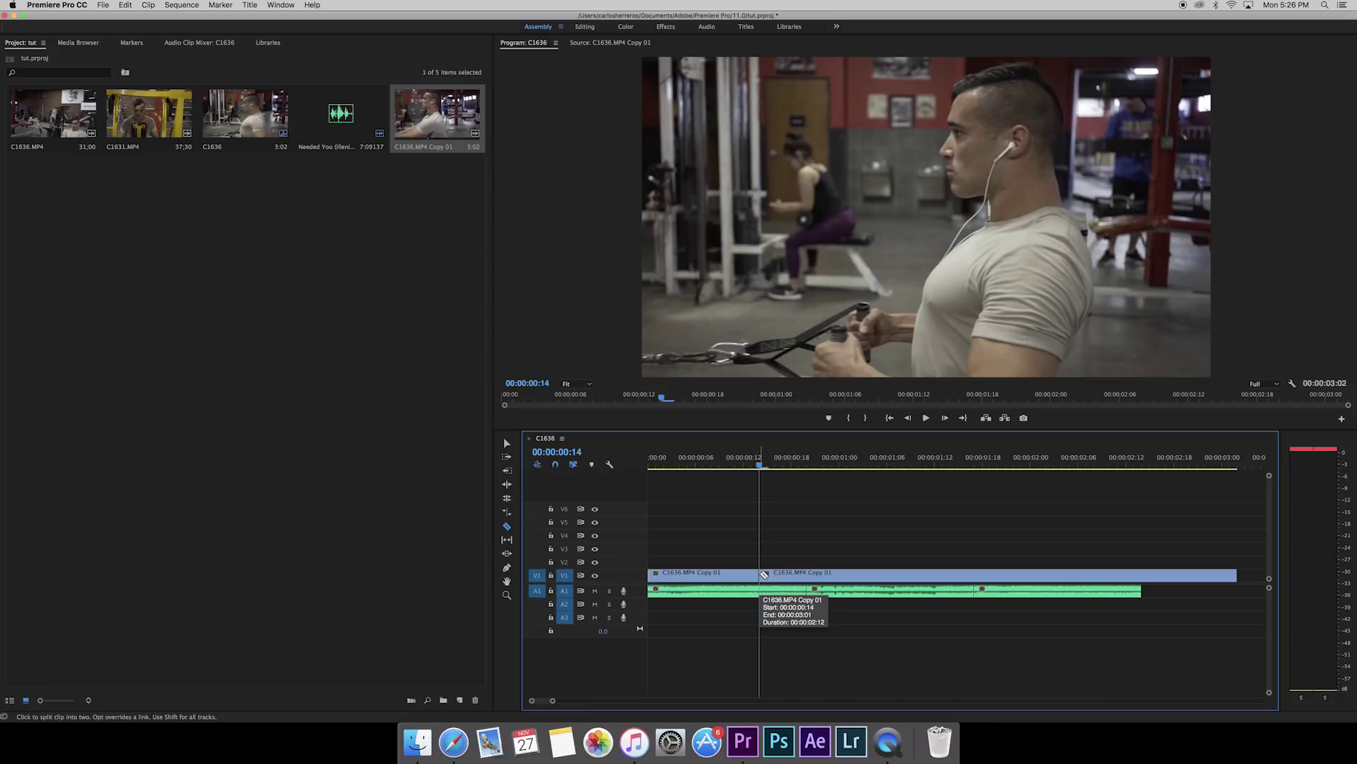
{"action": "key", "text": "v"}
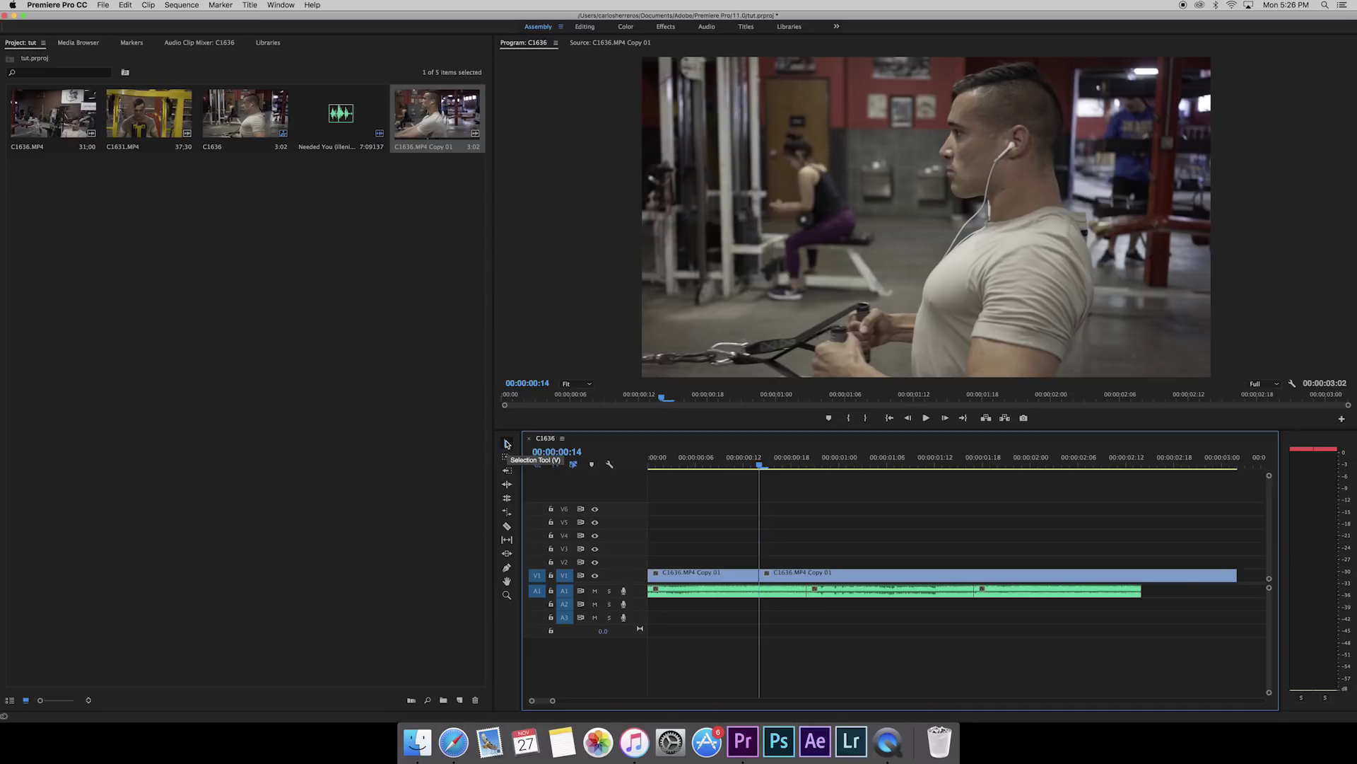
- Move the clip's second part up to V2 and rate-stretch its end back to the first audio cut at 00:00:00:20
{"action": "left_click_drag", "start_coordinate": [734, 469], "coordinate": [760, 469]}
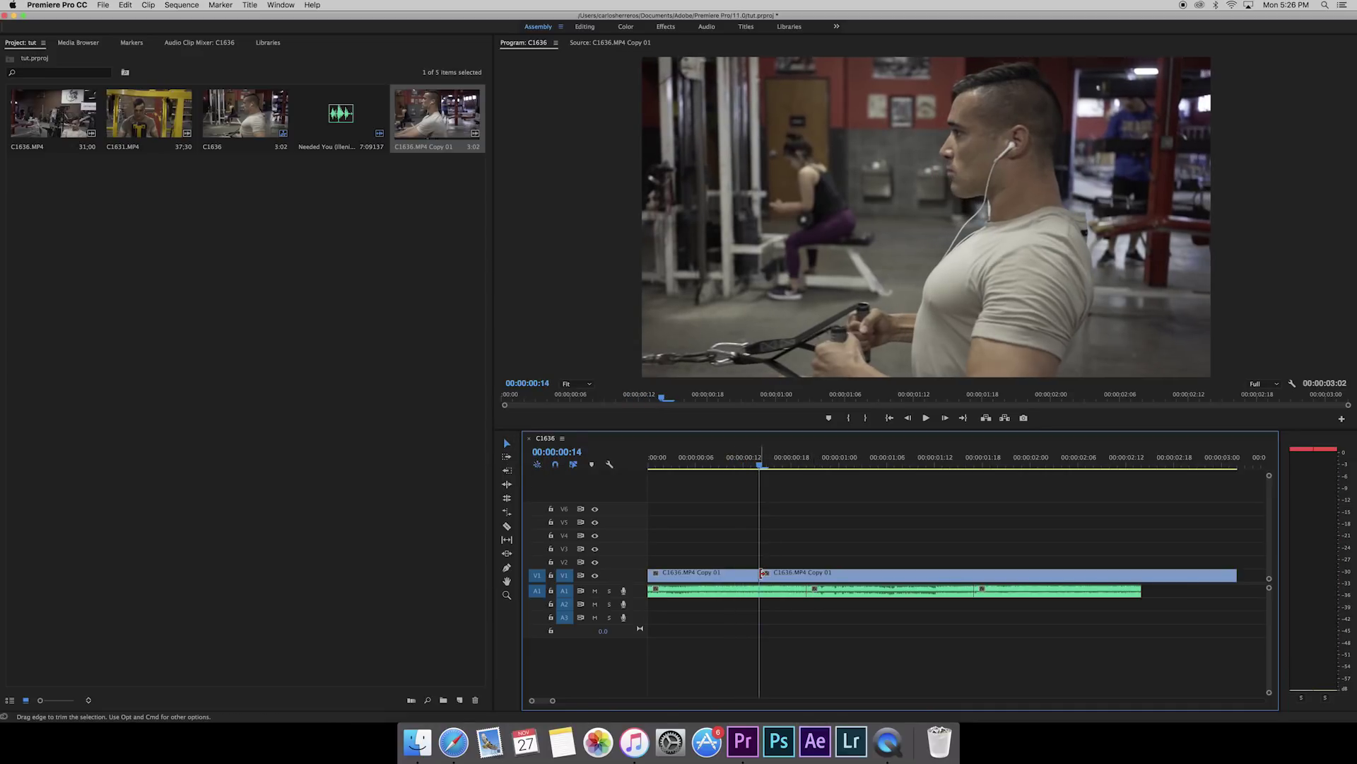
{"action": "left_click", "coordinate": [1021, 578]}
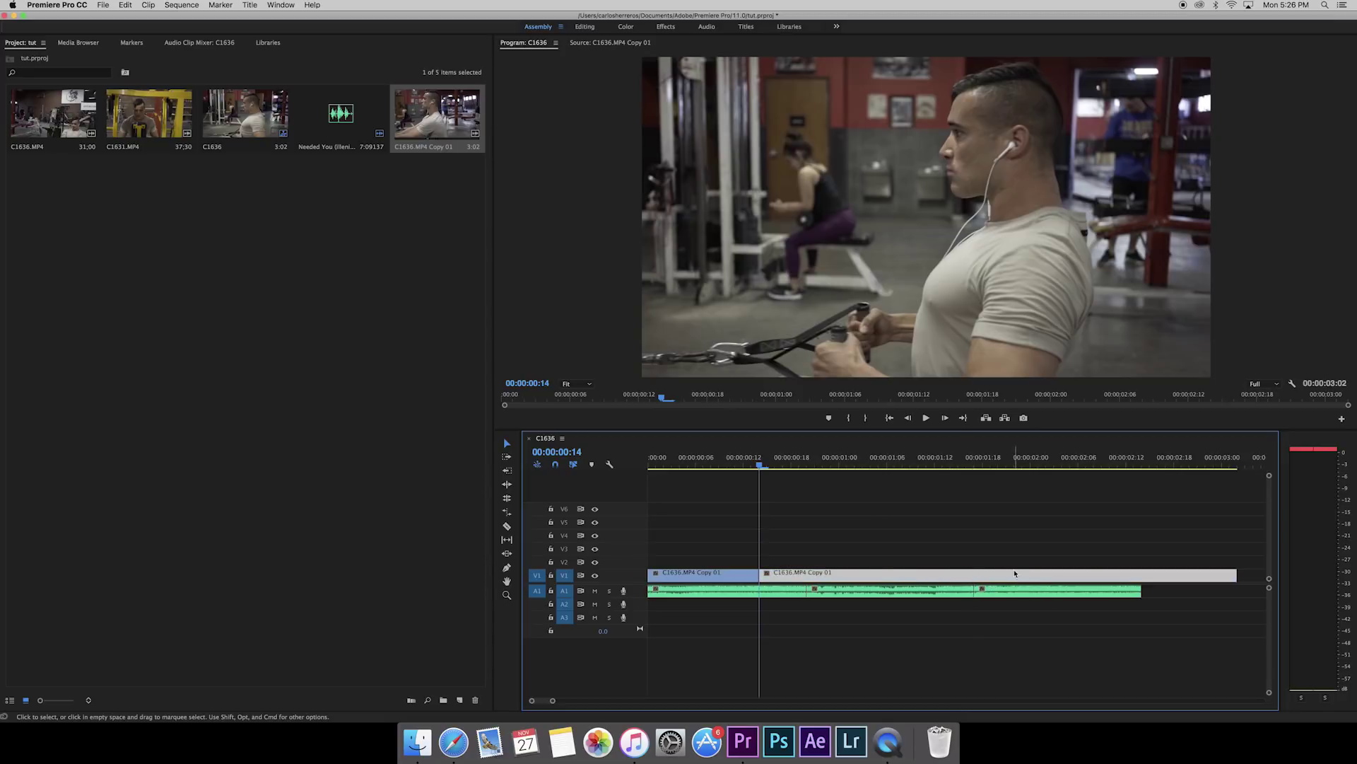
{"action": "left_click_drag", "start_coordinate": [819, 575], "coordinate": [822, 561]}
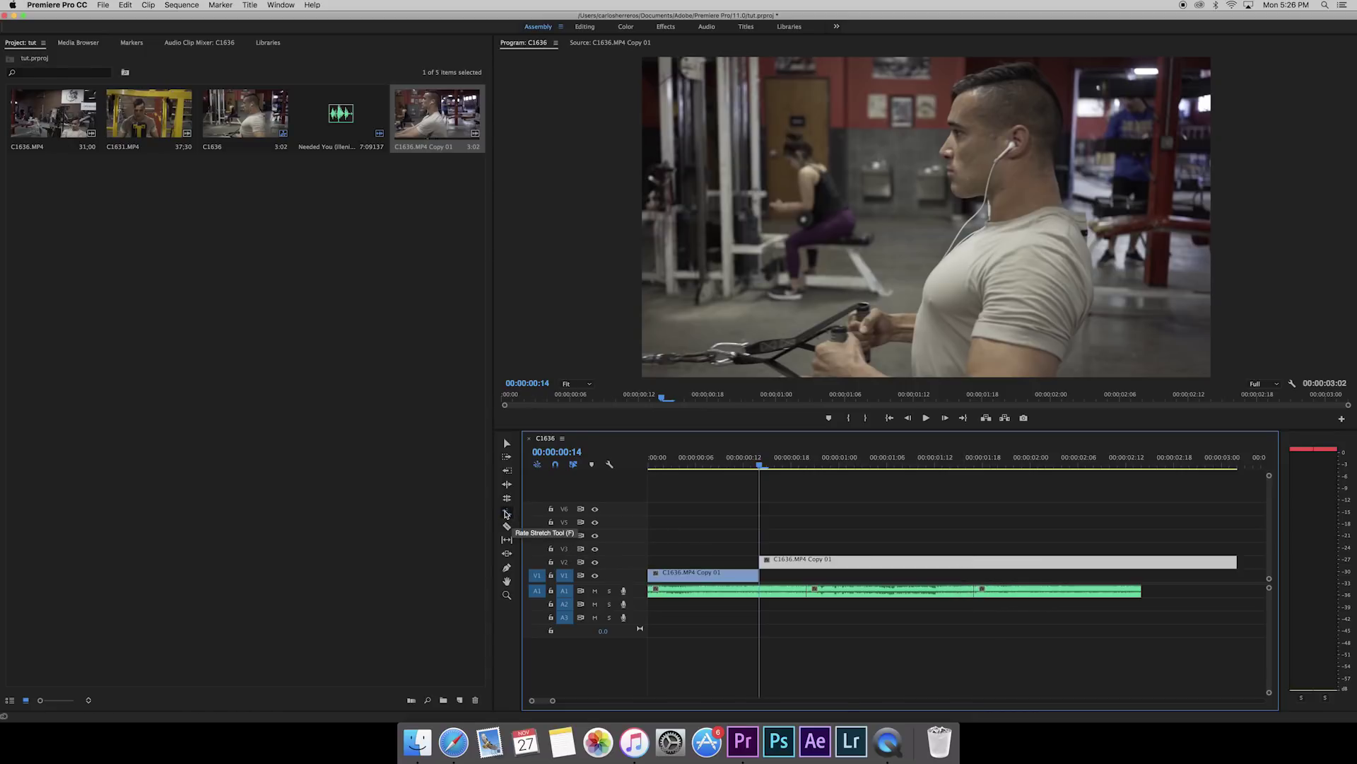
{"action": "left_click", "coordinate": [503, 510]}
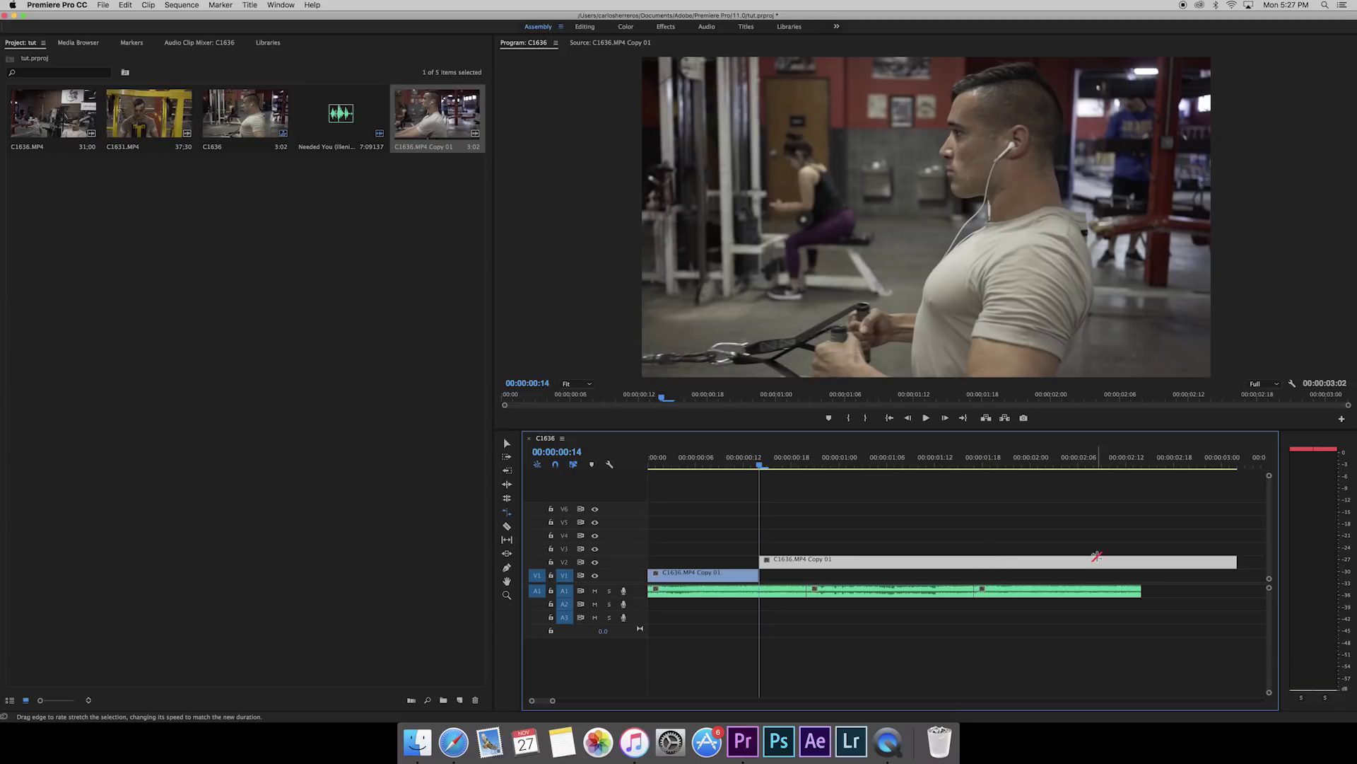
{"action": "left_click_drag", "start_coordinate": [1234, 558], "coordinate": [807, 558]}
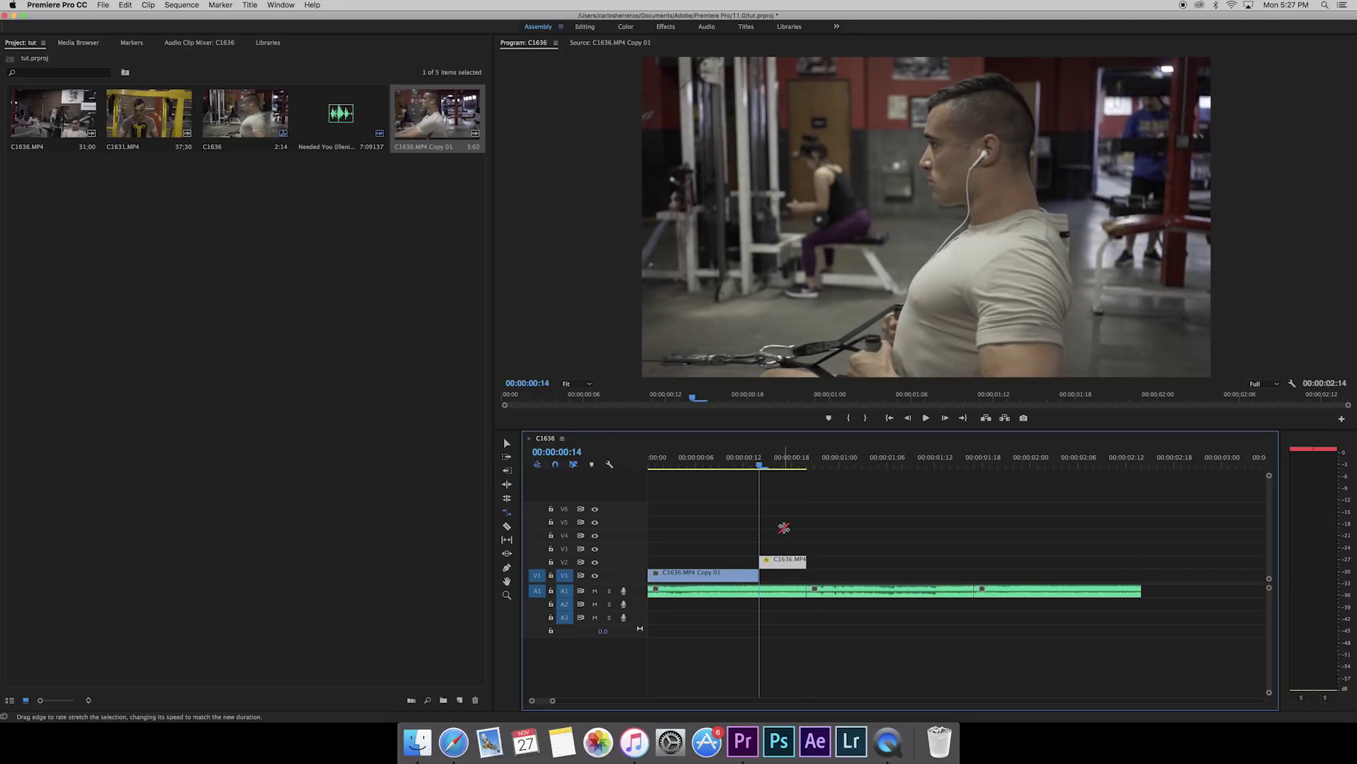
- Play back the sequence from near its start and check the change from slow motion to the sped-up part
{"action": "left_click_drag", "start_coordinate": [758, 464], "coordinate": [671, 464]}
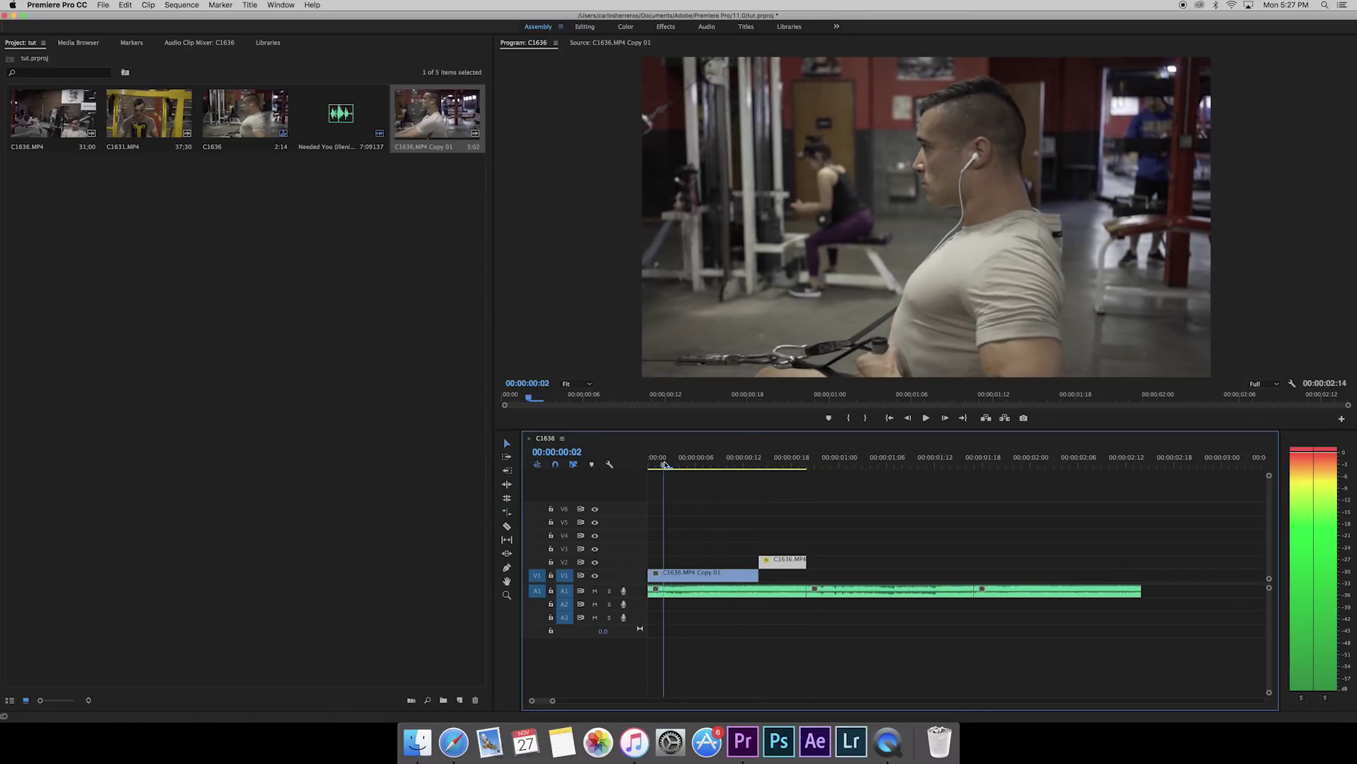
{"action": "key", "text": "space"}
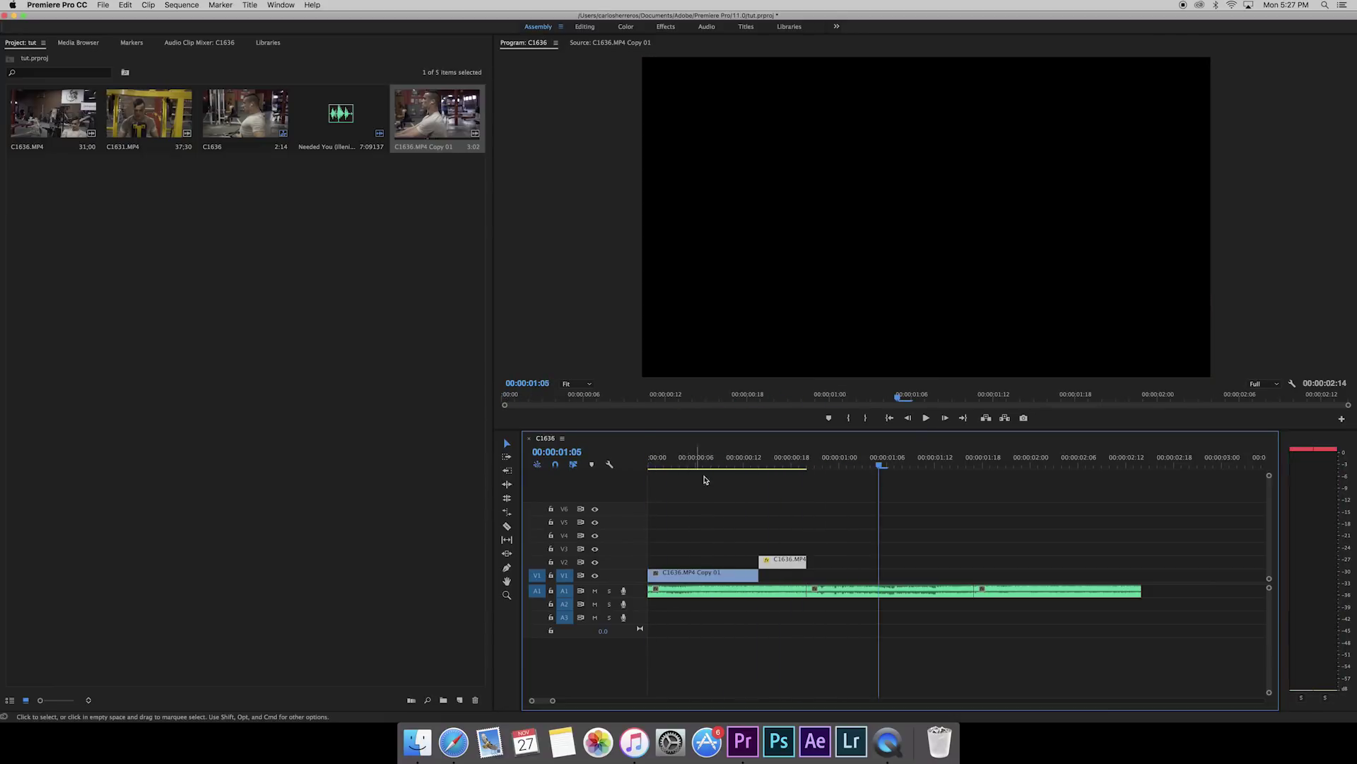
{"action": "left_click", "coordinate": [728, 464]}
{"action": "left_click", "coordinate": [728, 464]}
{"action": "mouse_move", "coordinate": [732, 466]}
{"action": "left_mouse_down"}
{"action": "mouse_move", "coordinate": [868, 466]}
{"action": "mouse_move", "coordinate": [736, 472]}
{"action": "left_mouse_up"}
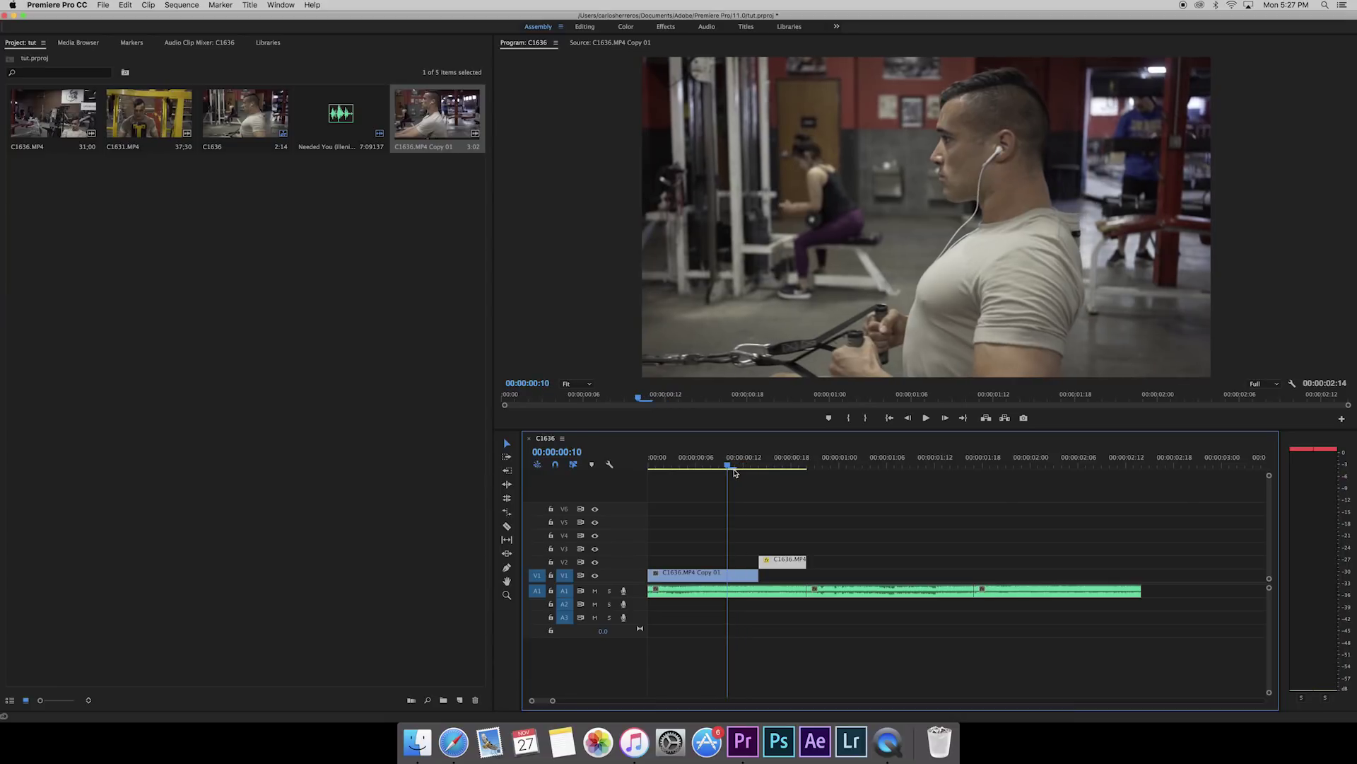
- Play back and scrub the sequence around the cut at 00:00:00:14 to examine how the movement leads into the sped-up part
{"action": "key", "text": "space"}
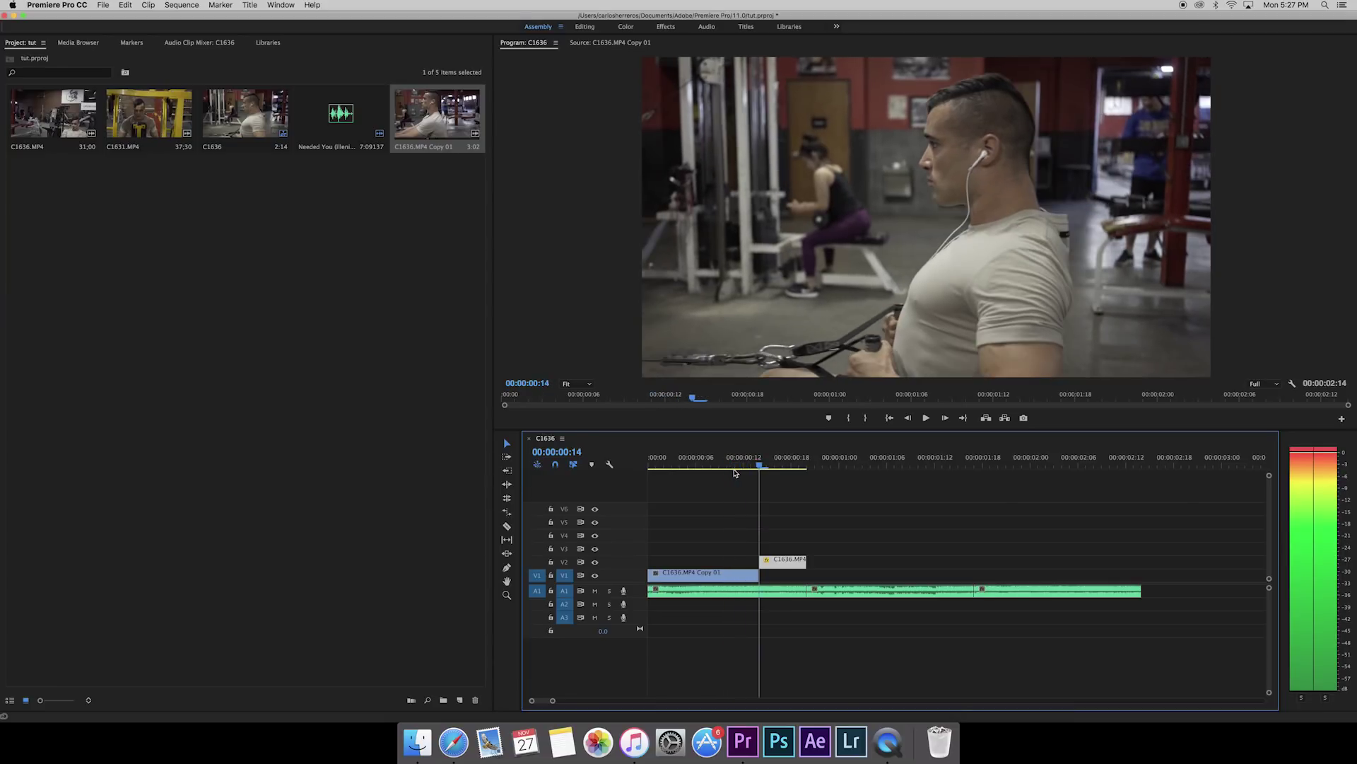
{"action": "key", "text": "j"}
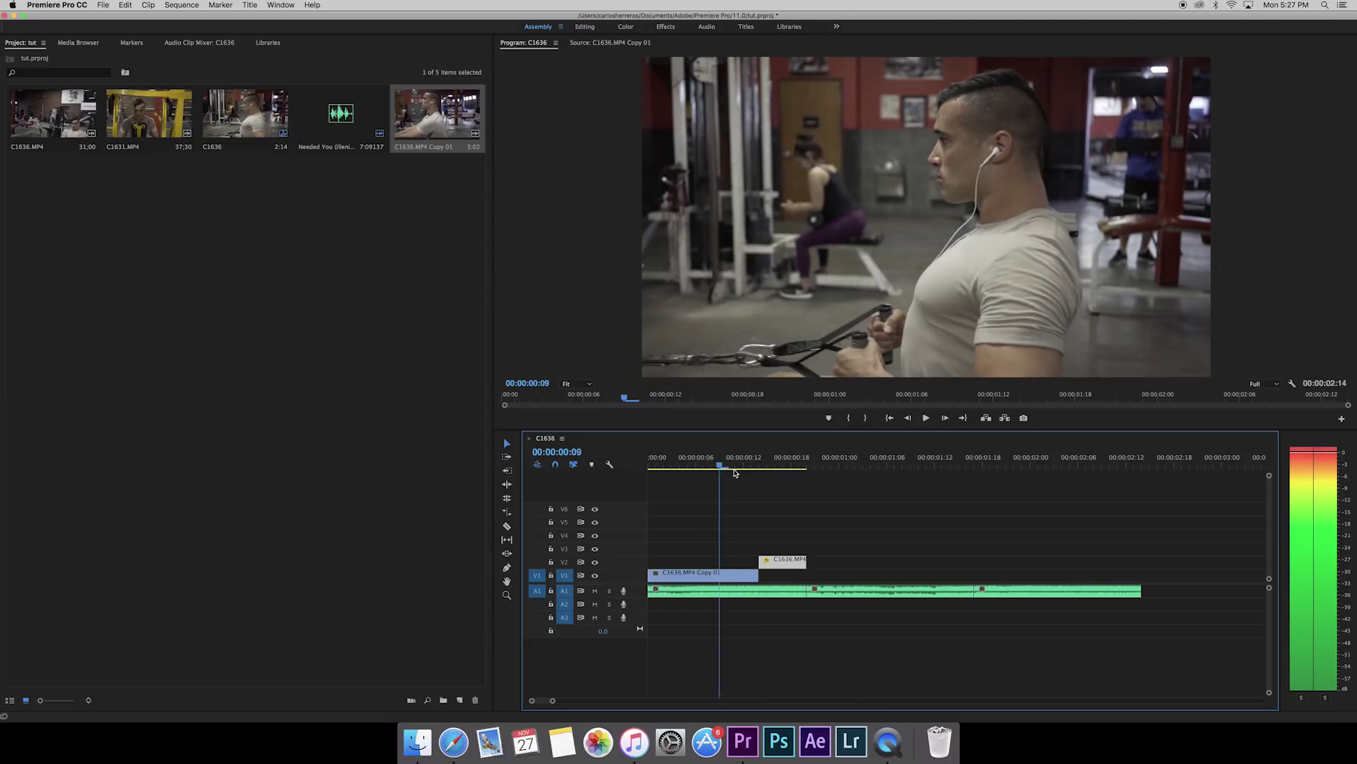
{"action": "key", "text": "l"}
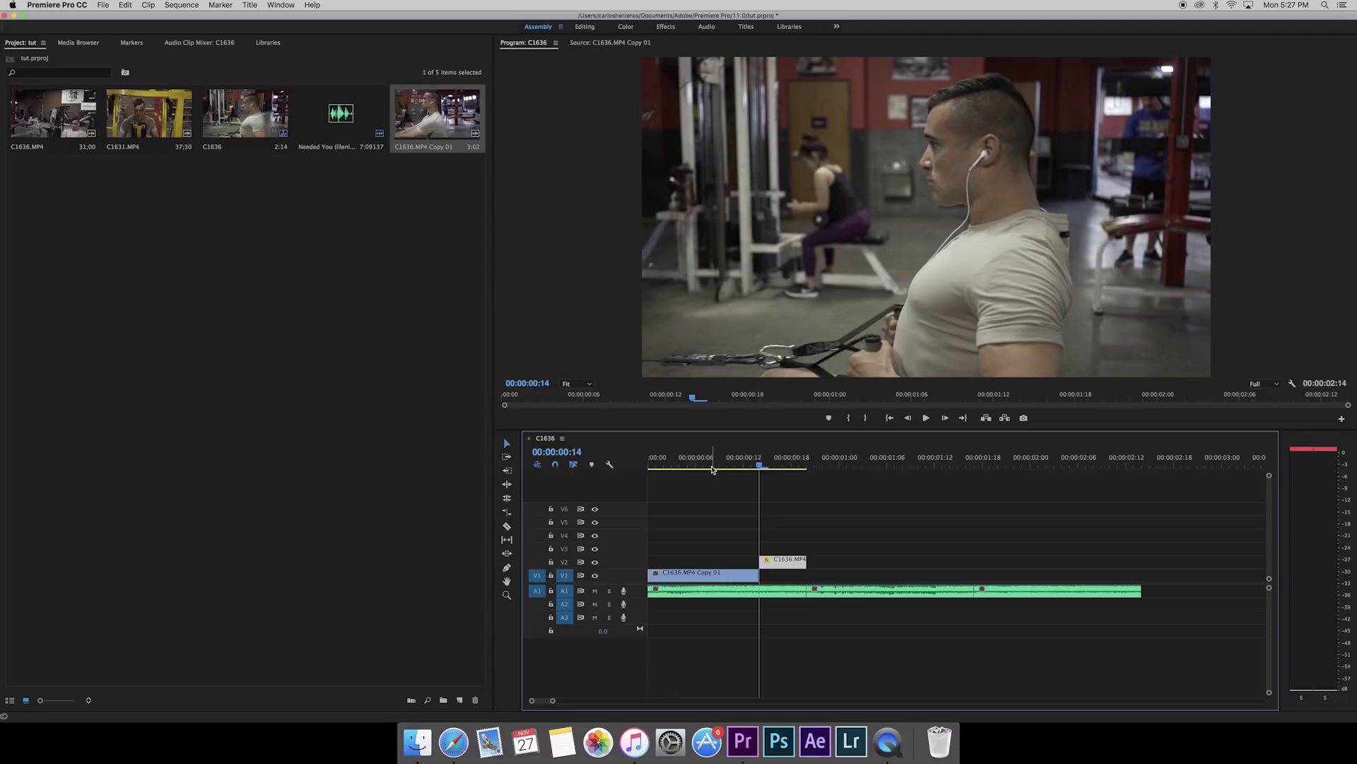
{"action": "left_click", "coordinate": [761, 468]}
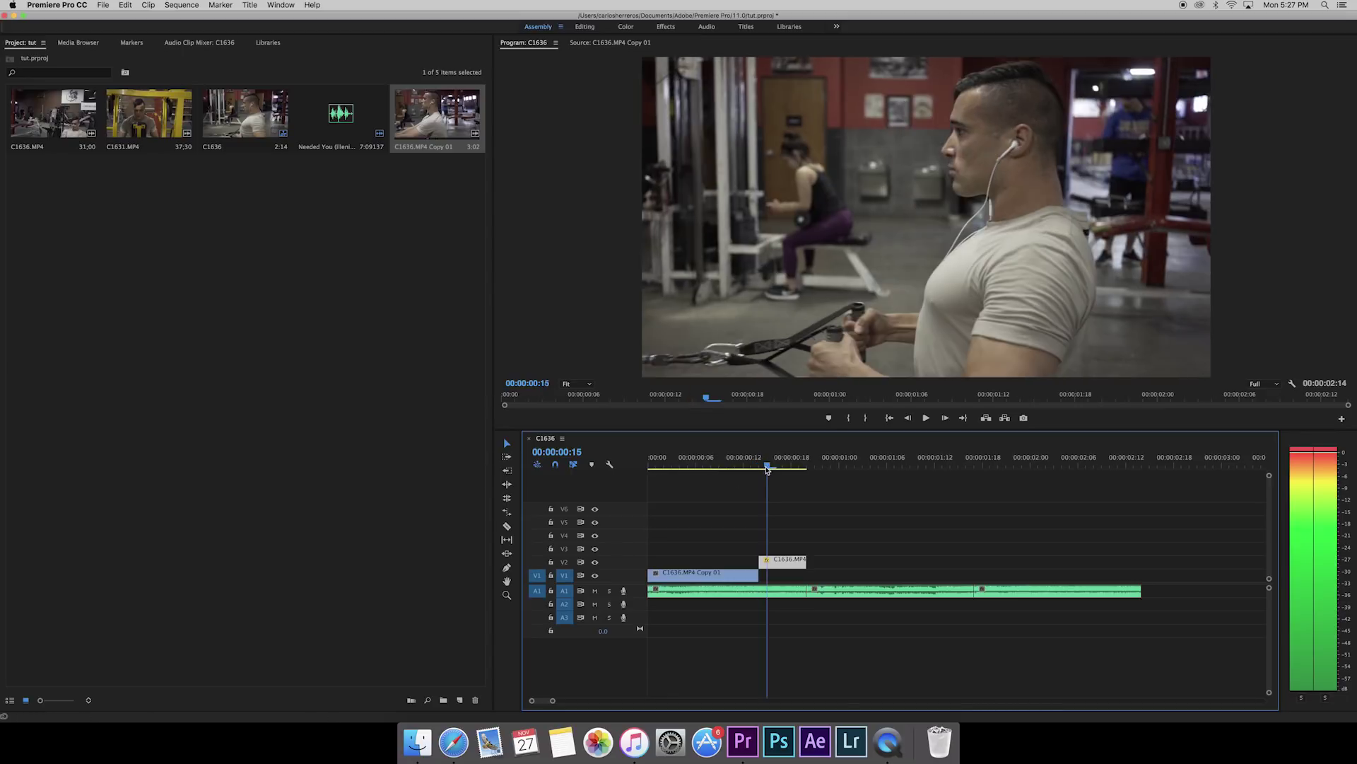
{"action": "left_click_drag", "start_coordinate": [761, 468], "coordinate": [711, 466]}
- Split the V1 clip with the Razor tool at 00:00:00:02 and delete the part after that cut
{"action": "key", "text": "Left"}
{"action": "key", "text": "Left"}
{"action": "key", "text": "Left"}
{"action": "key", "text": "Left"}
{"action": "key", "text": "Left"}
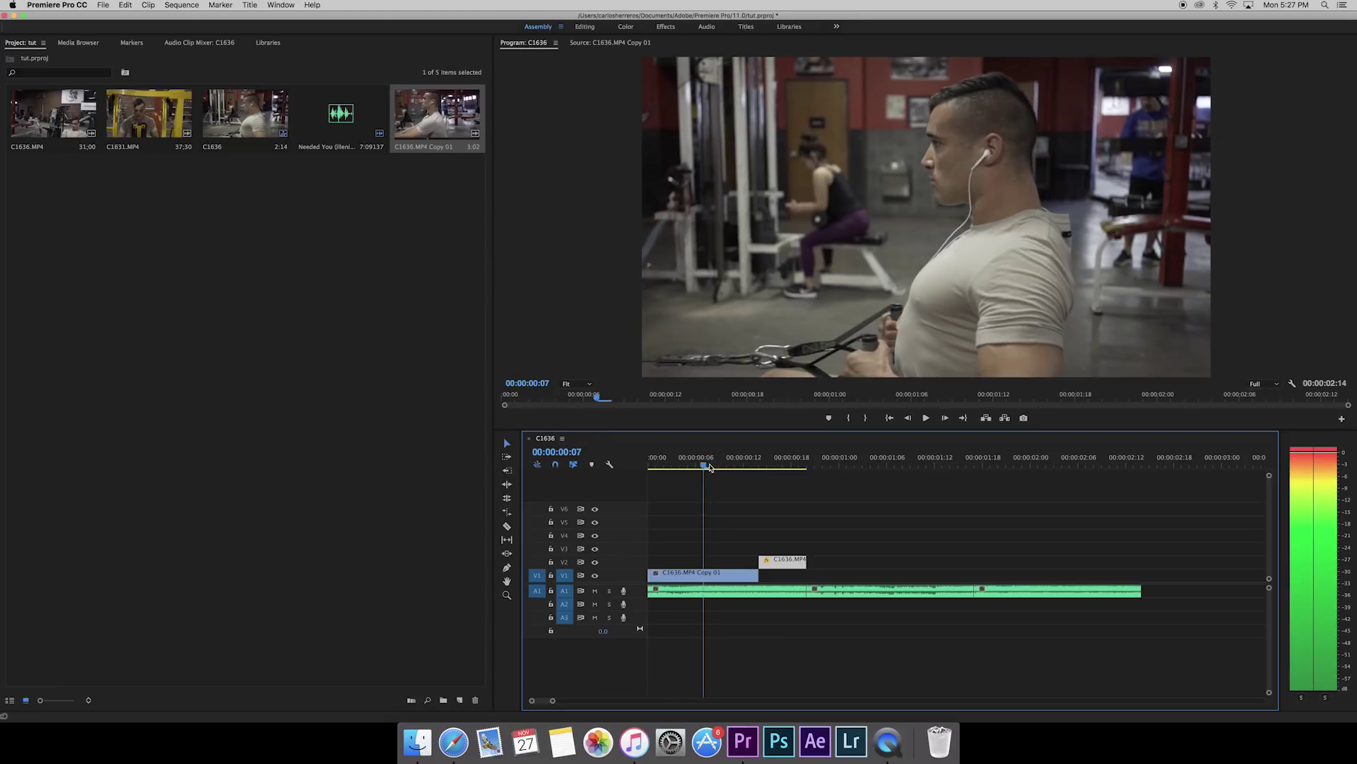
{"action": "key", "text": "Left"}
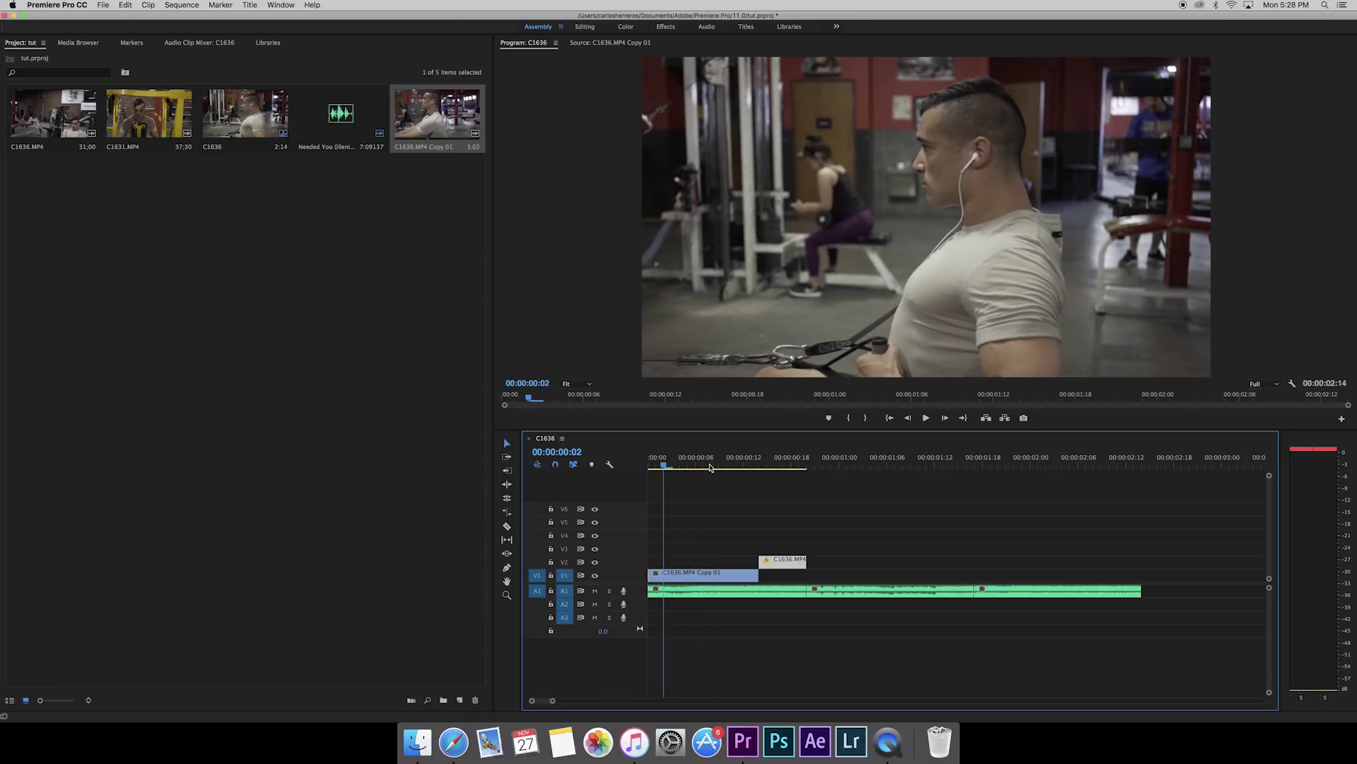
{"action": "key", "text": "c"}
{"action": "left_click", "coordinate": [665, 575]}
{"action": "key", "text": "v"}
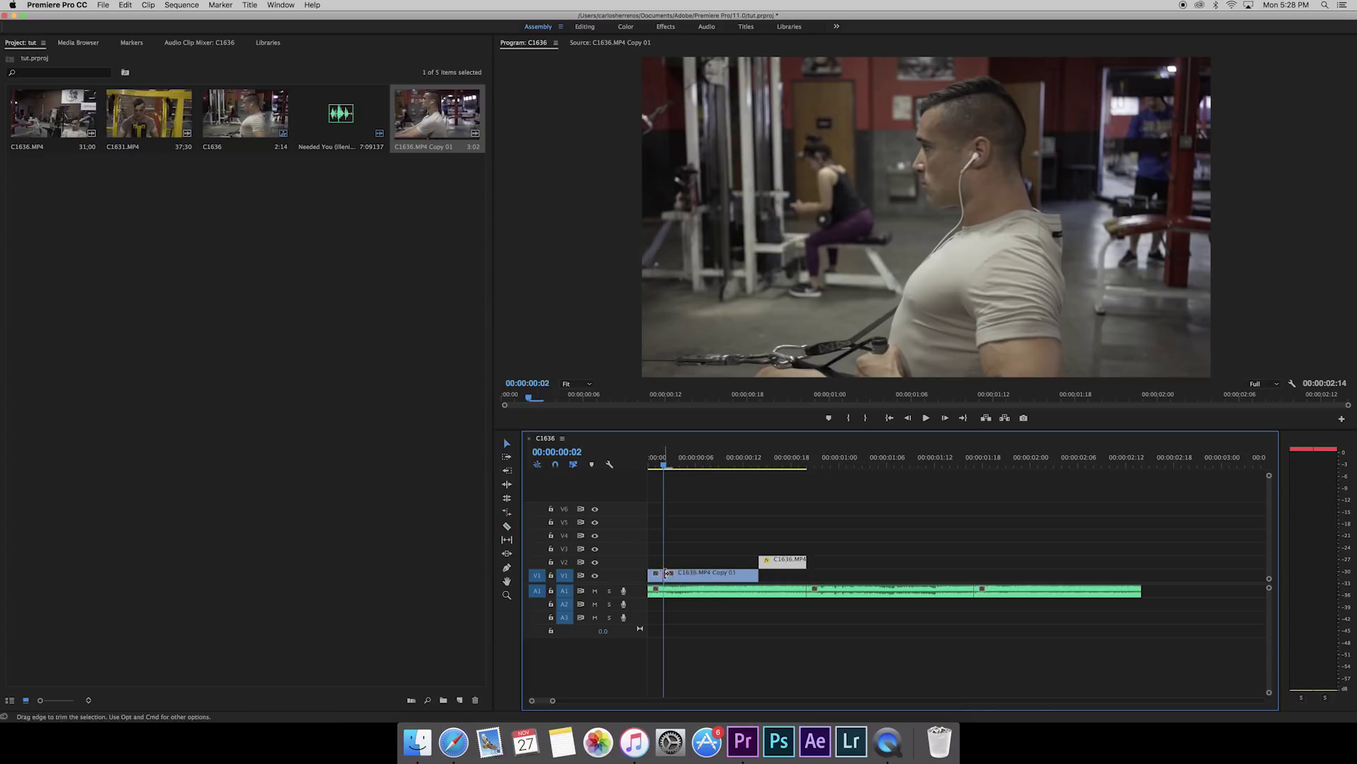
{"action": "left_click", "coordinate": [705, 578]}
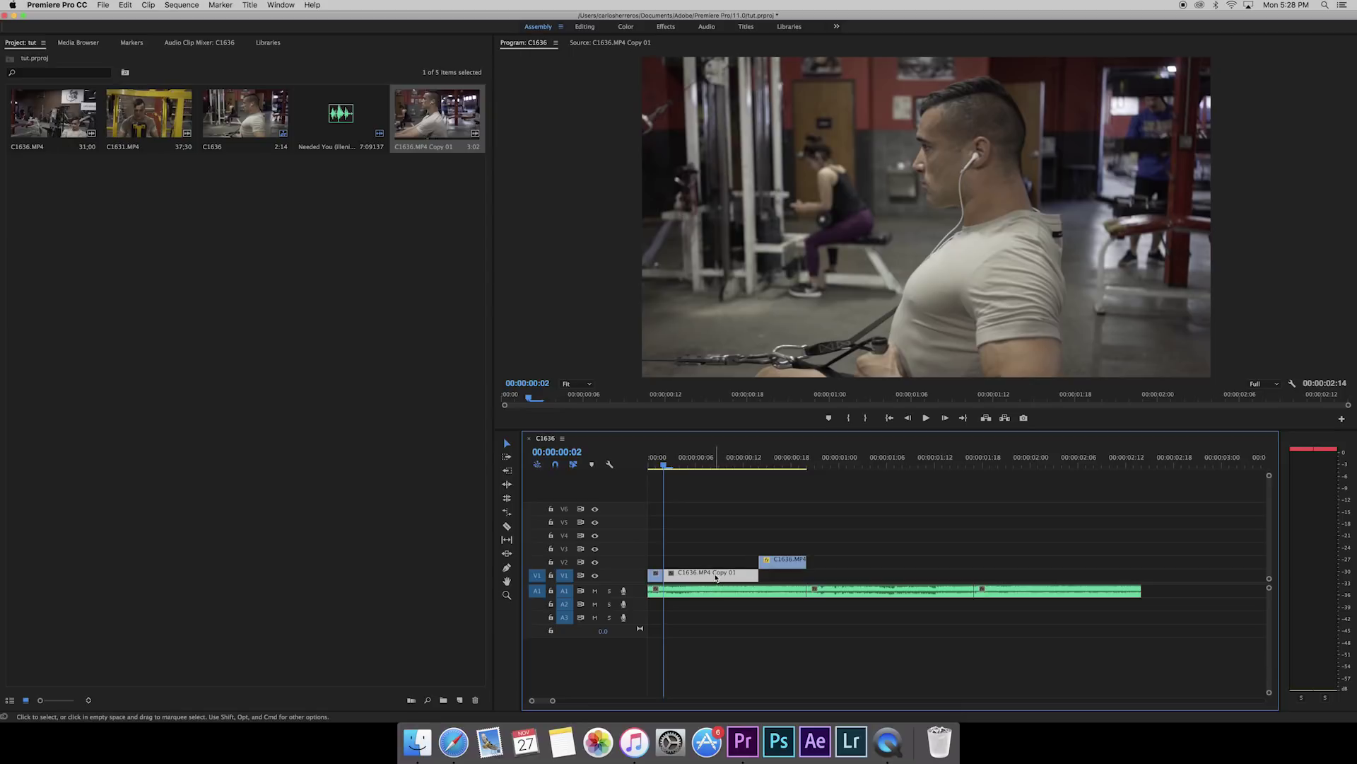
{"action": "key", "text": "alt+w"}
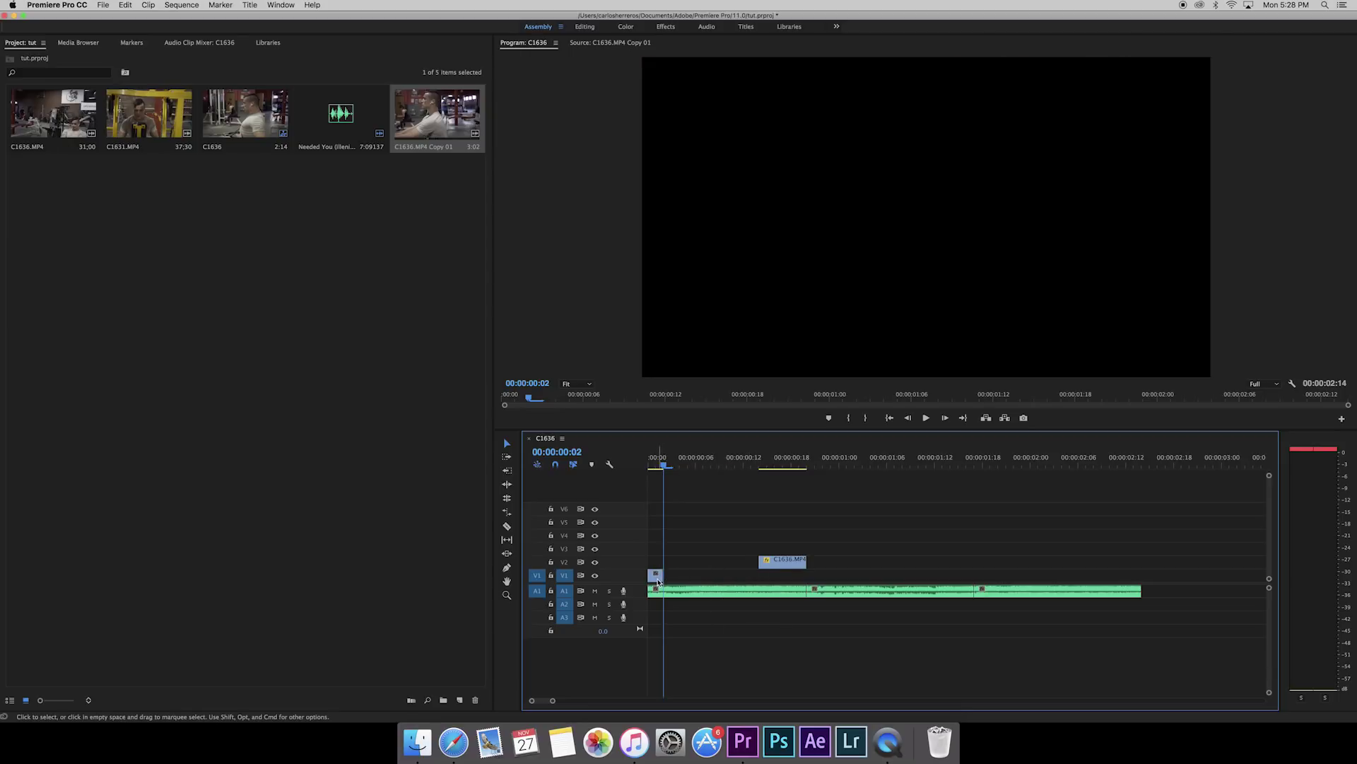
- Move the remaining V1 piece so it ends at 00:00:00:14, where the V2 clip begins, and extend its start back to the sequence start
{"action": "left_click_drag", "start_coordinate": [657, 580], "coordinate": [753, 579]}
{"action": "left_click", "coordinate": [752, 465]}
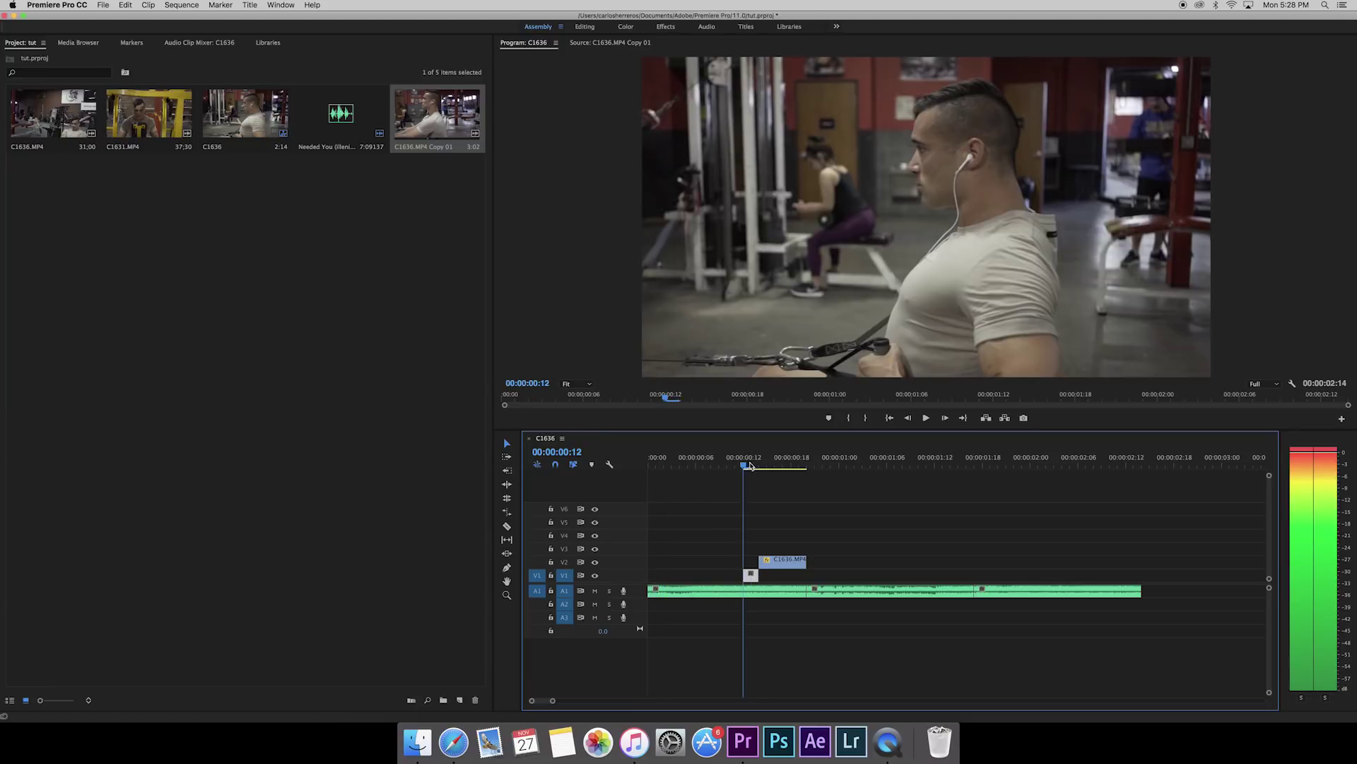
{"action": "left_click_drag", "start_coordinate": [755, 467], "coordinate": [765, 475]}
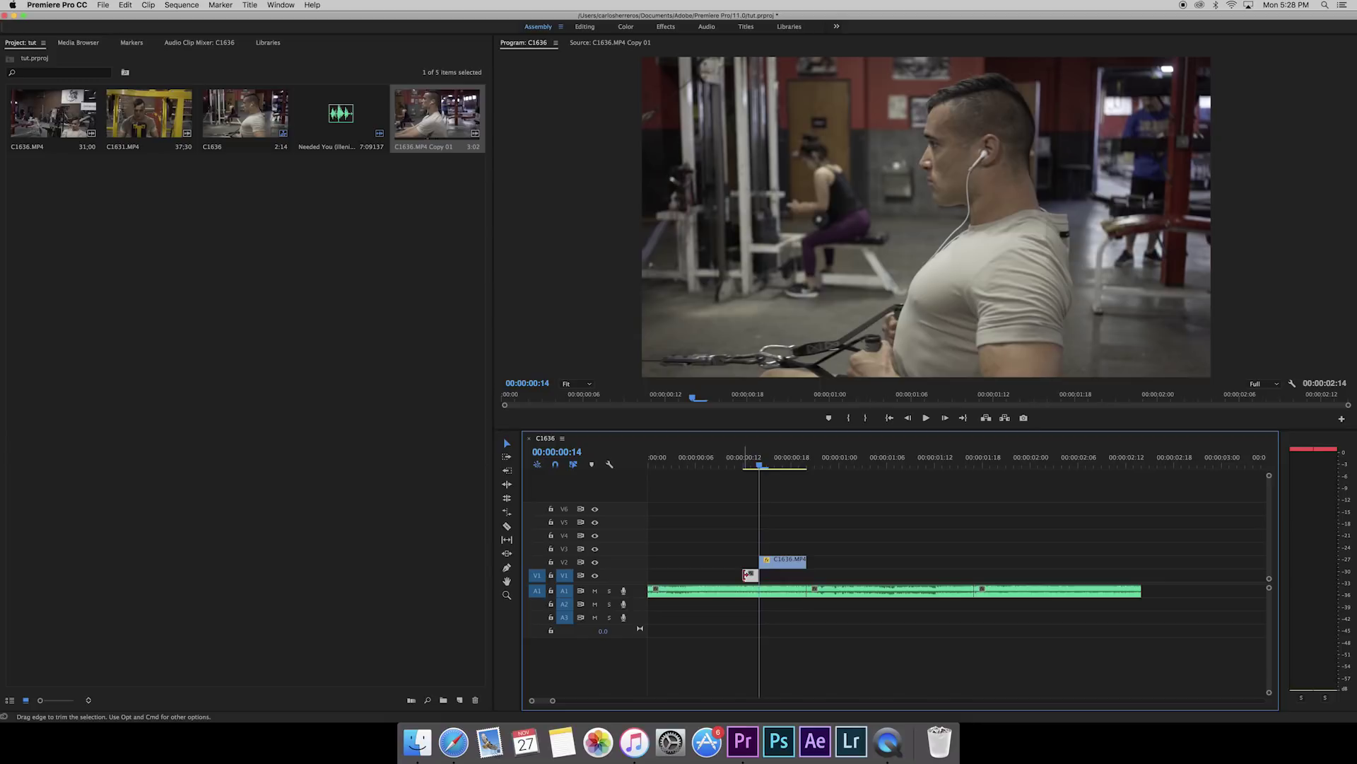
{"action": "left_click_drag", "start_coordinate": [746, 574], "coordinate": [649, 574]}
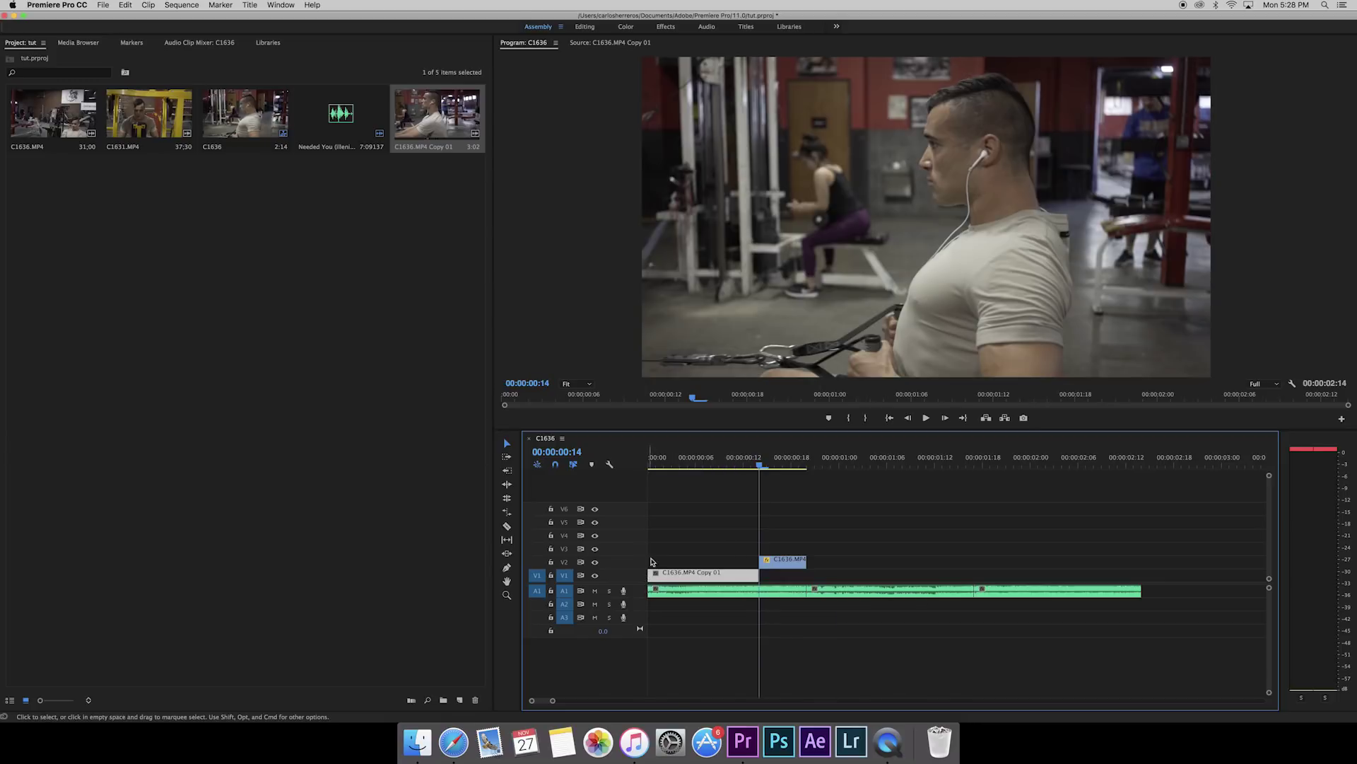
- Play the sequence from its start and repeatedly across the speed change to check the revised transition
{"action": "left_click", "coordinate": [652, 461]}
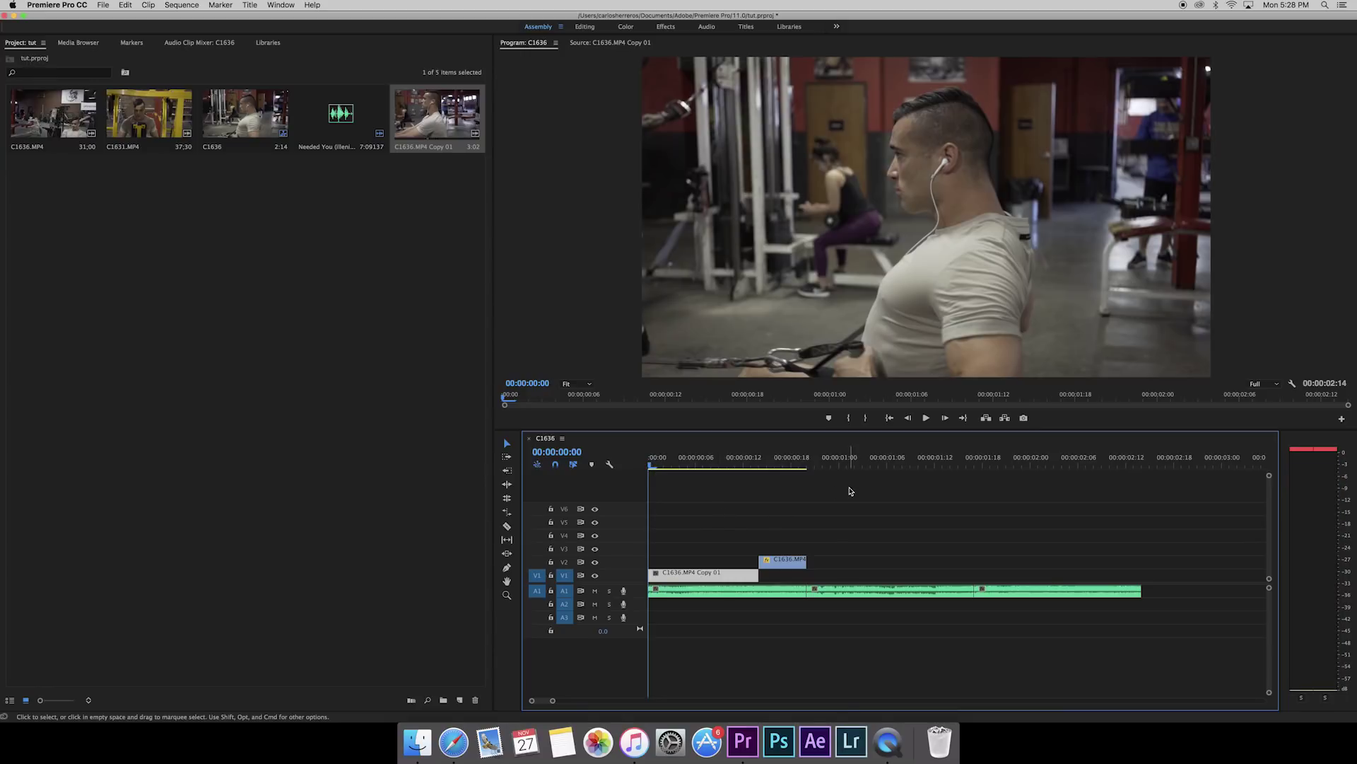
{"action": "key", "text": "space"}
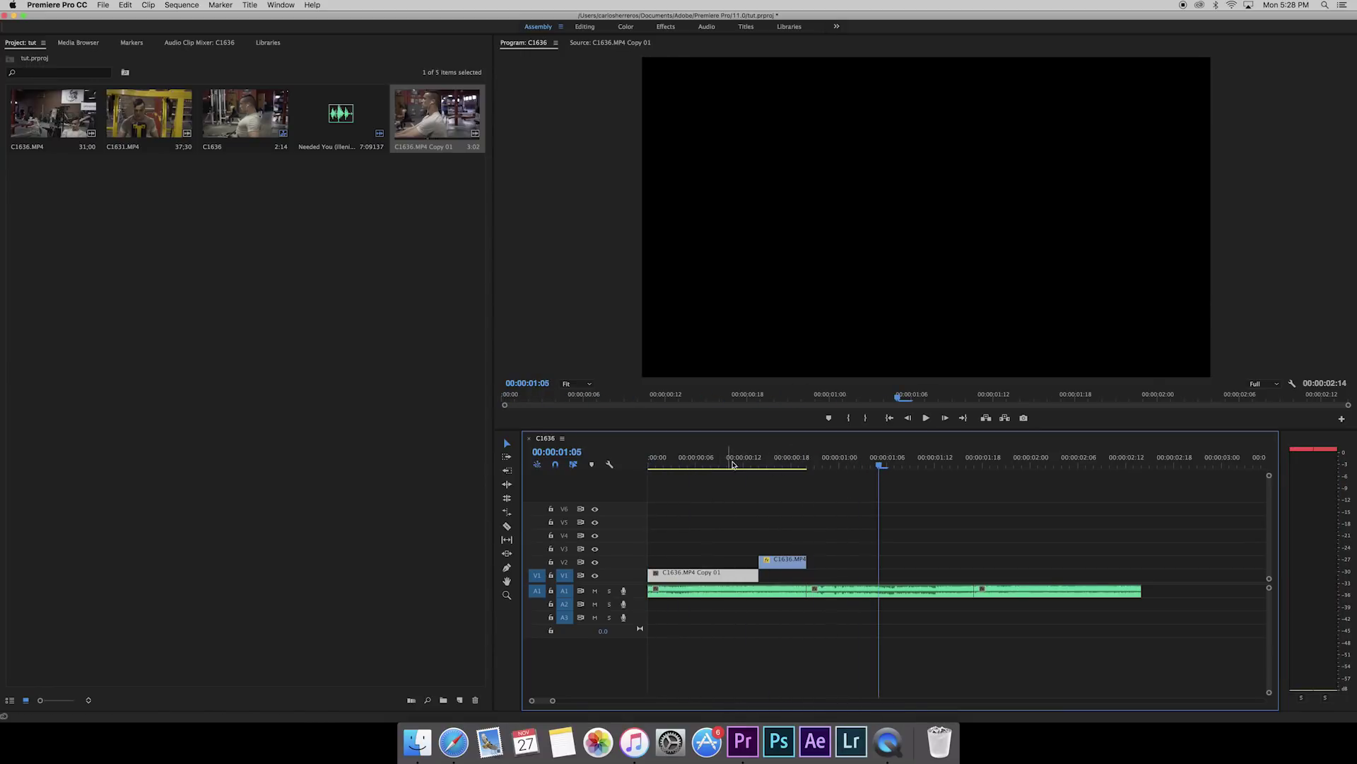
{"action": "left_click", "coordinate": [728, 464]}
{"action": "key", "text": "space"}
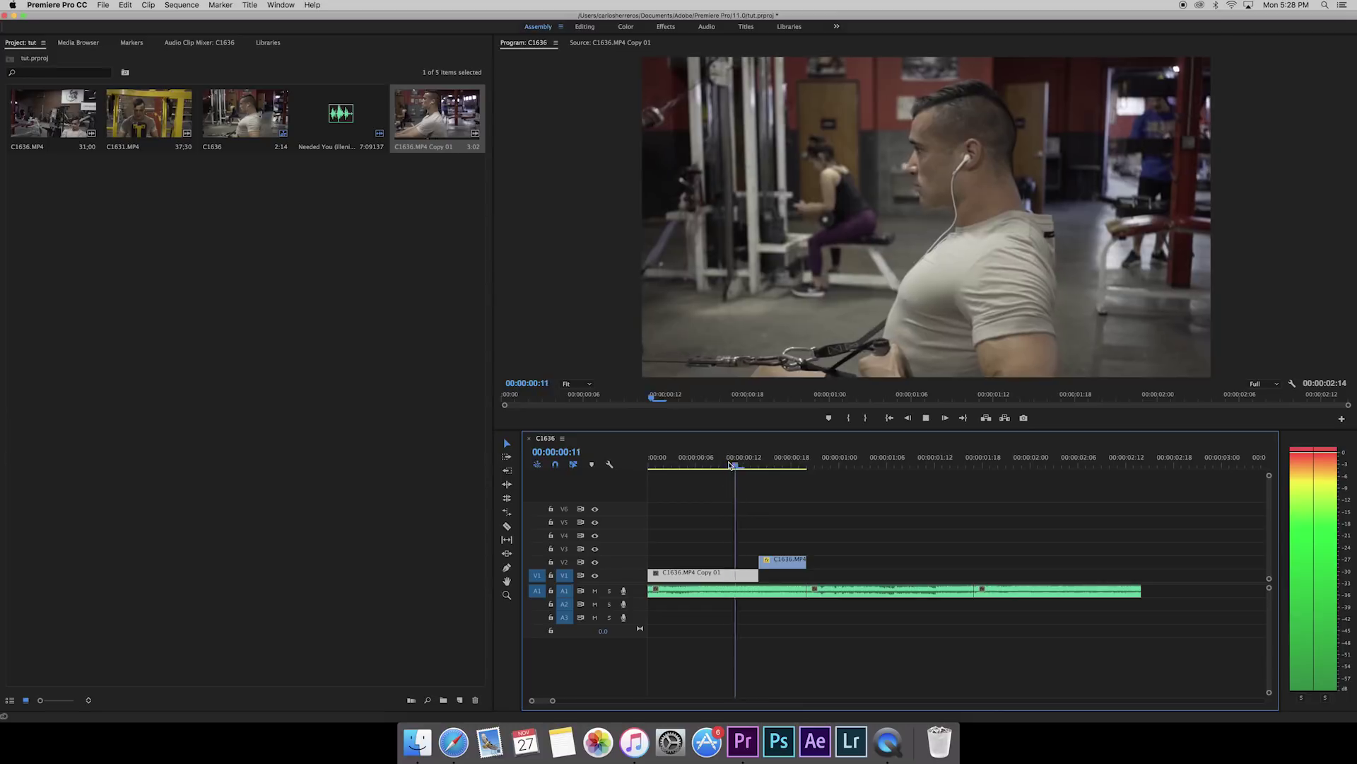
{"action": "key", "text": "space"}
{"action": "left_click", "coordinate": [728, 465]}
{"action": "key", "text": "space"}
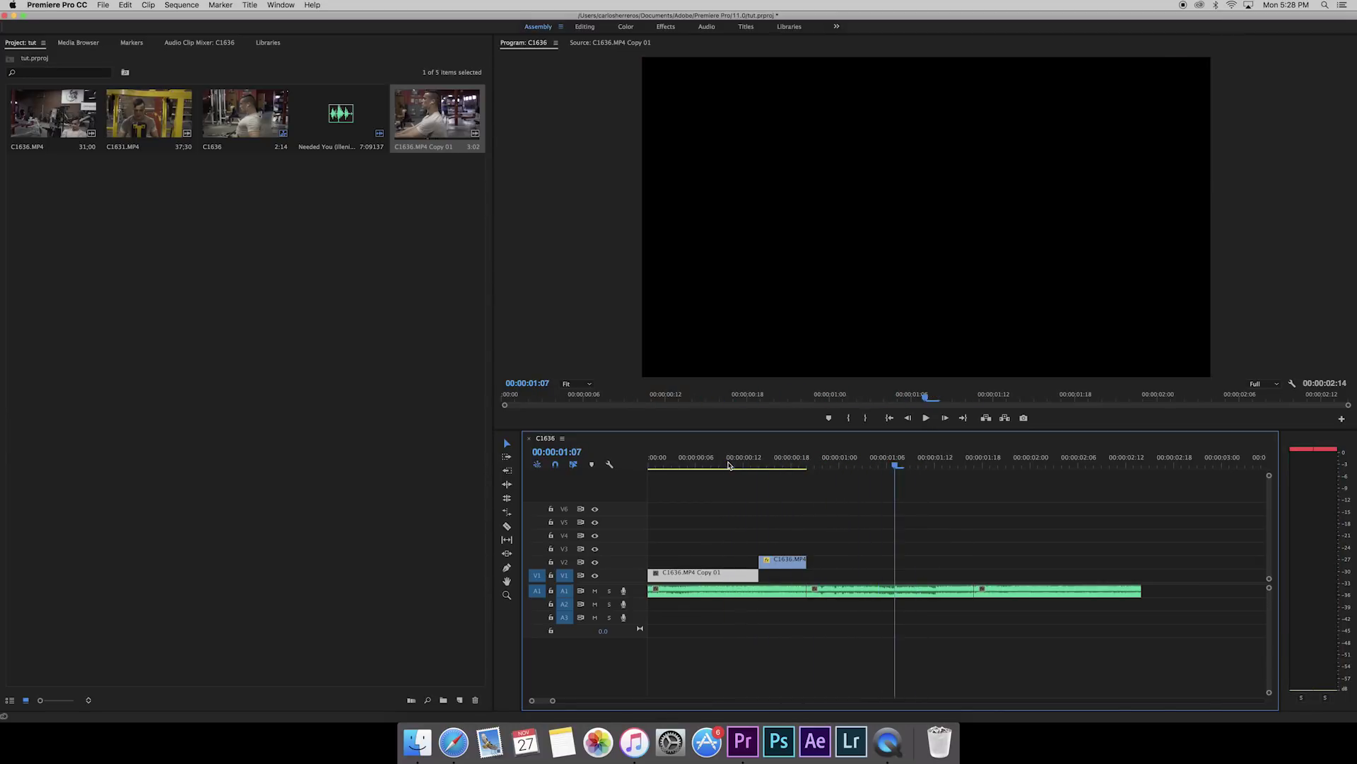
{"action": "left_click", "coordinate": [729, 464]}
{"action": "key", "text": "space"}
{"action": "left_click", "coordinate": [728, 464]}
{"action": "left_click", "coordinate": [769, 467]}
{"action": "key", "text": "space"}
{"action": "left_click_drag", "start_coordinate": [799, 467], "coordinate": [735, 470]}
{"action": "left_click", "coordinate": [743, 464]}
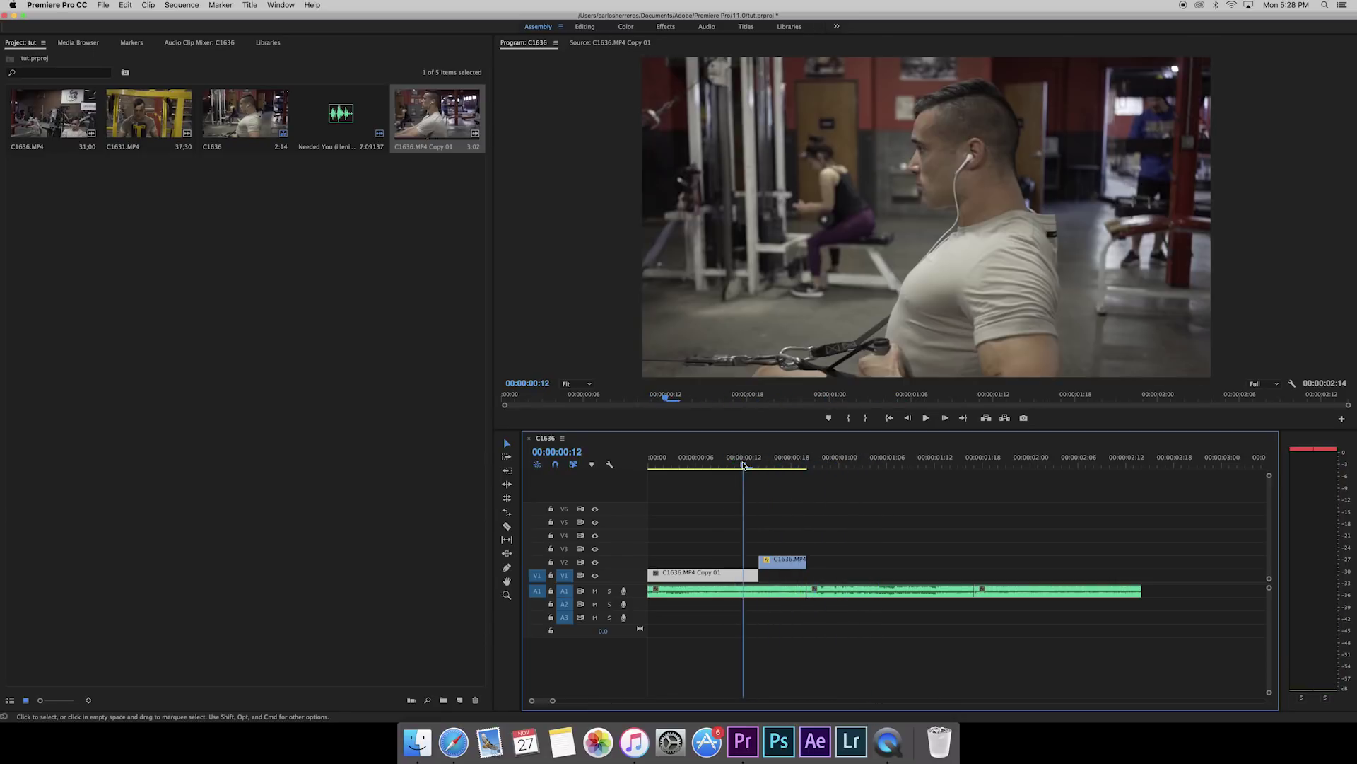
{"action": "key", "text": "space"}
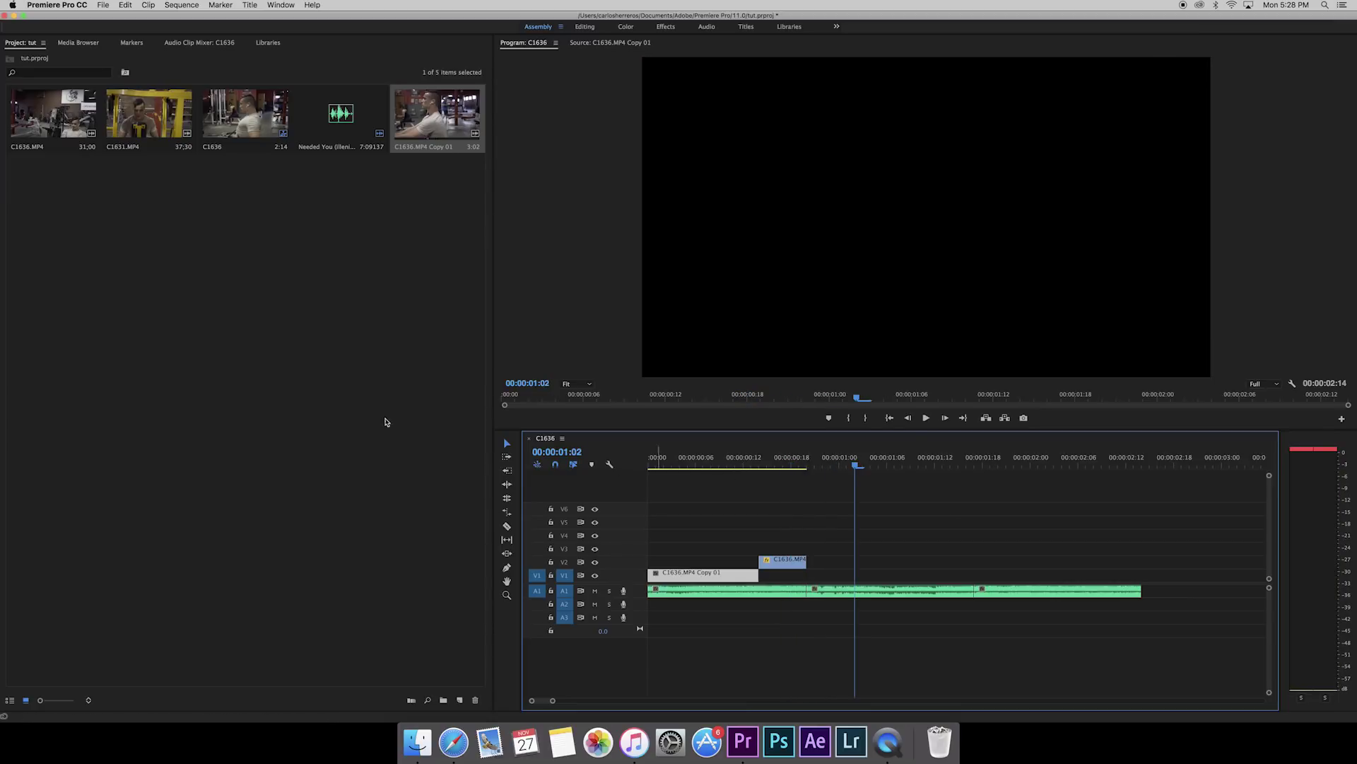
- Duplicate C1631.MP4 in the project and interpret the copy's footage at a frame rate of 23.976 fps
{"action": "left_click", "coordinate": [123, 124]}
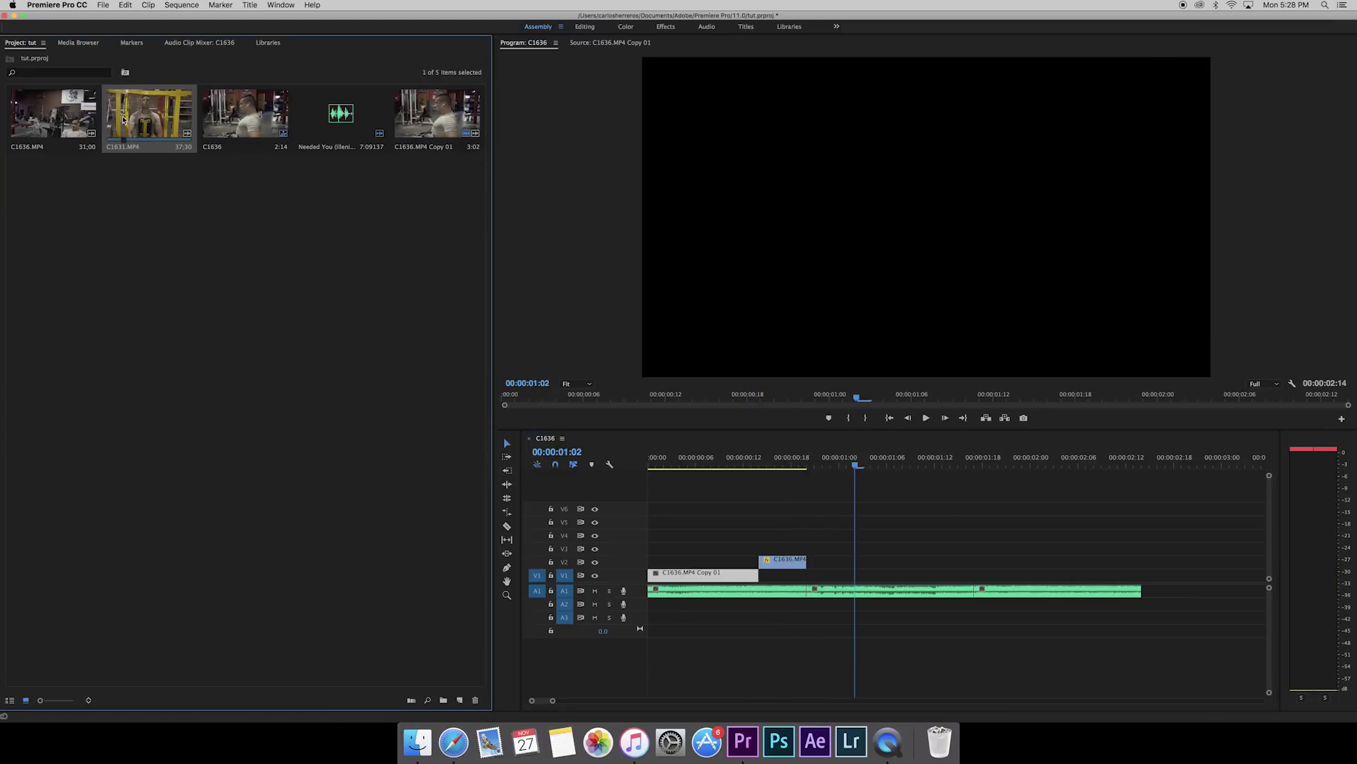
{"action": "right_click", "coordinate": [122, 123]}
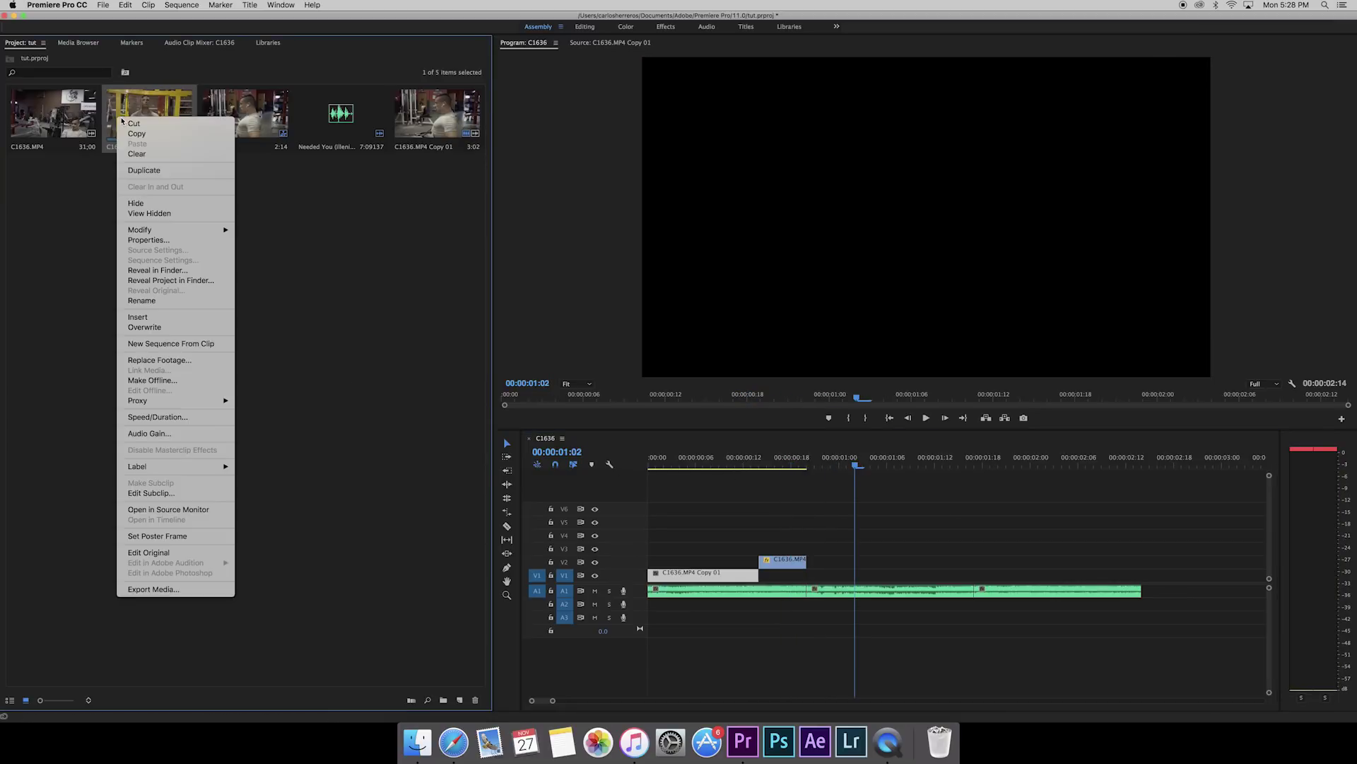
{"action": "left_click", "coordinate": [138, 170]}
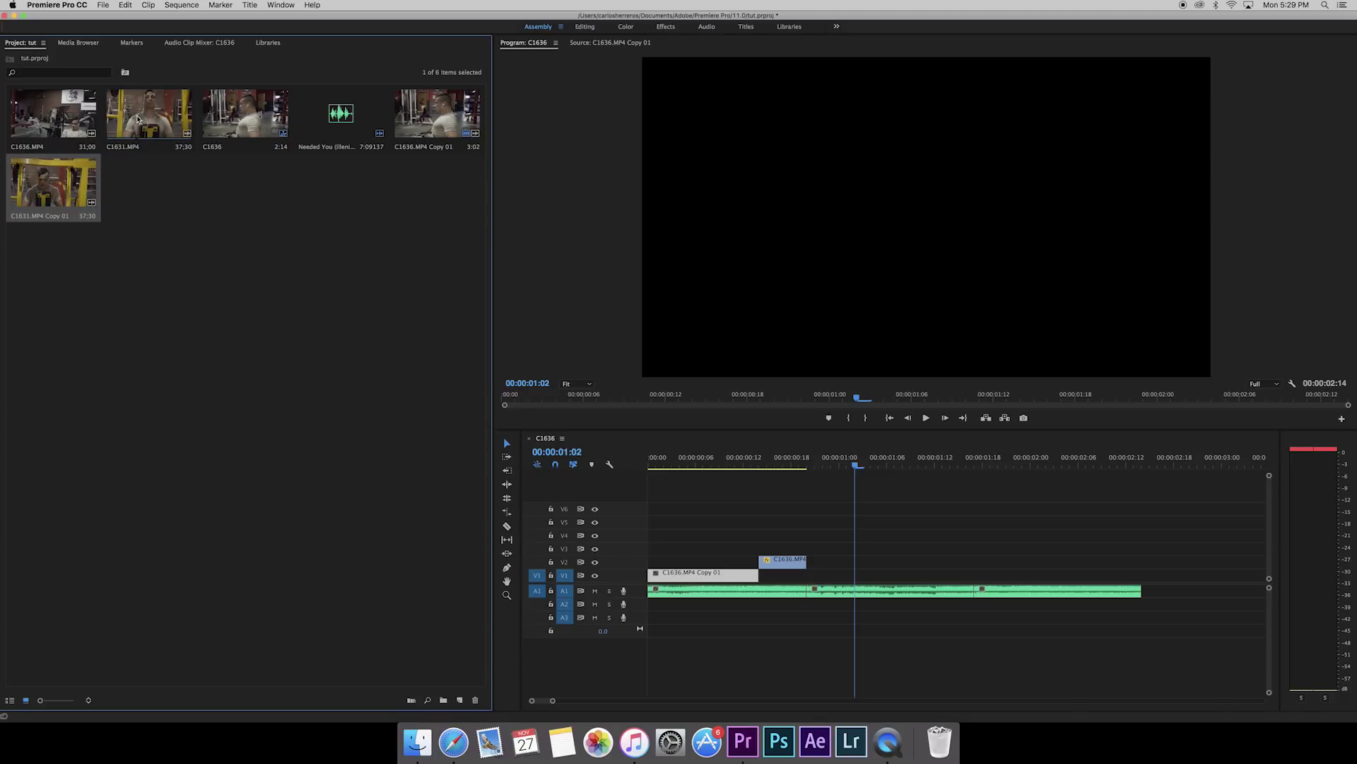
{"action": "right_click", "coordinate": [59, 187]}
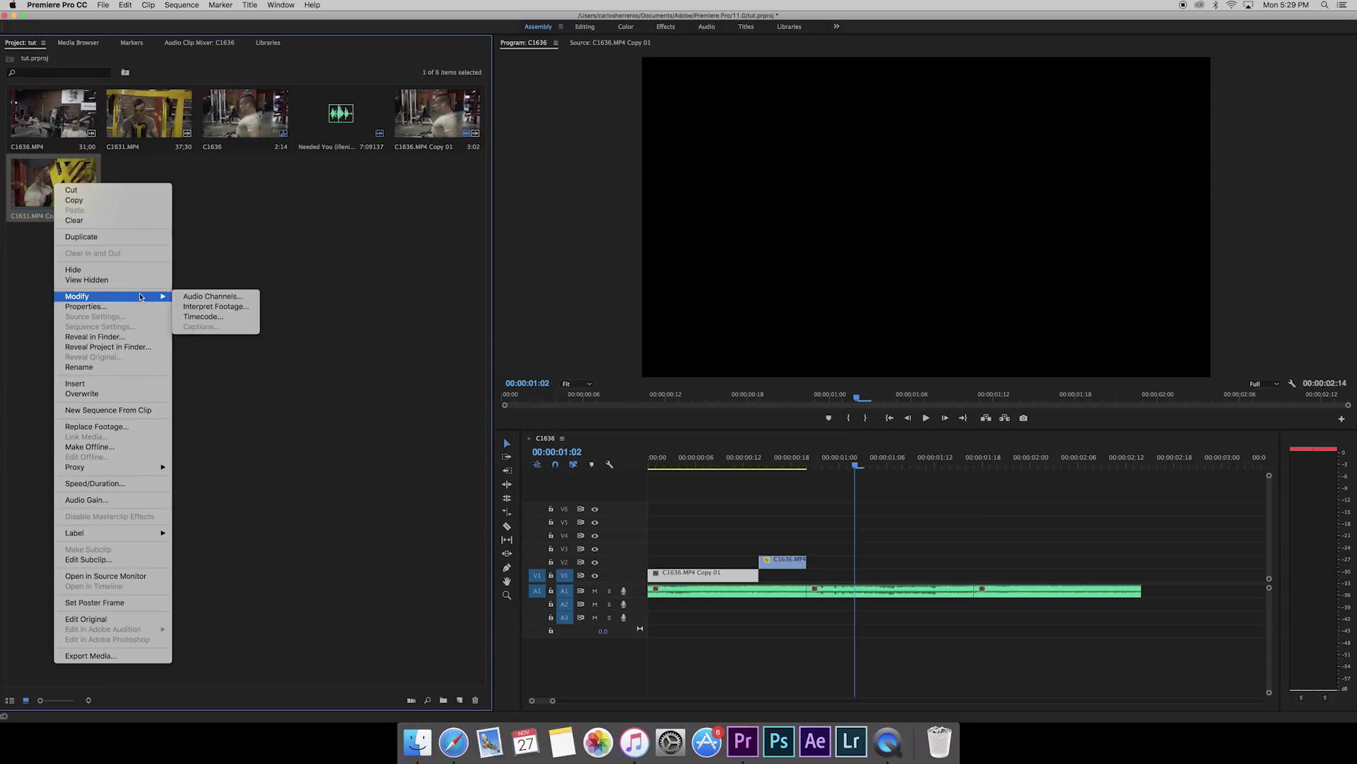
{"action": "left_click", "coordinate": [214, 307]}
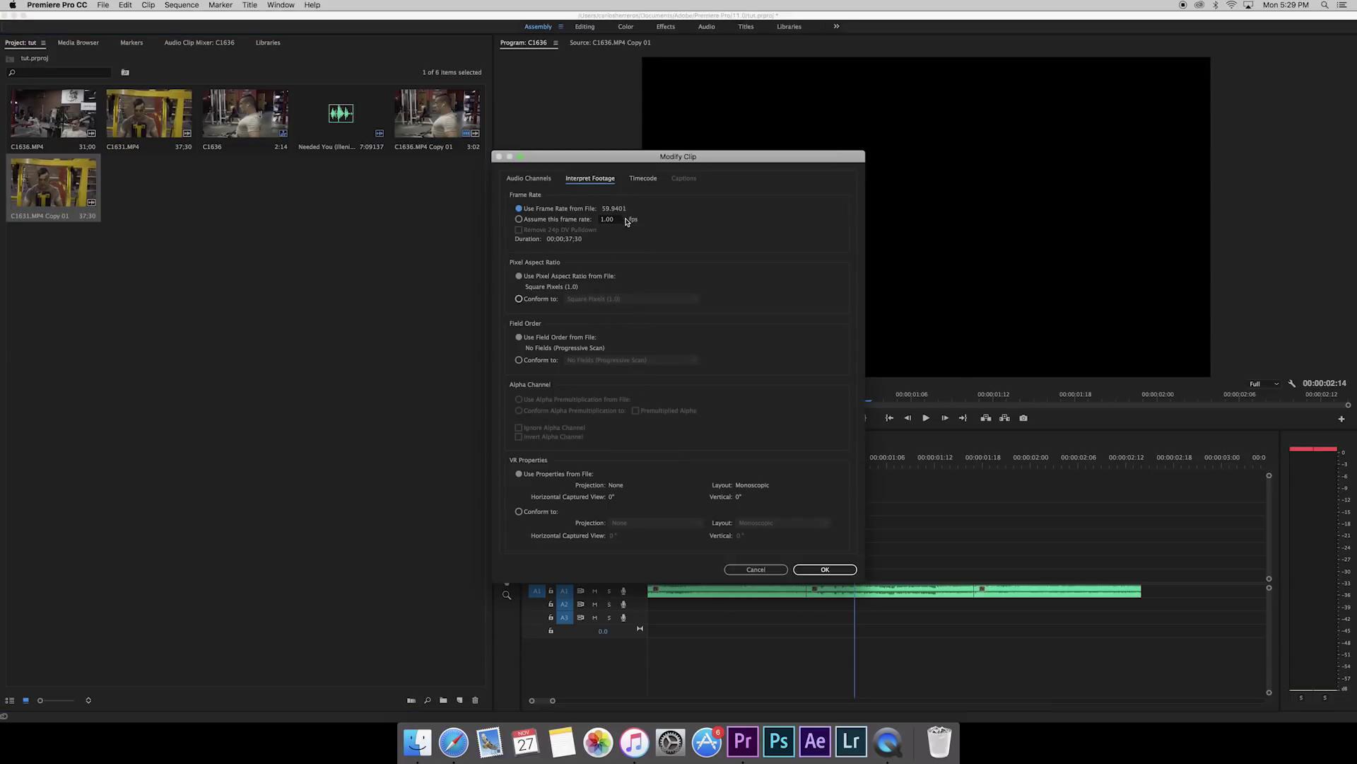
{"action": "left_click", "coordinate": [617, 221]}
{"action": "type", "text": "23.976"}
{"action": "key", "text": "Return"}
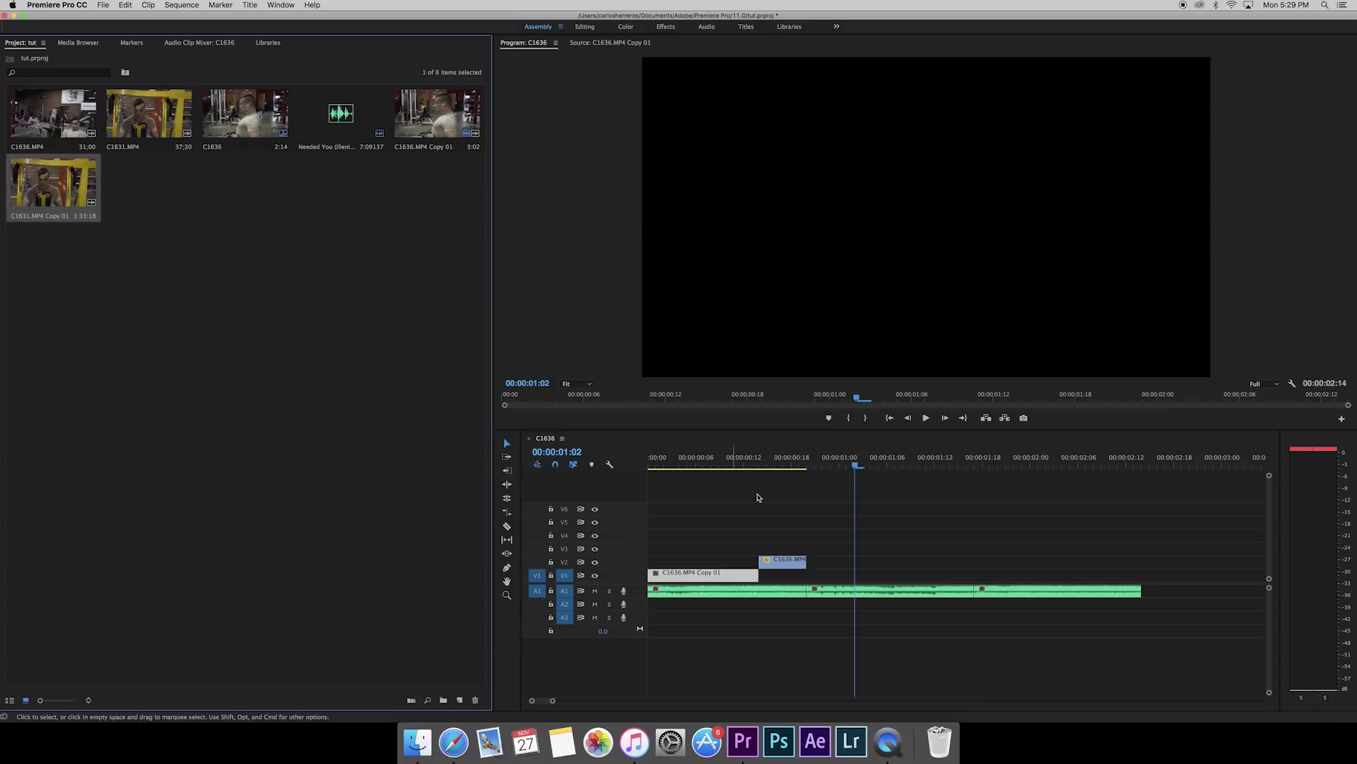
- Examine the end motion of the first clip in the sequence and scrub through C1631.MP4 Copy 01 for a section with matching camera movement
{"action": "left_click_drag", "start_coordinate": [725, 465], "coordinate": [807, 468]}
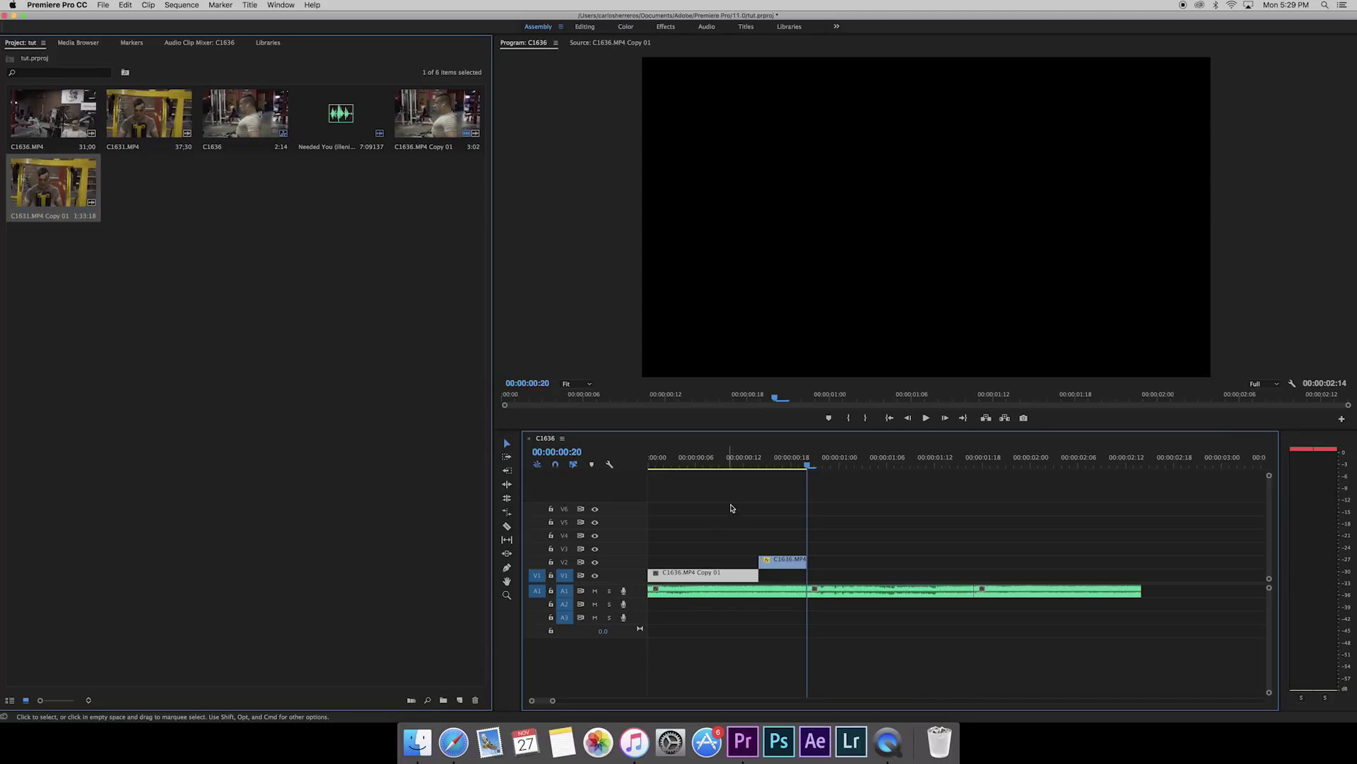
{"action": "left_click_drag", "start_coordinate": [737, 469], "coordinate": [801, 471]}
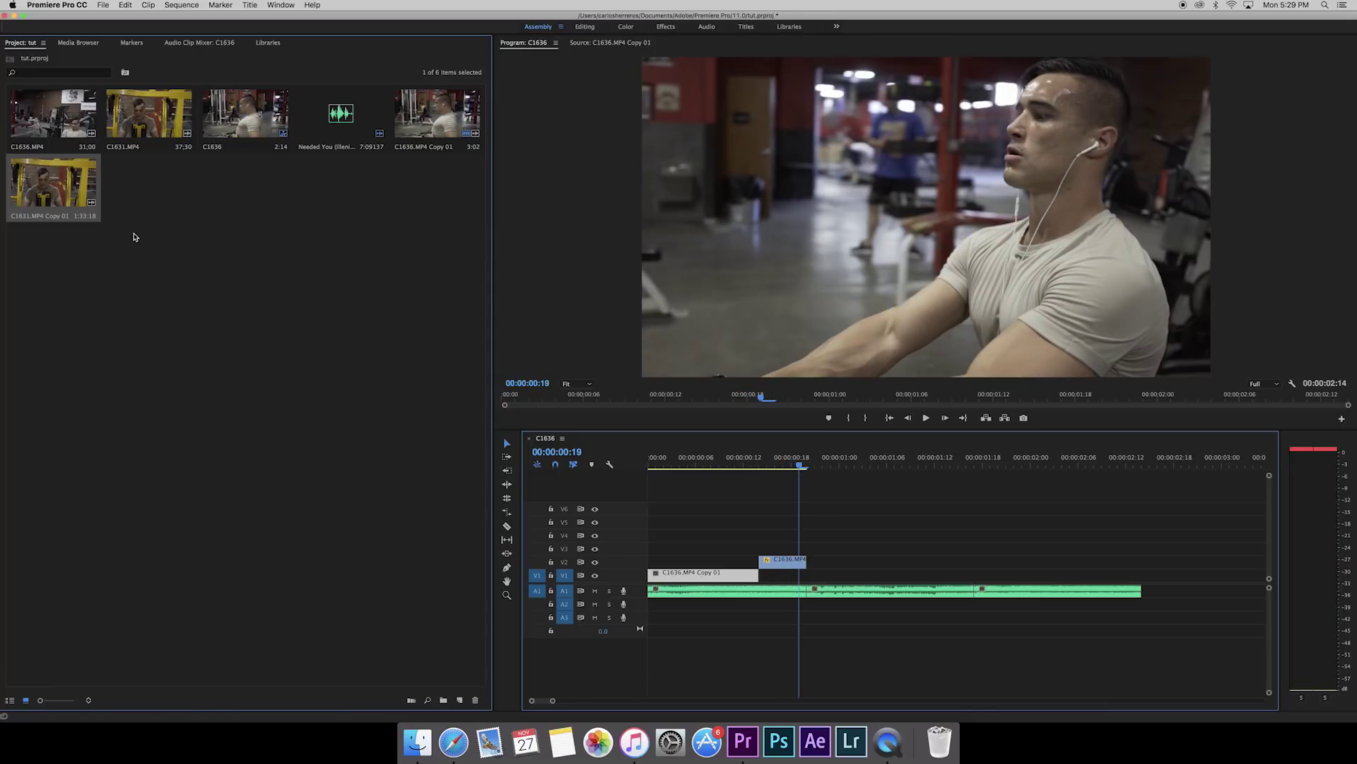
{"action": "double_click", "coordinate": [34, 195]}
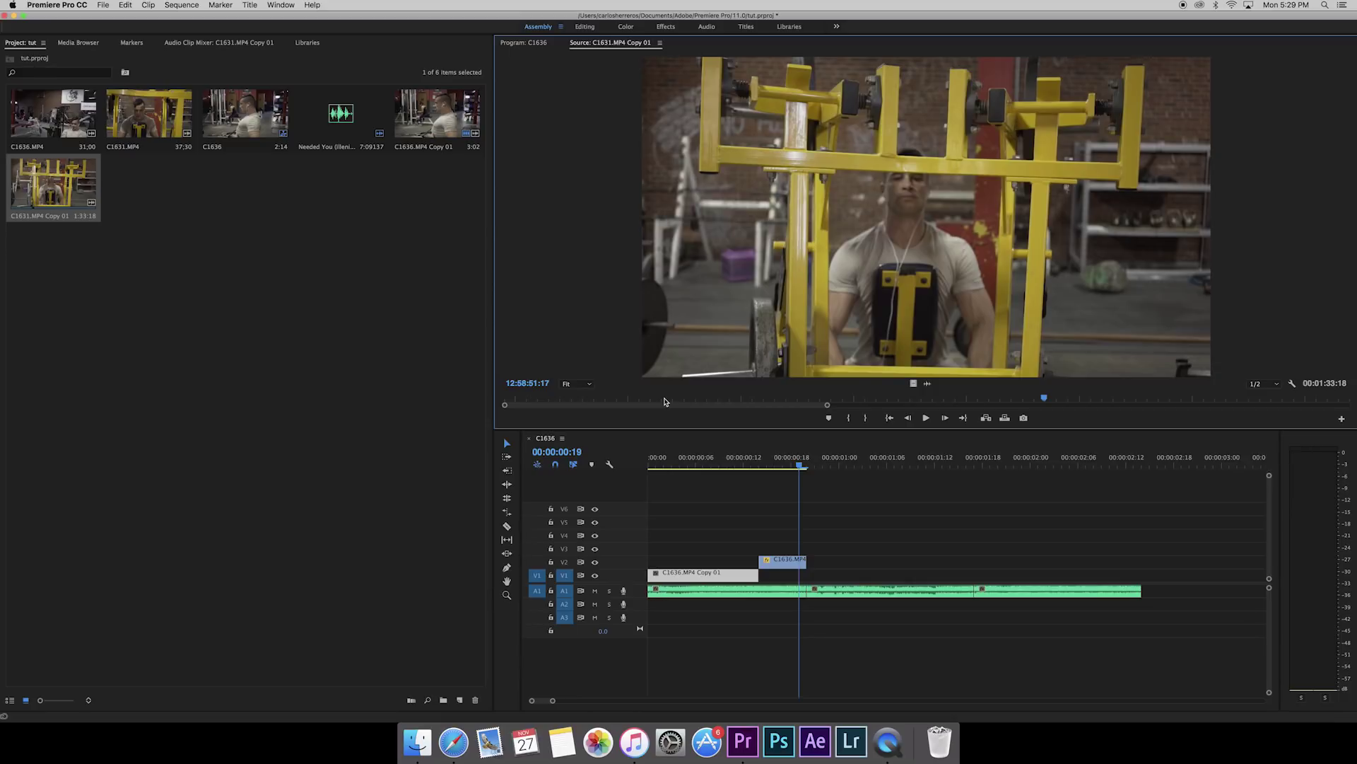
{"action": "left_click_drag", "start_coordinate": [672, 397], "coordinate": [973, 401]}
{"action": "left_click_drag", "start_coordinate": [889, 406], "coordinate": [1005, 408]}
{"action": "left_click_drag", "start_coordinate": [735, 399], "coordinate": [1076, 410]}
{"action": "left_click_drag", "start_coordinate": [935, 400], "coordinate": [1011, 403]}
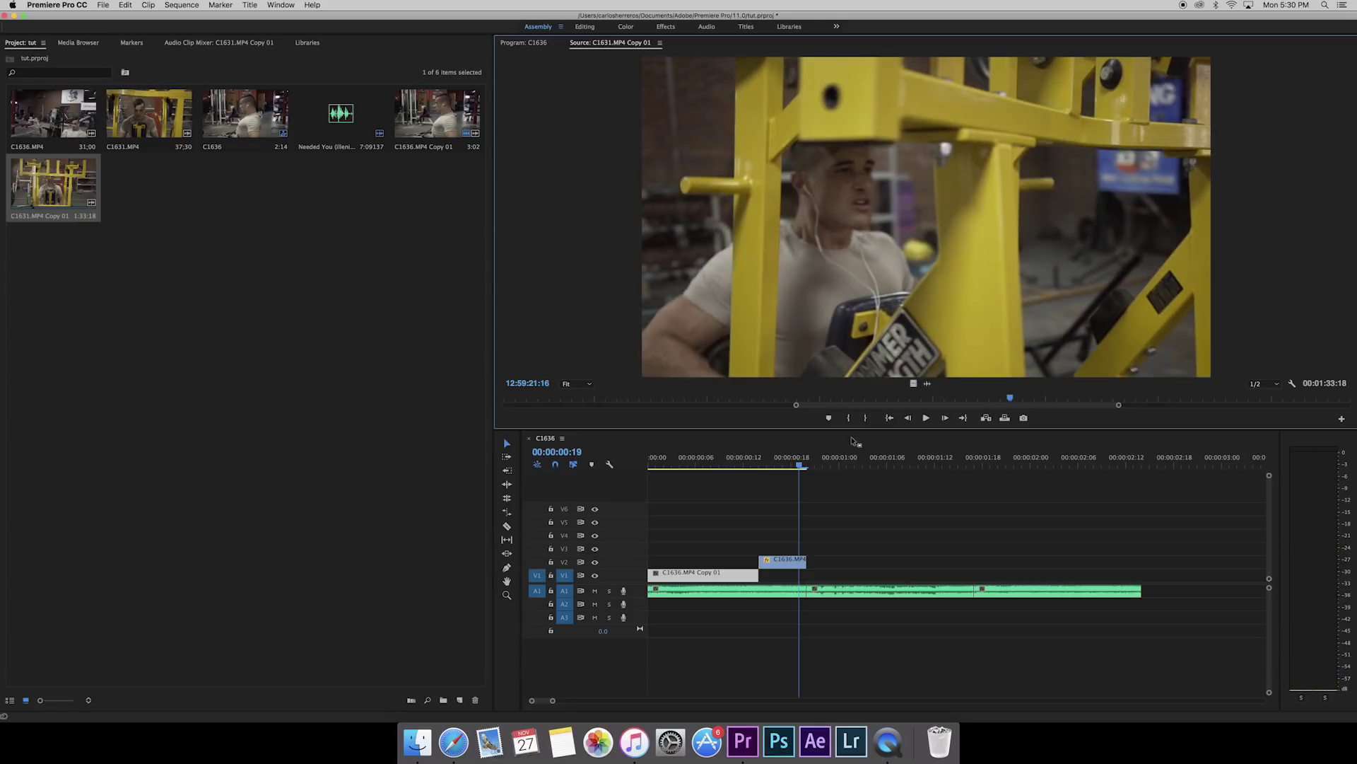
{"action": "left_click", "coordinate": [720, 469]}
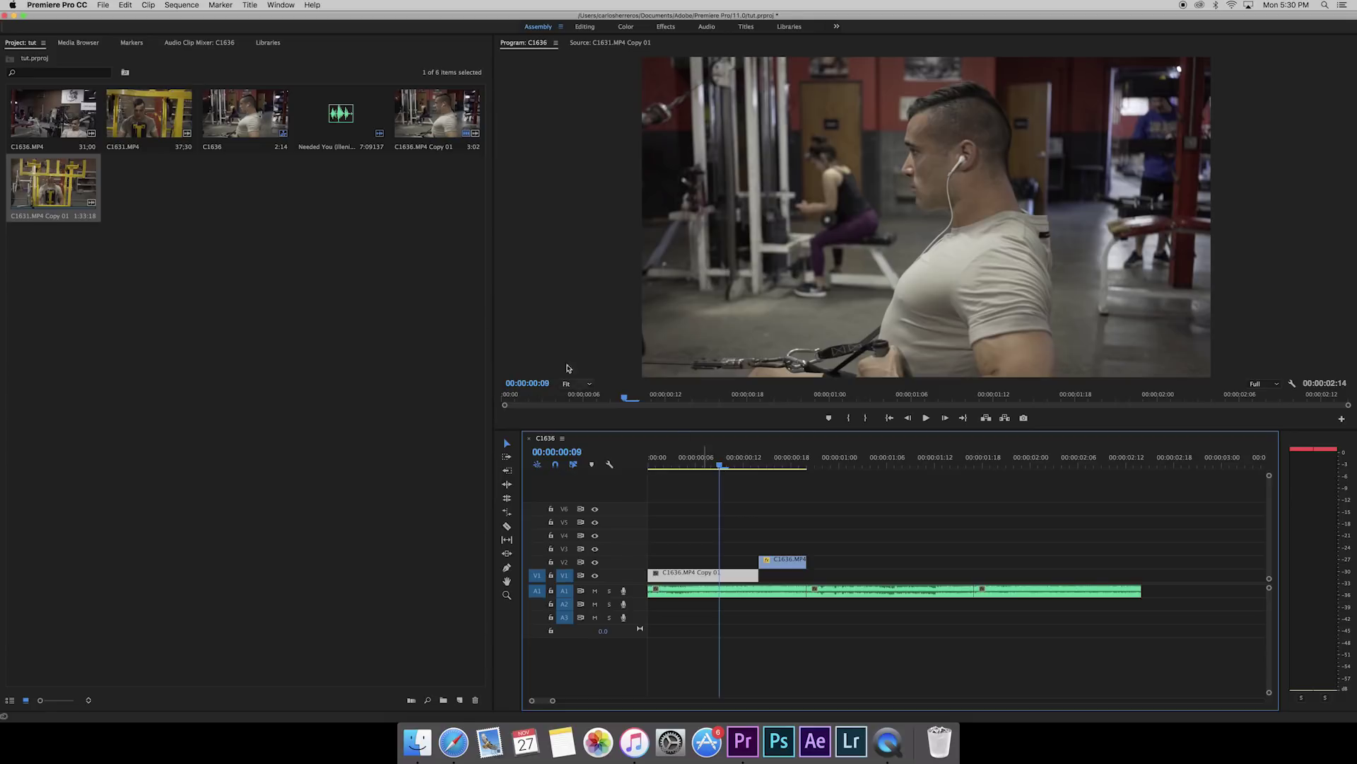
- Mark an In point at 12:59:35:11 in the C1631.MP4 Copy 01 source clip
{"action": "double_click", "coordinate": [40, 196]}
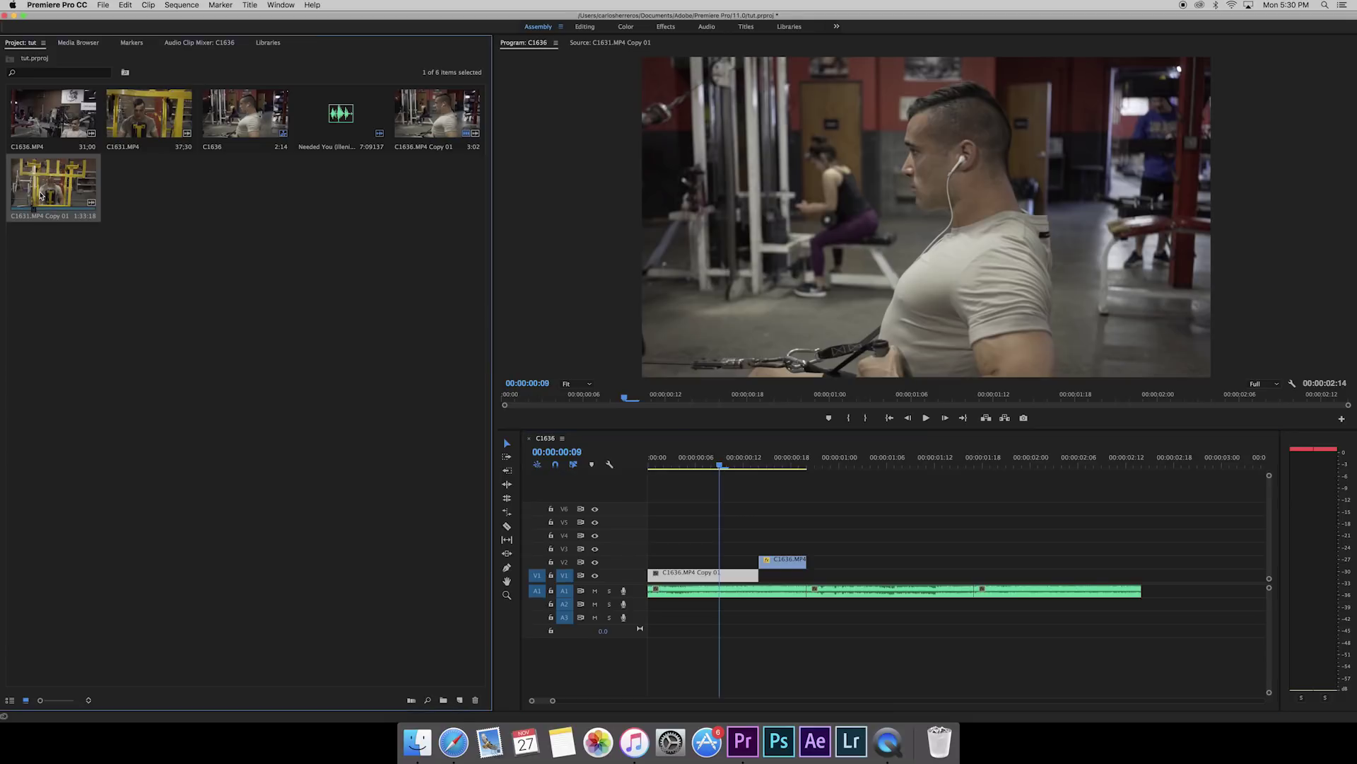
{"action": "scroll", "coordinate": [848, 405], "scroll_direction": "down", "scroll_amount": 3}
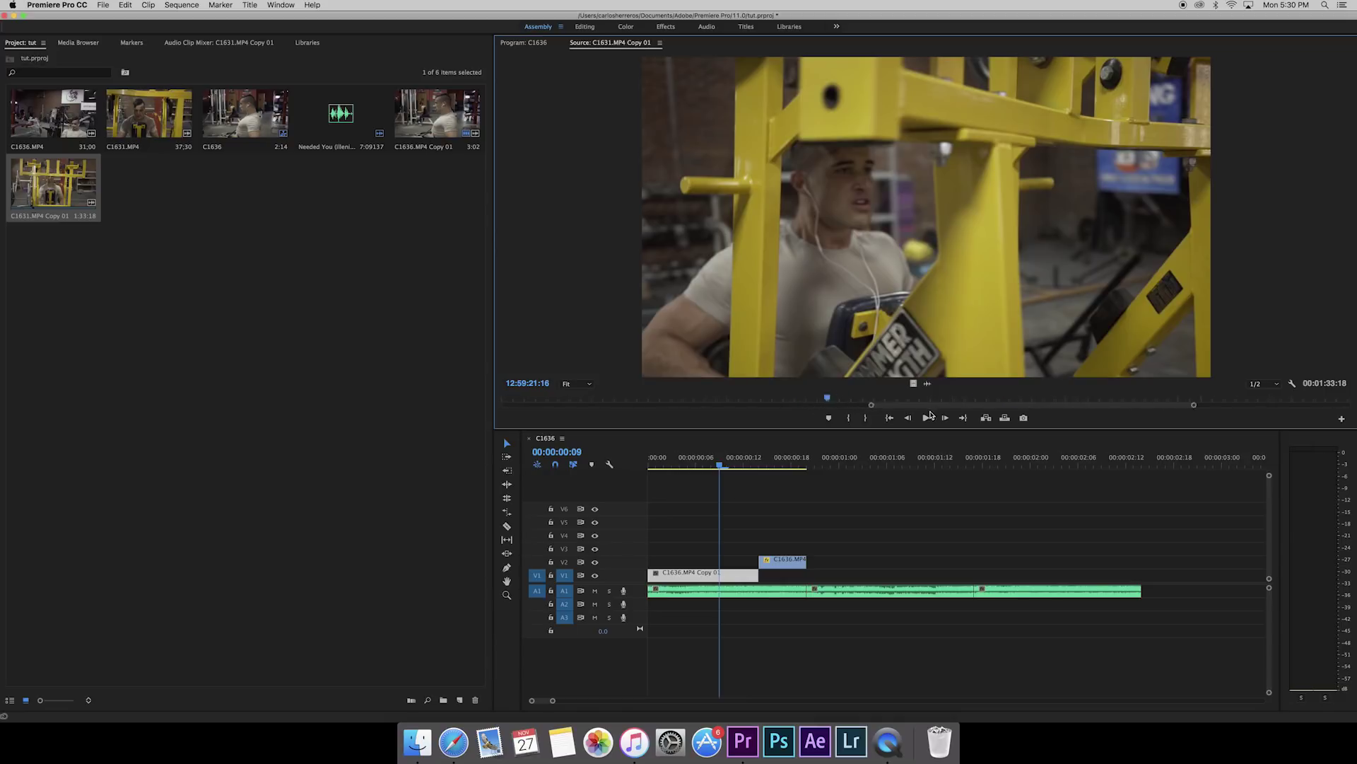
{"action": "left_click_drag", "start_coordinate": [811, 396], "coordinate": [1118, 400]}
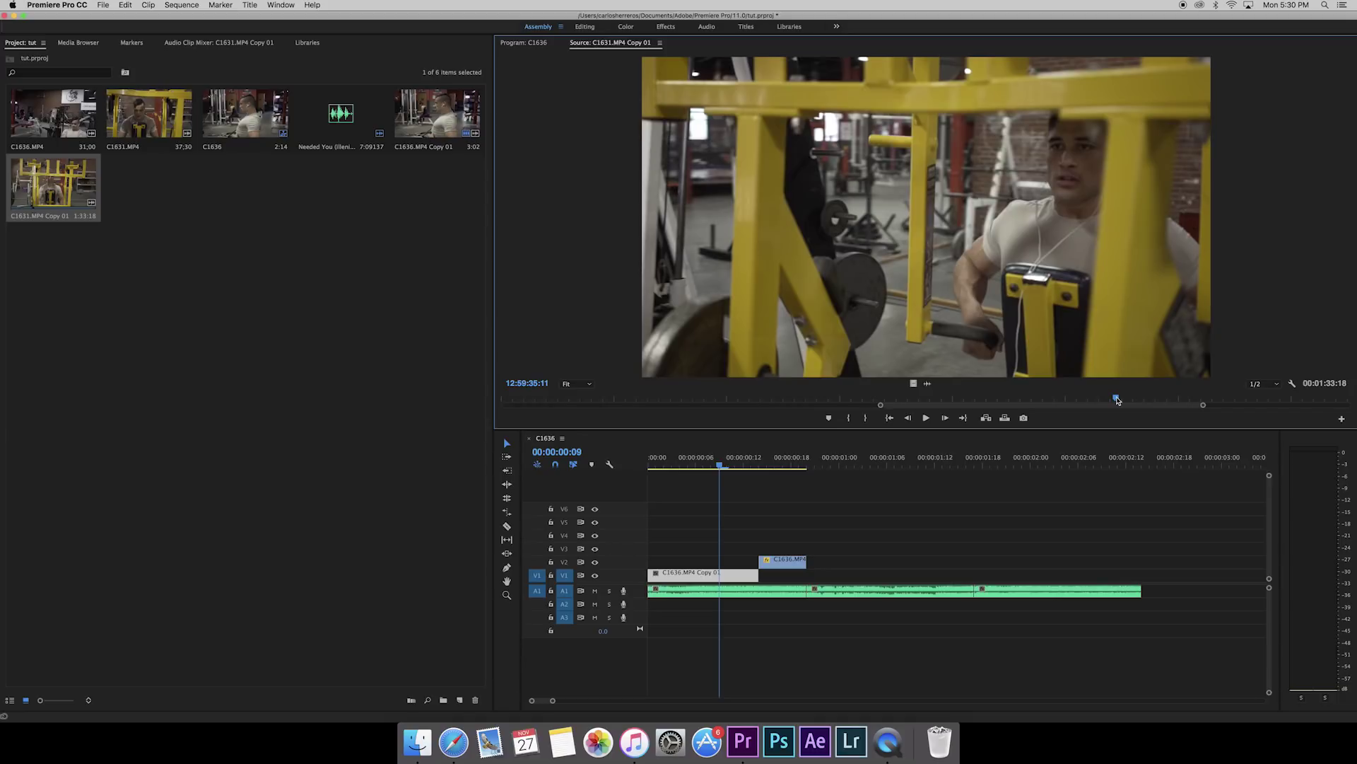
{"action": "mouse_move", "coordinate": [1115, 400]}
{"action": "left_mouse_down"}
{"action": "mouse_move", "coordinate": [1174, 404]}
{"action": "mouse_move", "coordinate": [1116, 405]}
{"action": "left_mouse_up"}
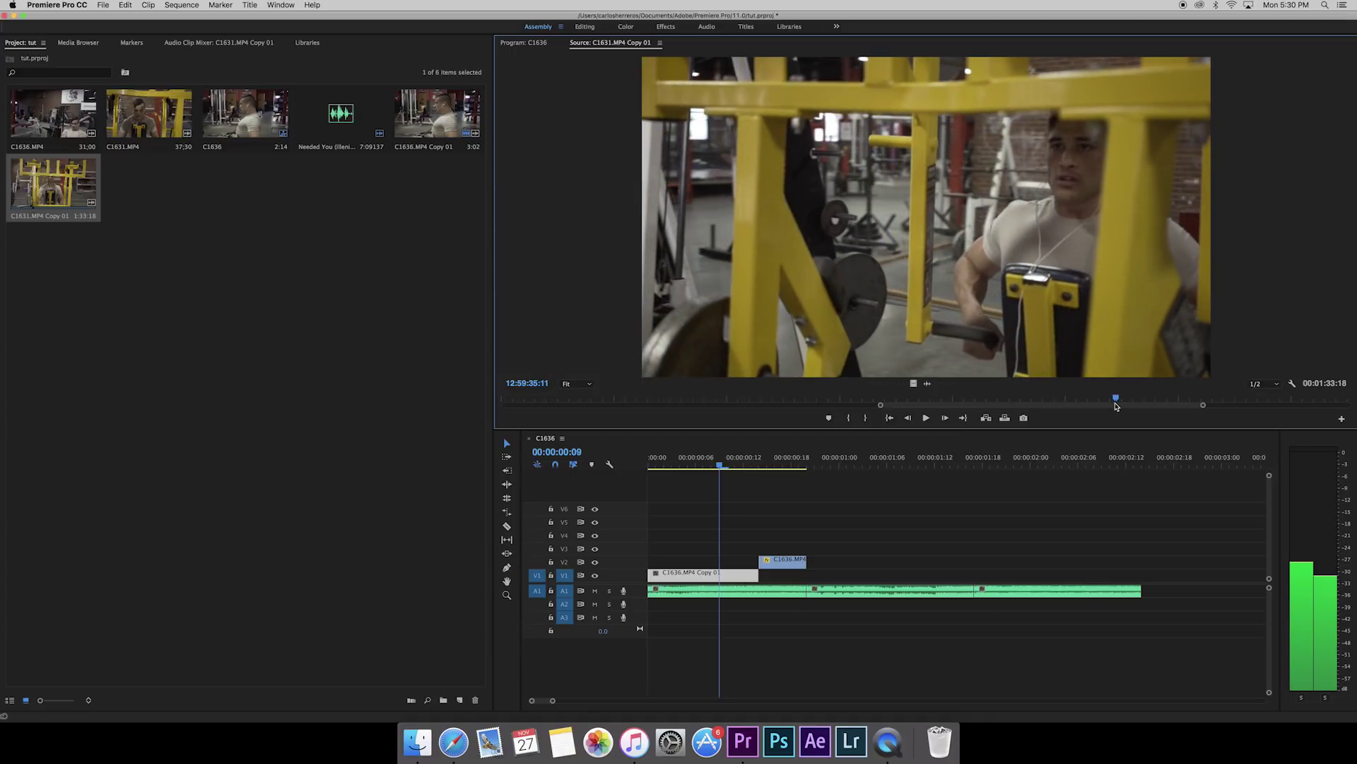
{"action": "left_click", "coordinate": [852, 418]}
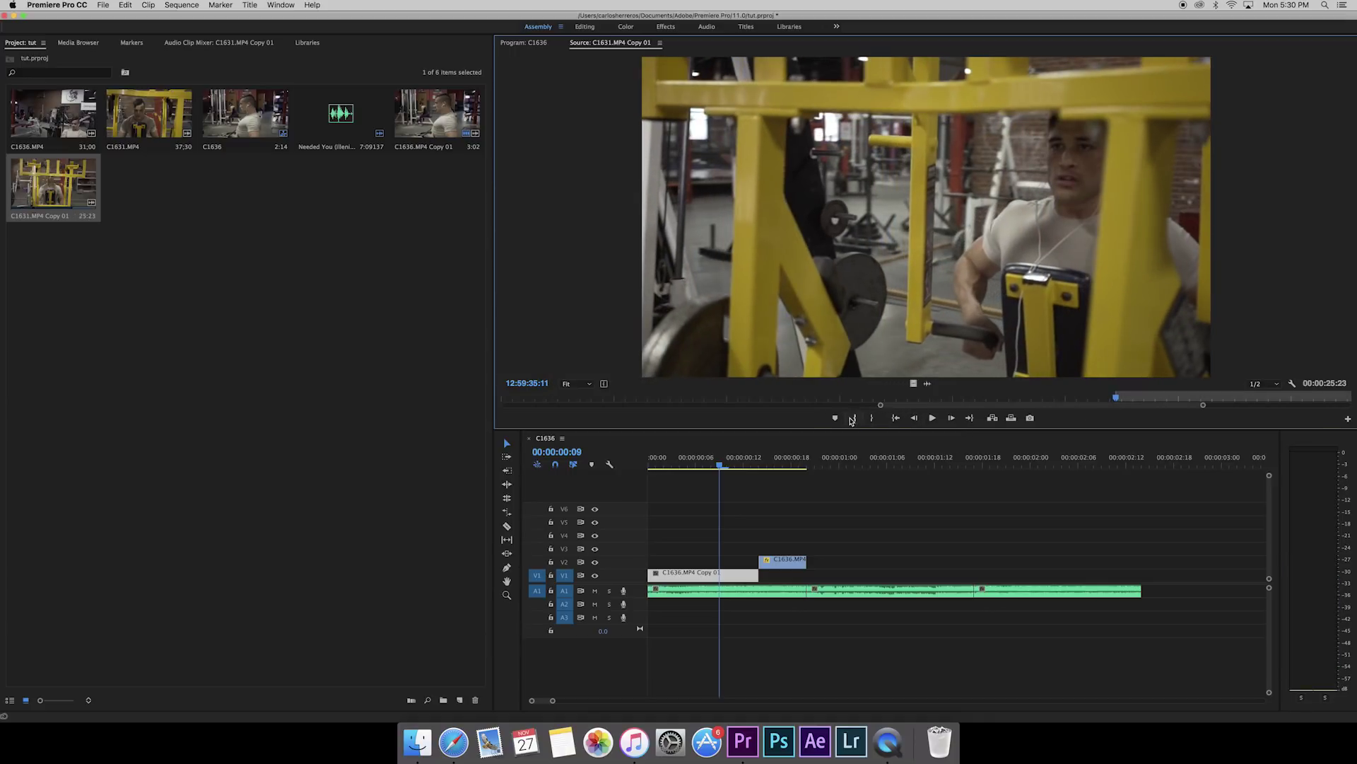
{"action": "scroll", "coordinate": [908, 410], "scroll_direction": "right", "scroll_amount": 5}
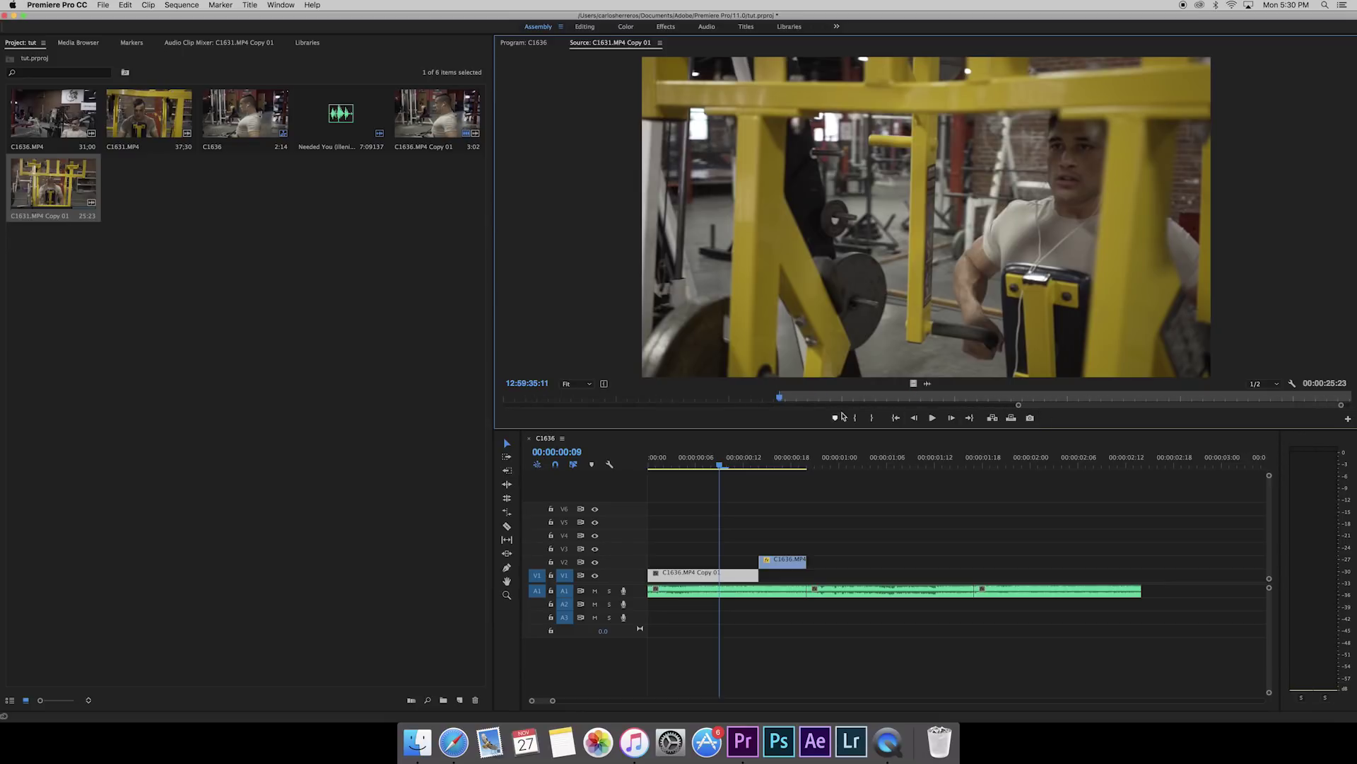
- Mark an Out point at 12:59:38:22 in C1631.MP4 Copy 01 and place the marked section on V1 directly after the sped-up C1636 clip
{"action": "left_click_drag", "start_coordinate": [782, 403], "coordinate": [862, 410]}
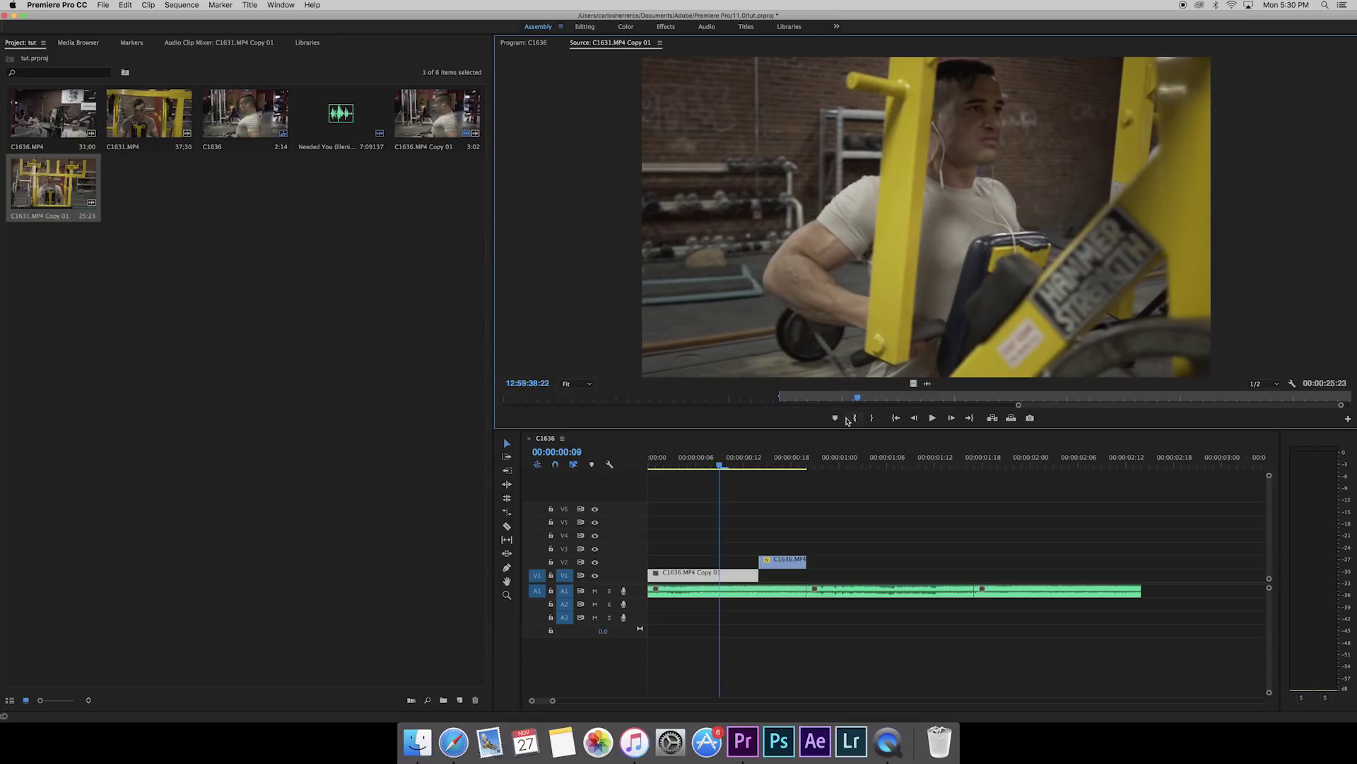
{"action": "left_click", "coordinate": [874, 417]}
{"action": "left_click_drag", "start_coordinate": [915, 386], "coordinate": [812, 566]}
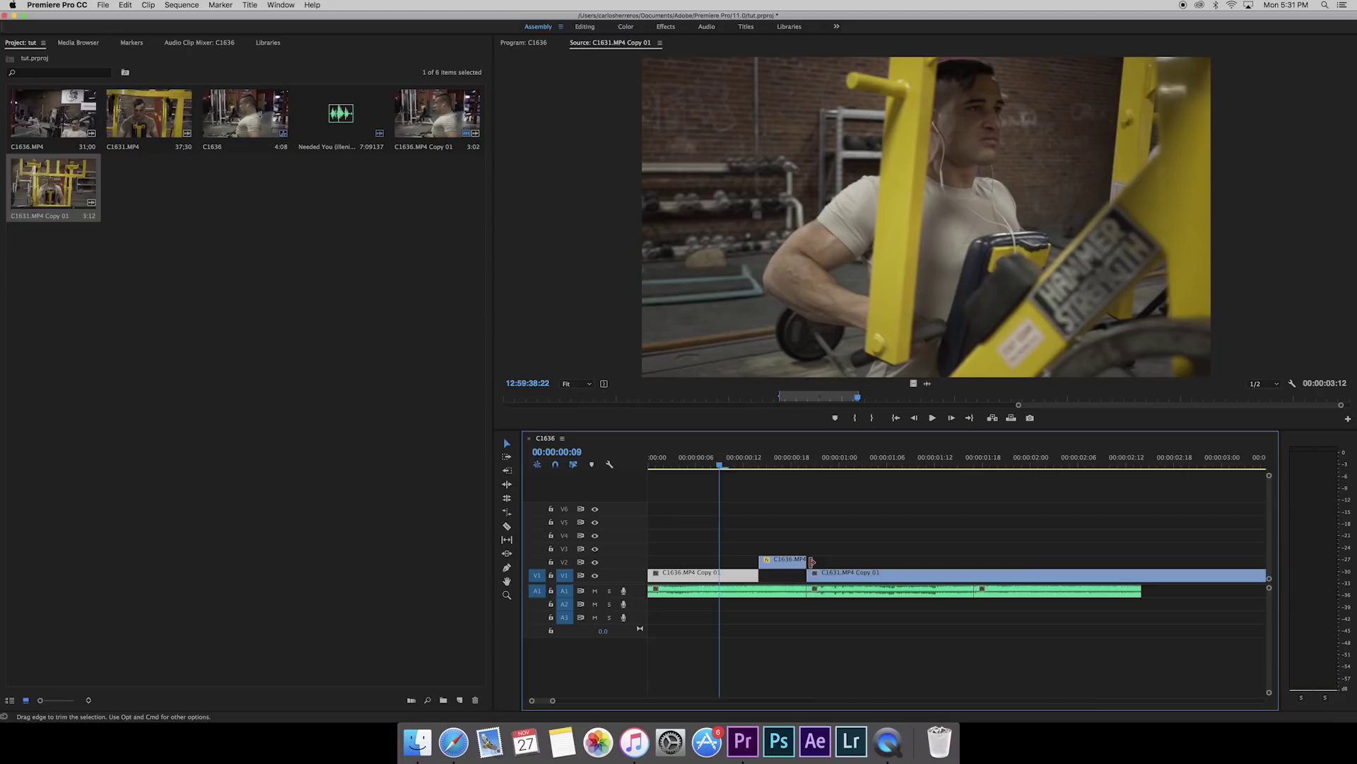
- Cut the C1631.MP4 Copy 01 clip in the sequence at 00:00:02:22, where the fast camera movement should end
{"action": "left_click_drag", "start_coordinate": [721, 467], "coordinate": [1209, 516]}
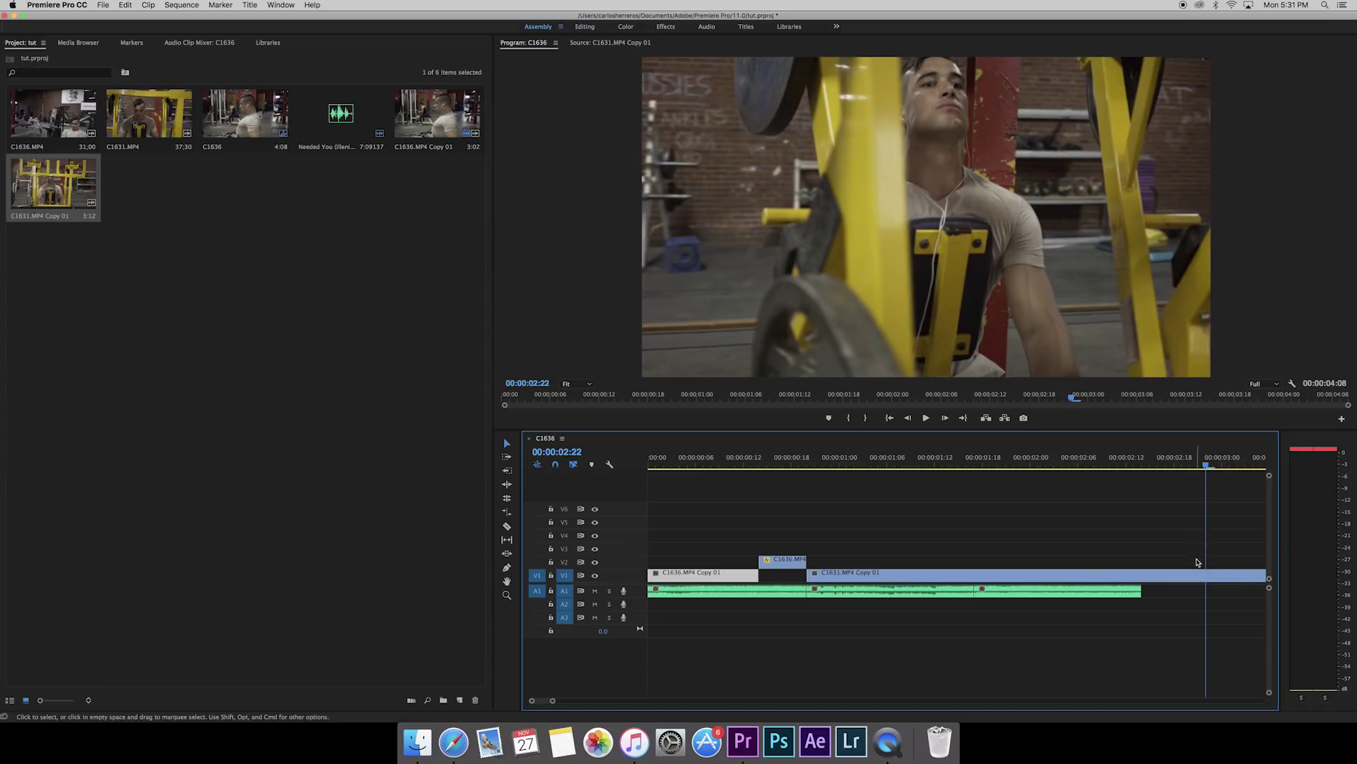
{"action": "key", "text": "c"}
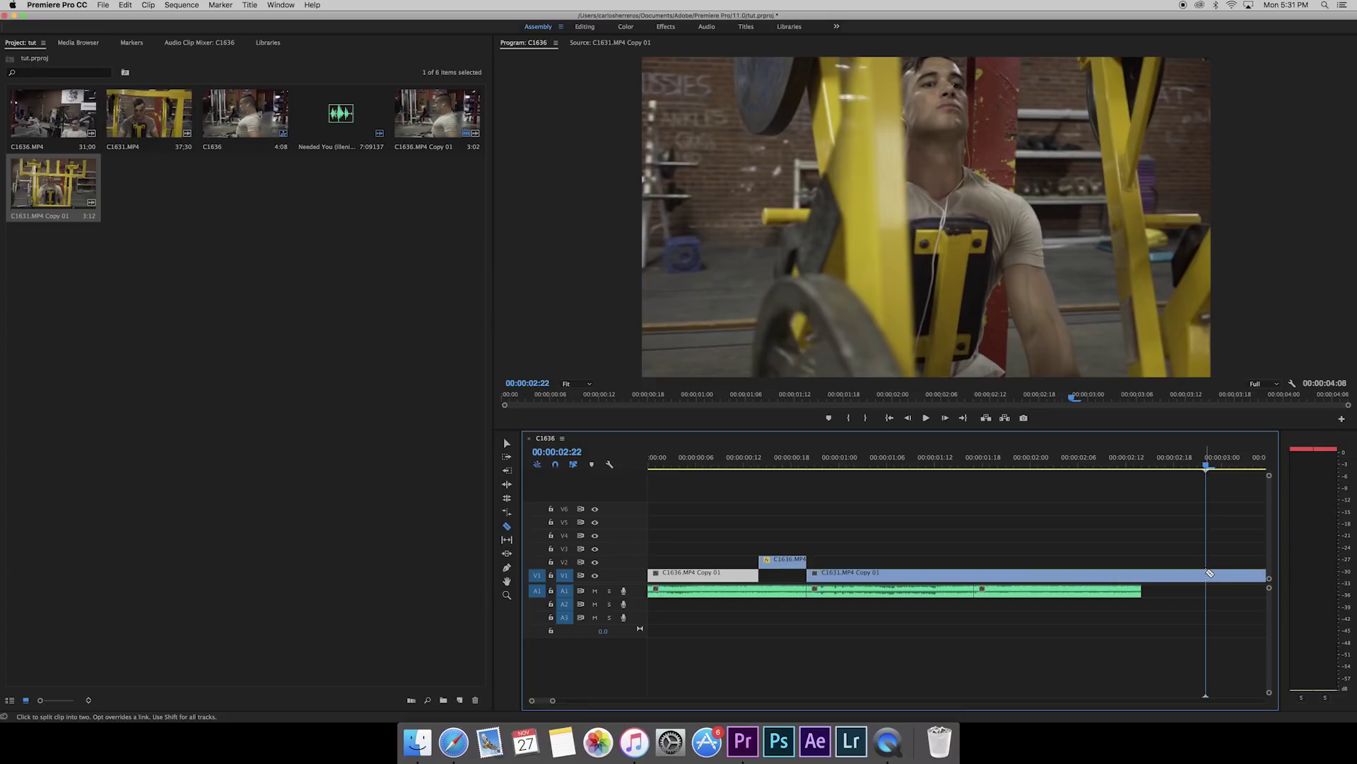
{"action": "left_click", "coordinate": [1209, 572]}
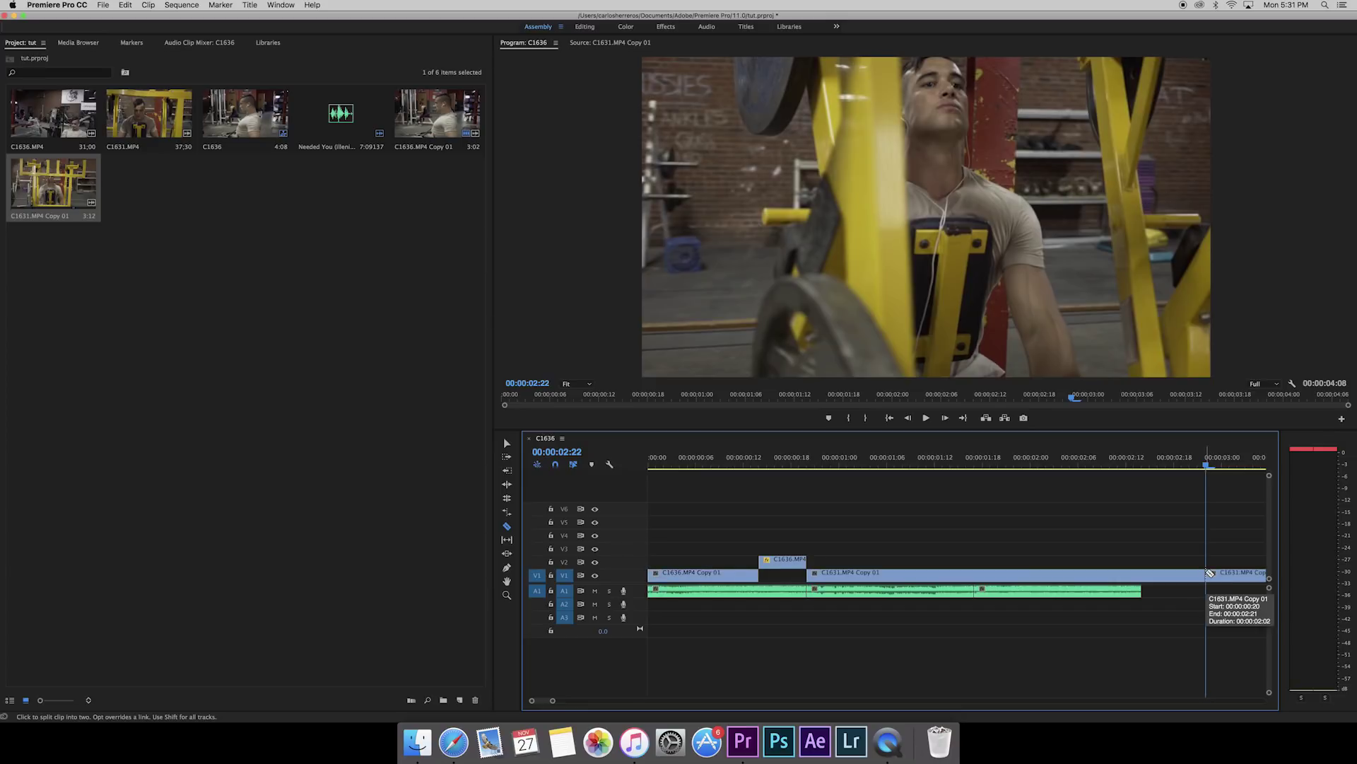
- Rate-stretch the first part of C1631.MP4 Copy 01 to end at 00:00:01:00 and move the remaining part onto V2 directly after it
{"action": "left_click", "coordinate": [507, 513]}
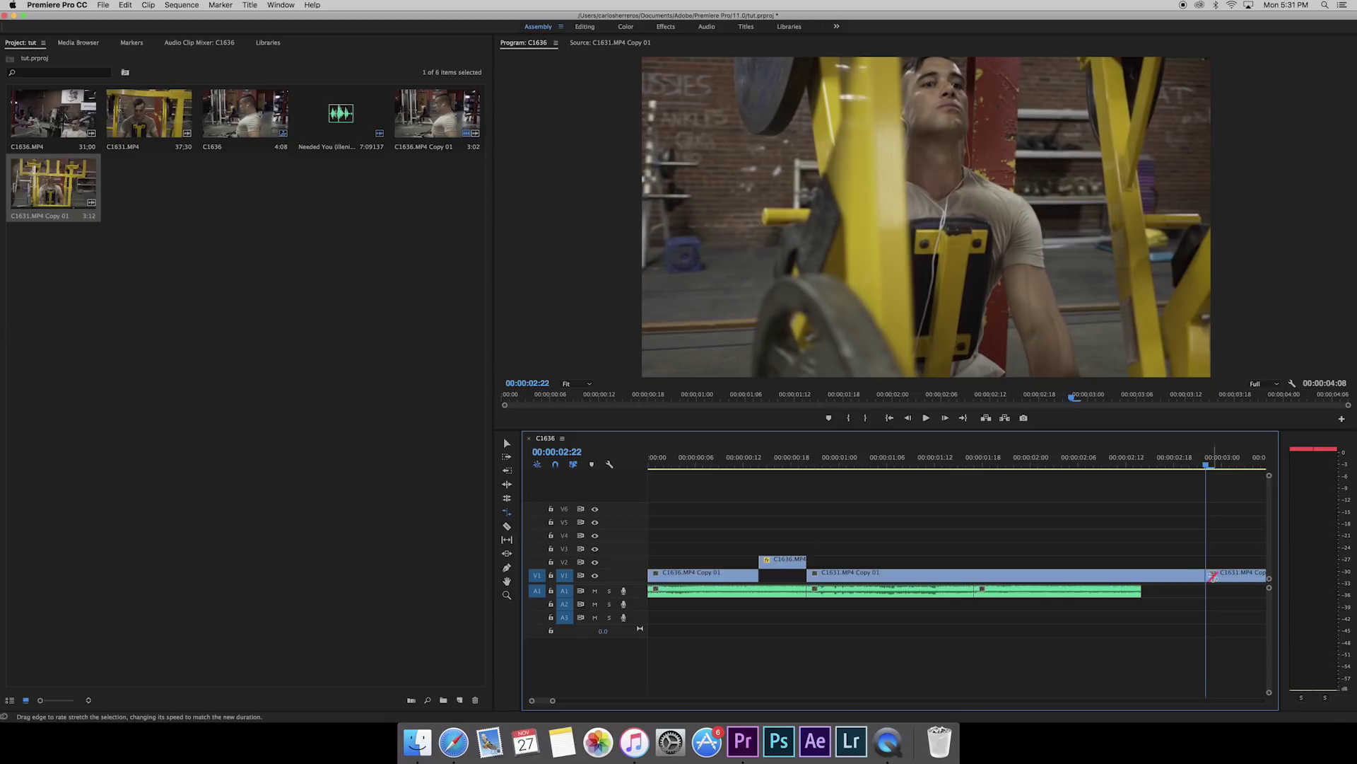
{"action": "left_click_drag", "start_coordinate": [1201, 571], "coordinate": [841, 574]}
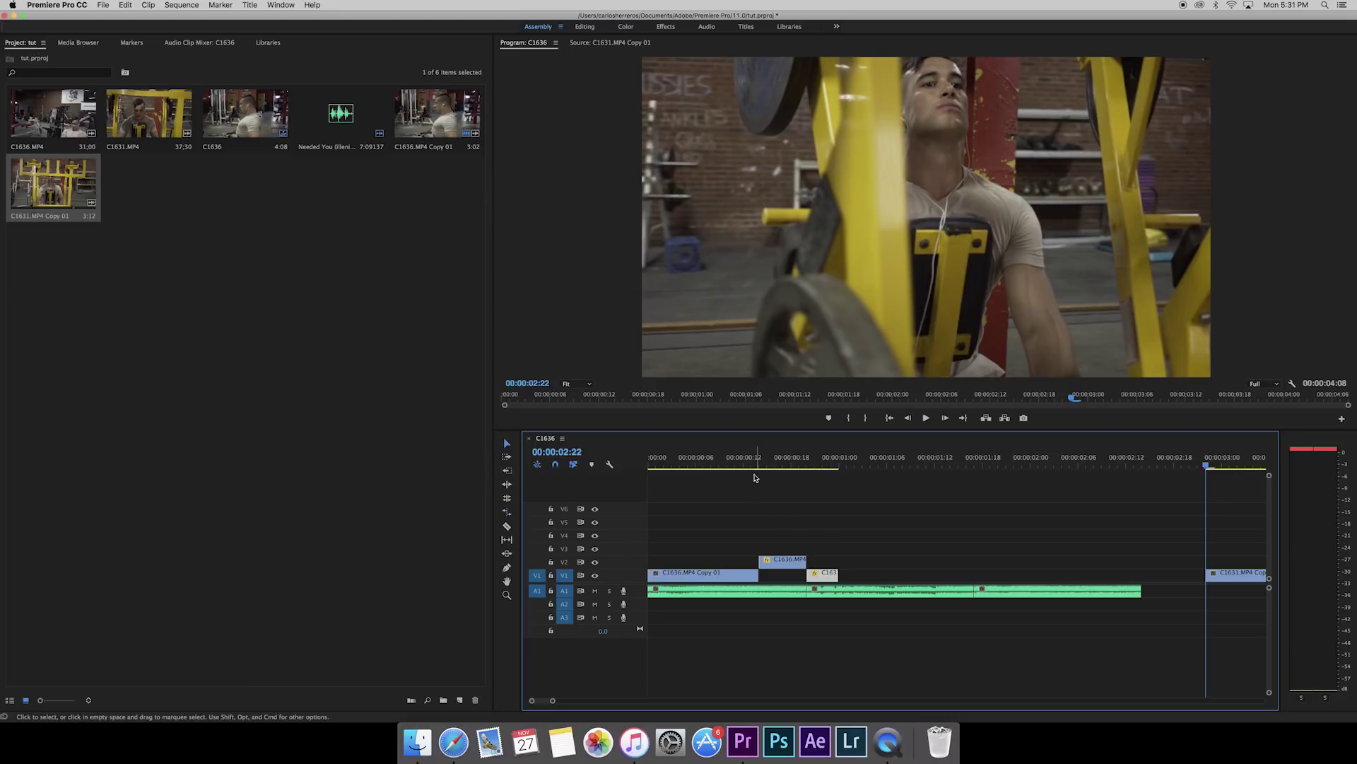
{"action": "left_click_drag", "start_coordinate": [791, 468], "coordinate": [811, 473]}
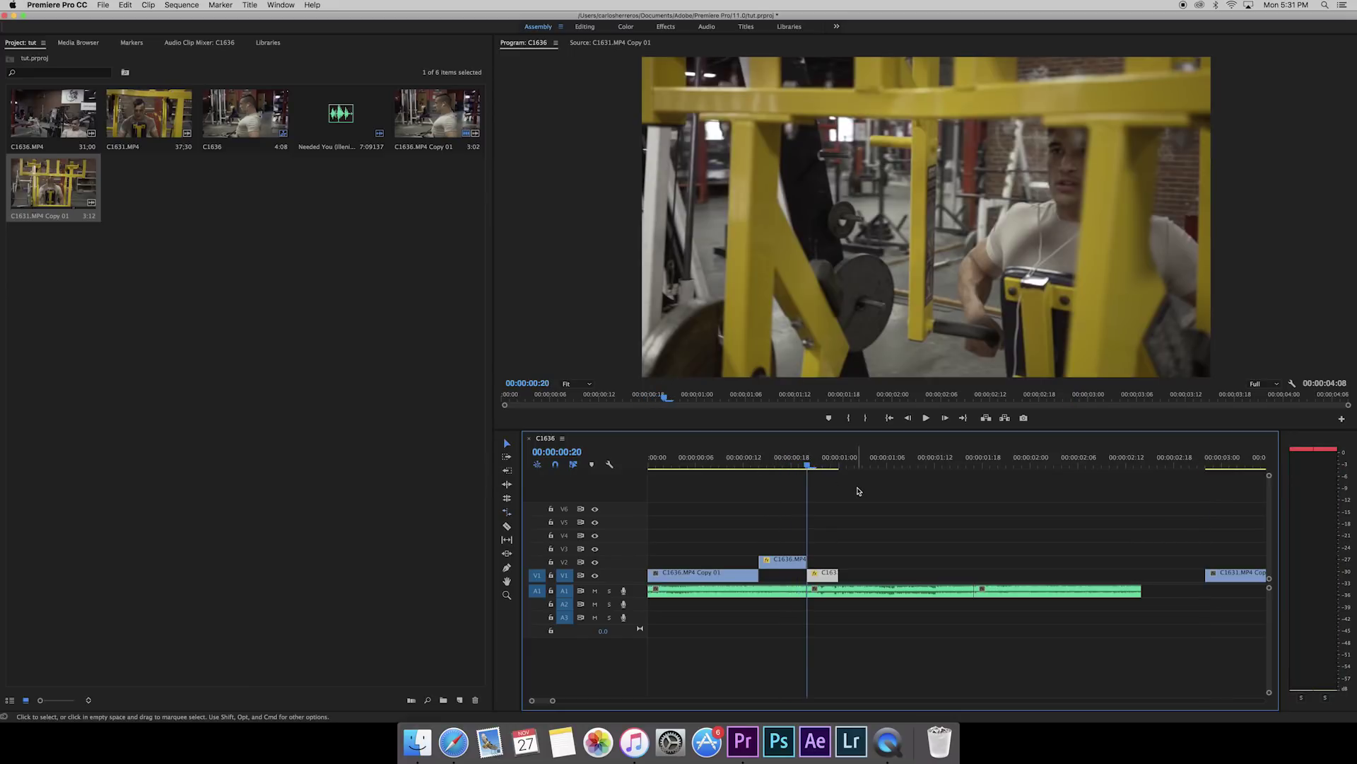
{"action": "key", "text": "space"}
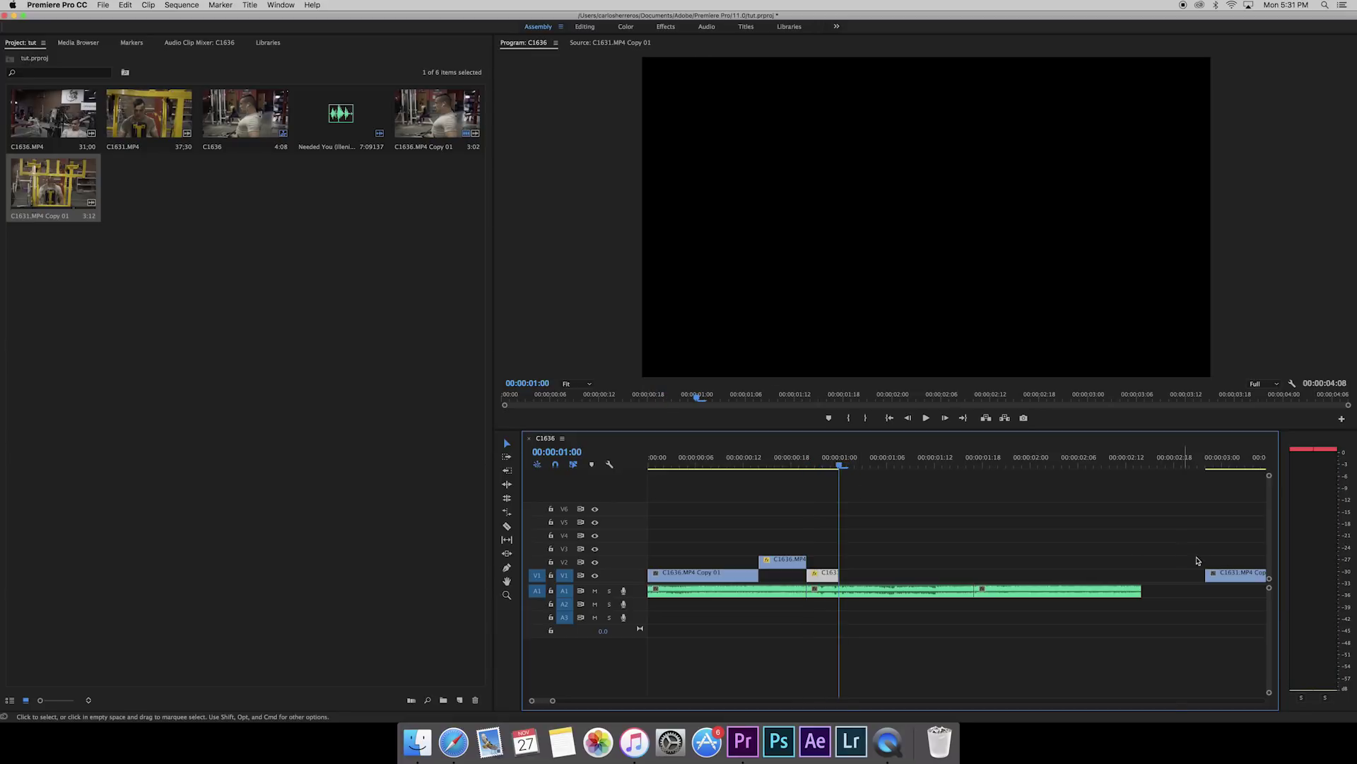
{"action": "left_click_drag", "start_coordinate": [1231, 577], "coordinate": [873, 565]}
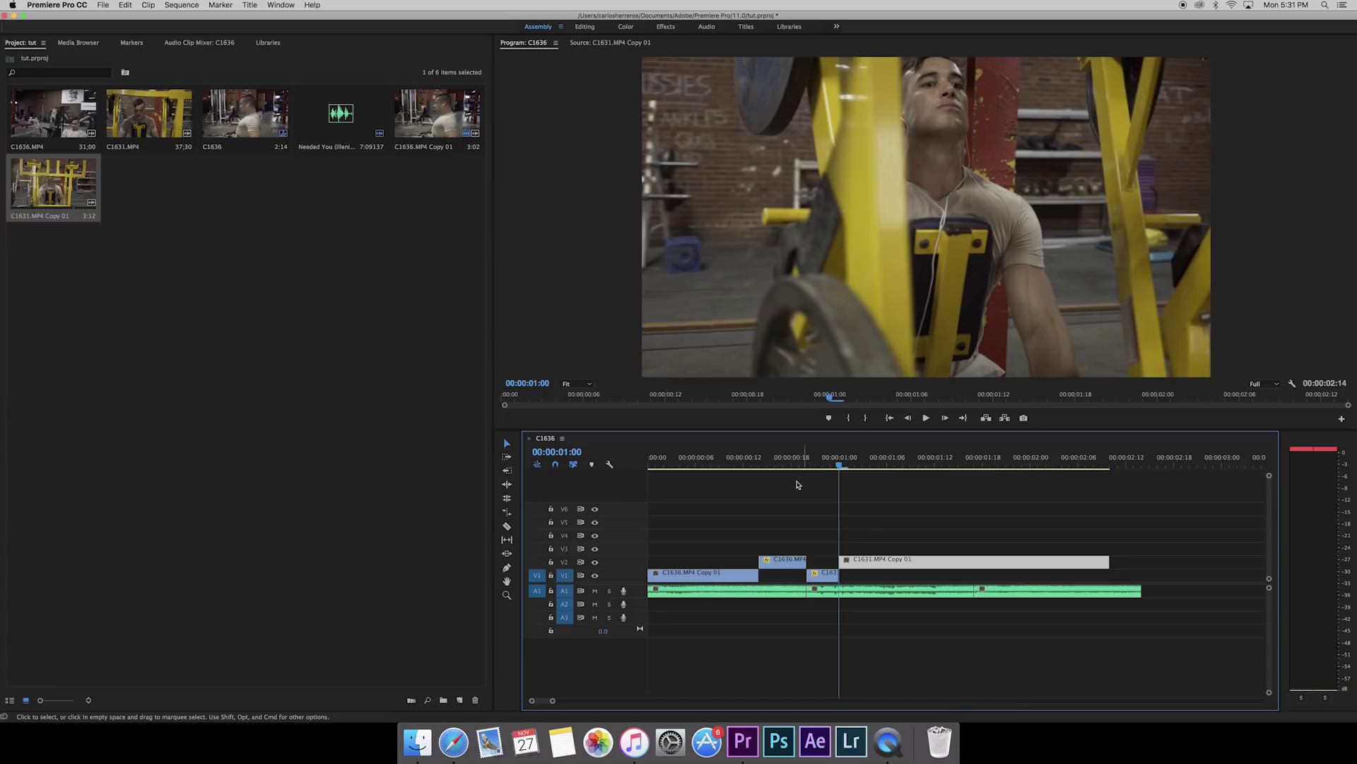
- Play the sequence repeatedly across the C1636 to C1631 transition and once from its start to check the speed ramp
{"action": "left_click_drag", "start_coordinate": [760, 458], "coordinate": [712, 462]}
{"action": "key", "text": "space"}
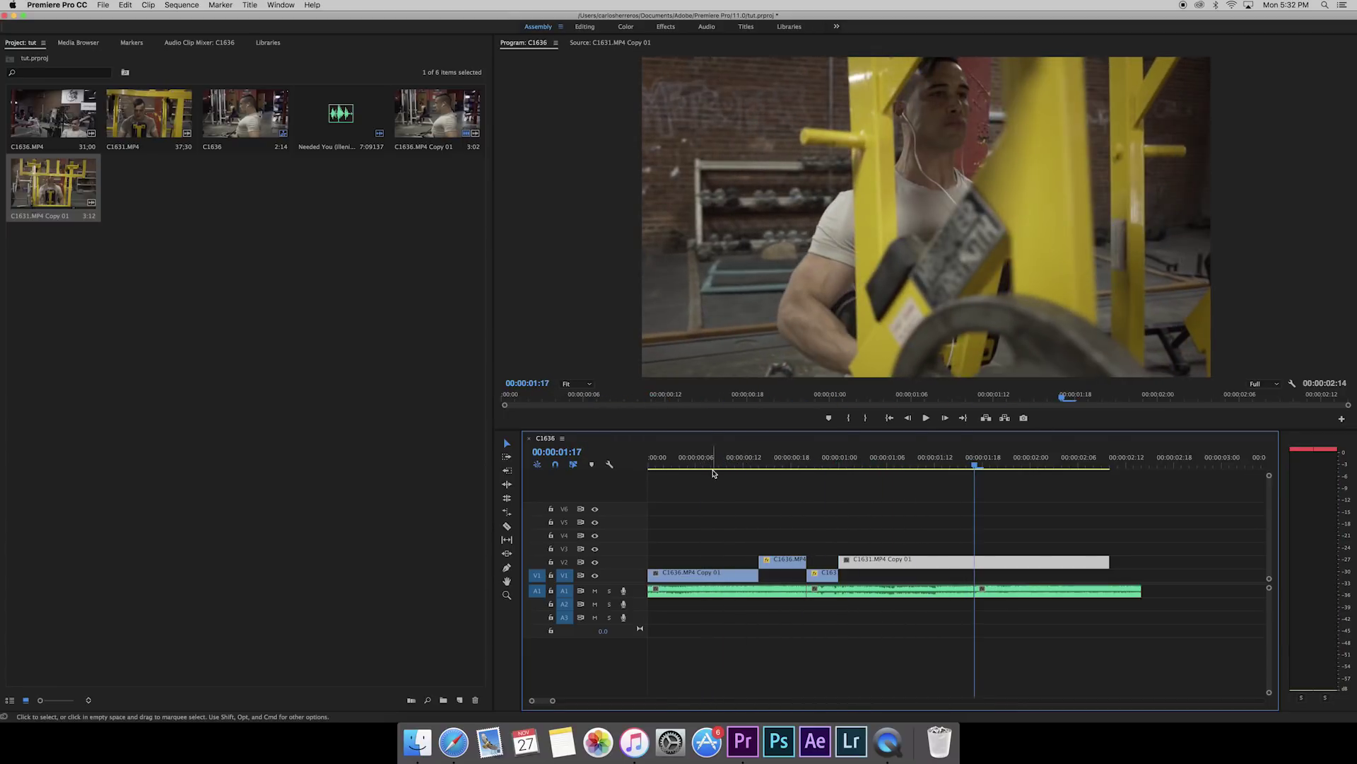
{"action": "left_click", "coordinate": [718, 459]}
{"action": "left_click", "coordinate": [719, 466]}
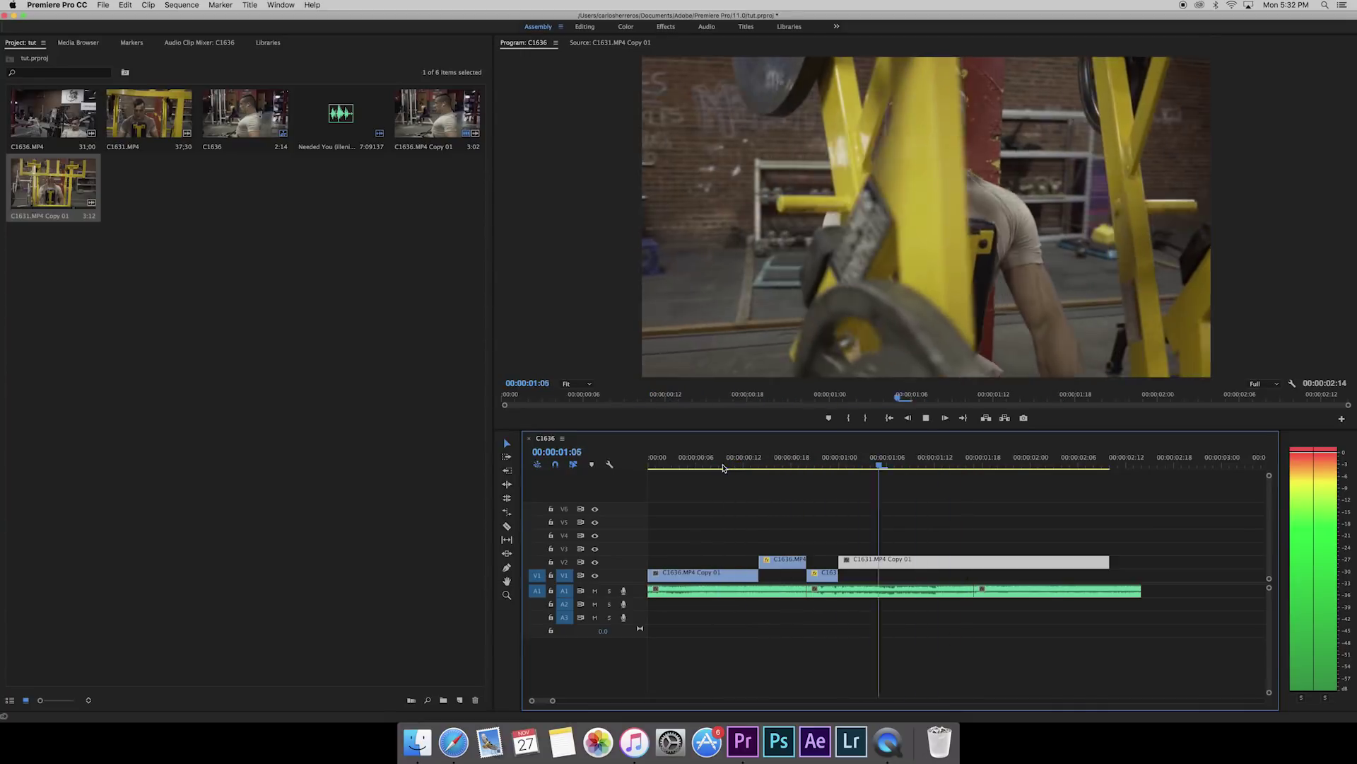
{"action": "key", "text": "space"}
{"action": "left_click", "coordinate": [734, 467]}
{"action": "left_click_drag", "start_coordinate": [734, 468], "coordinate": [991, 482]}
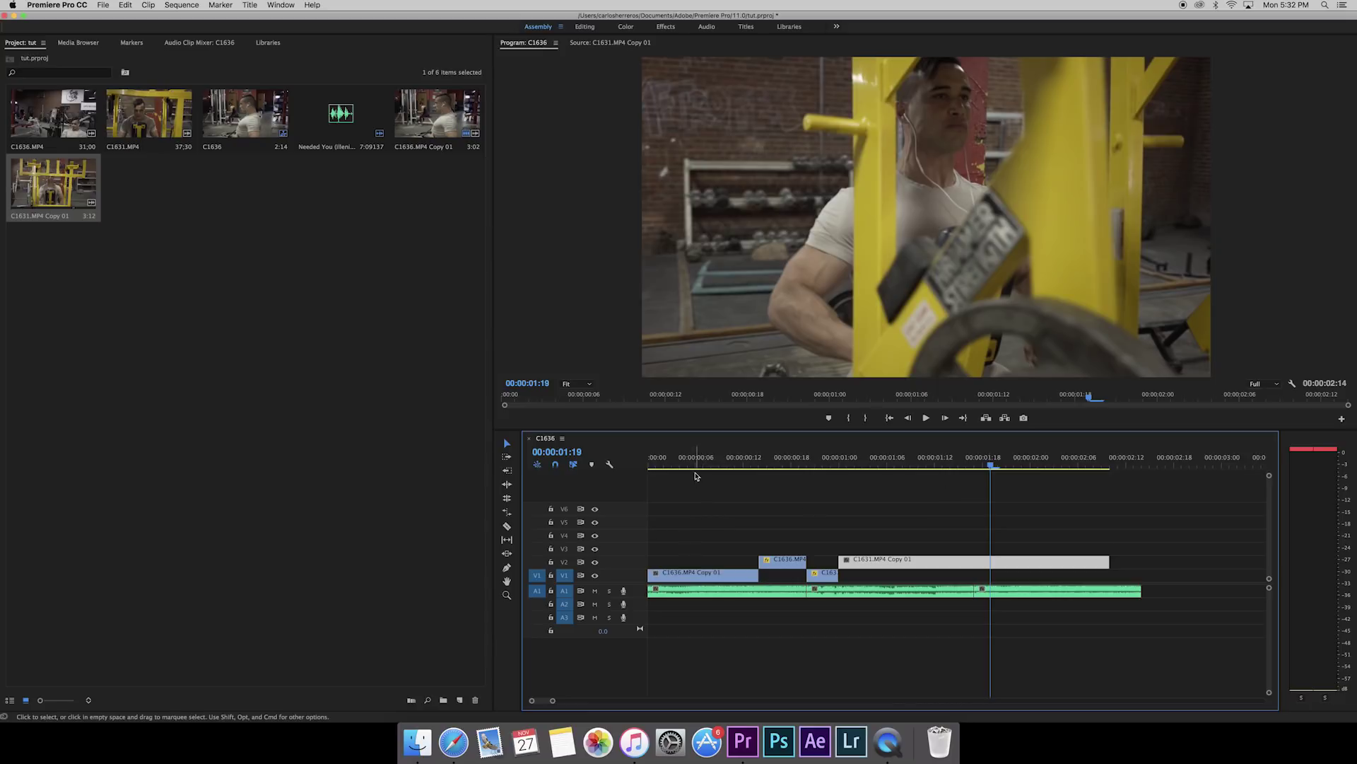
{"action": "key", "text": "Home"}
{"action": "key", "text": "space"}
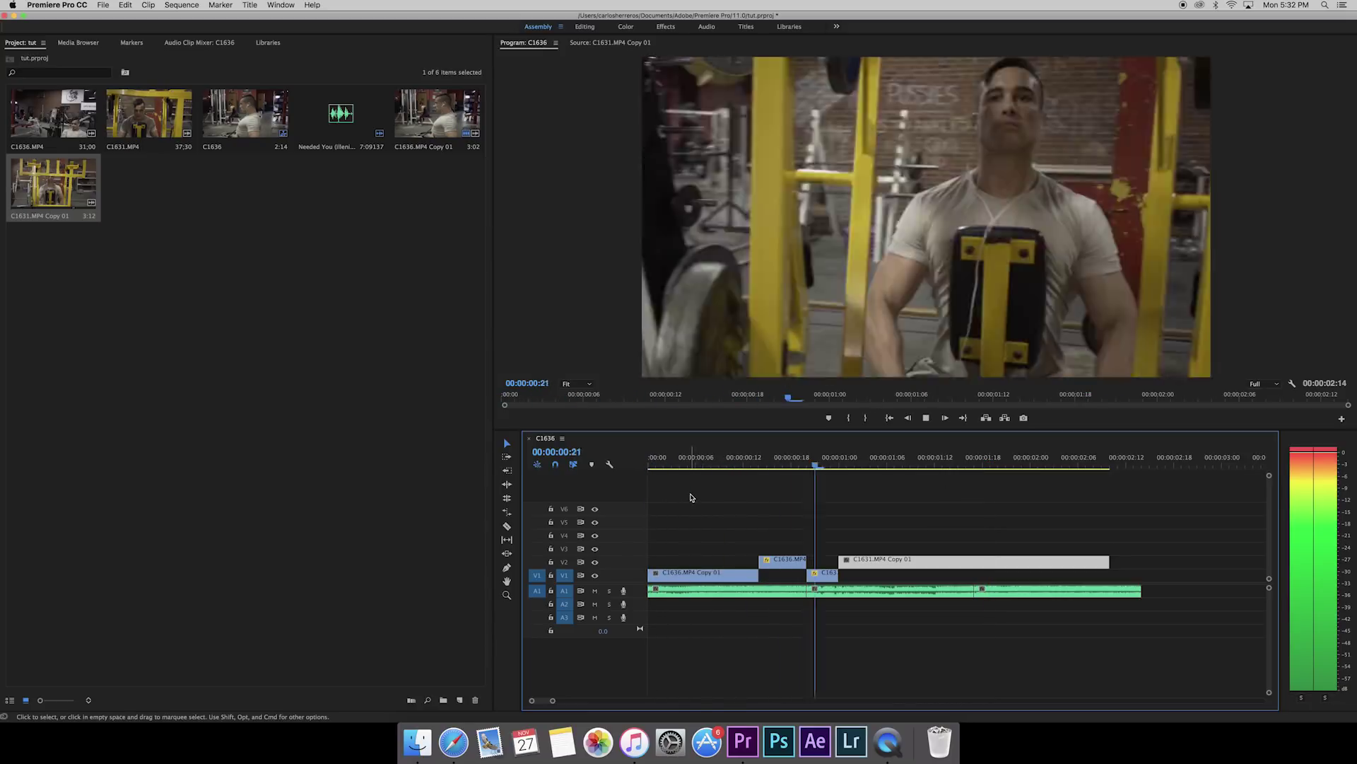
{"action": "key", "text": "space"}
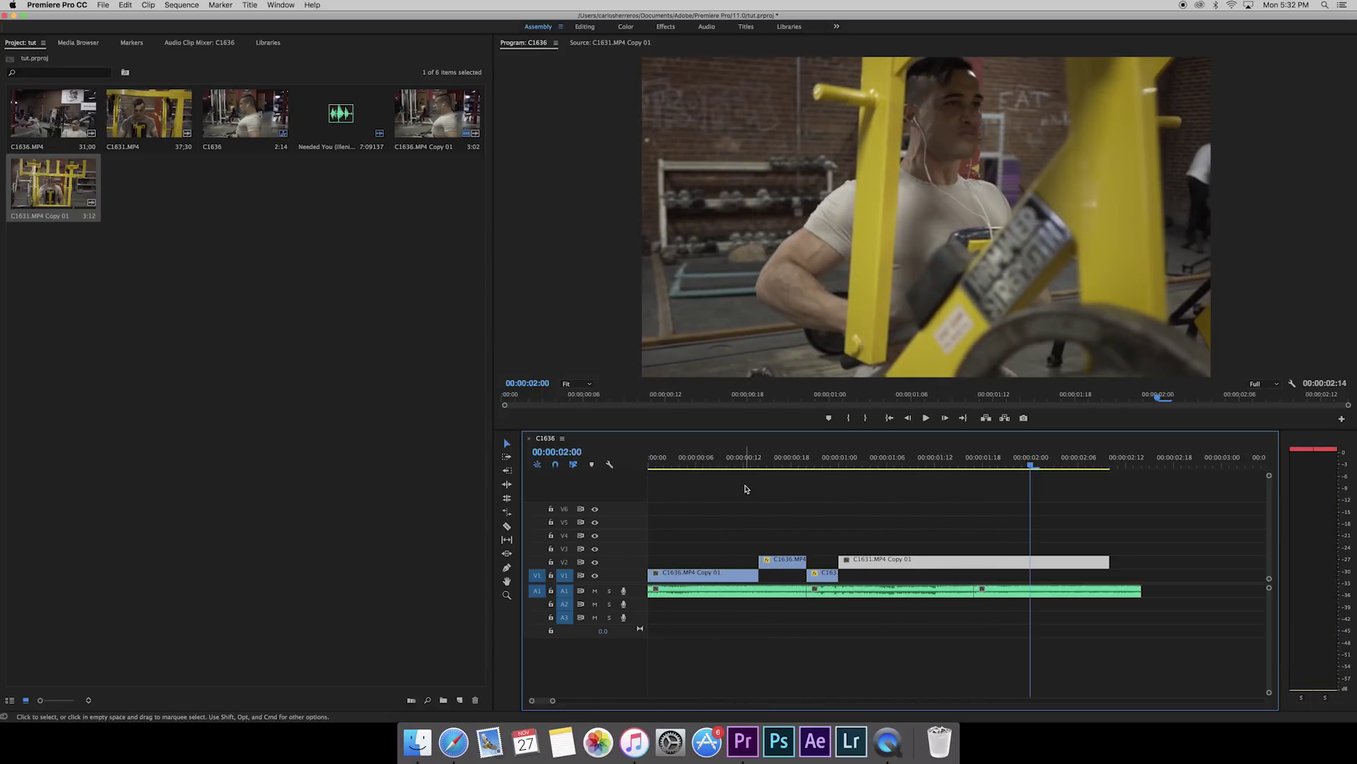
- Search the effects for "blur" and apply Directional Blur to the two short sped-up clips at the transition
{"action": "left_click", "coordinate": [774, 470]}
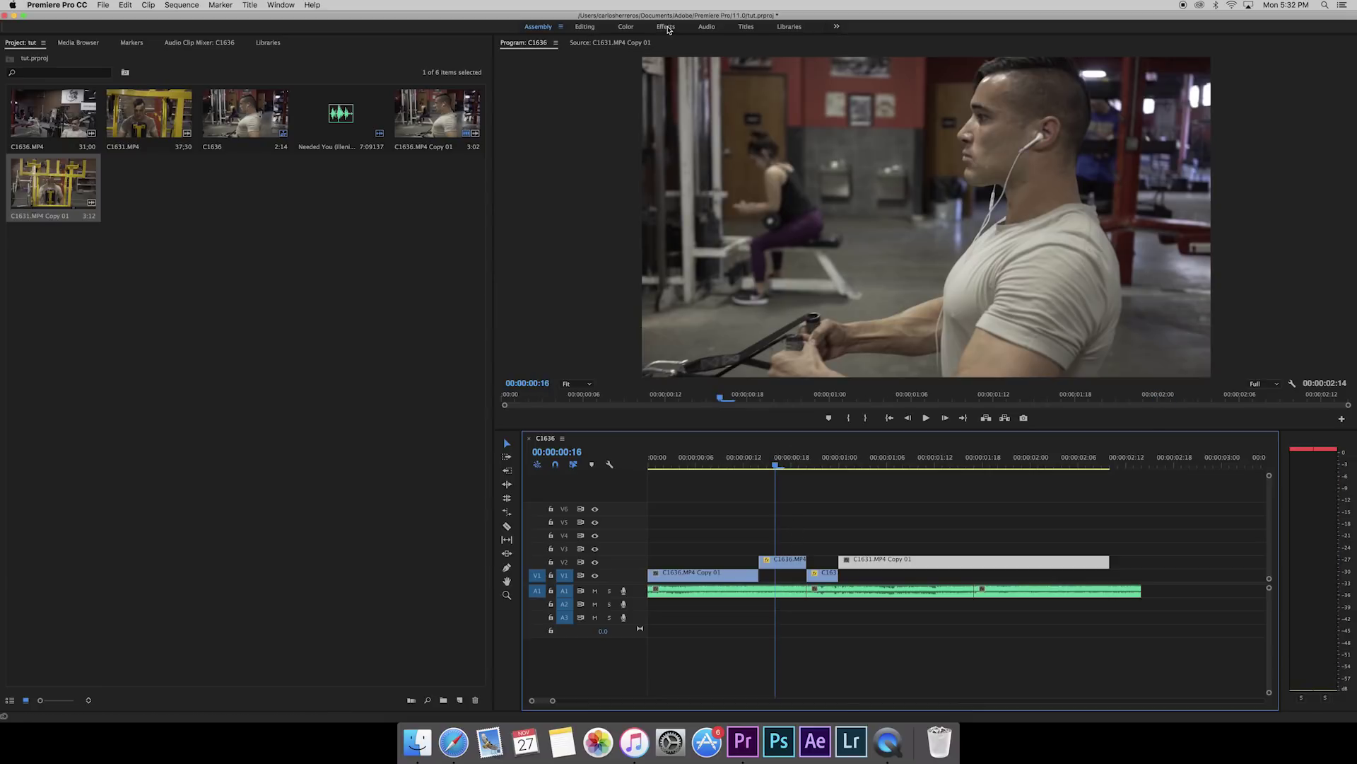
{"action": "left_click", "coordinate": [667, 28]}
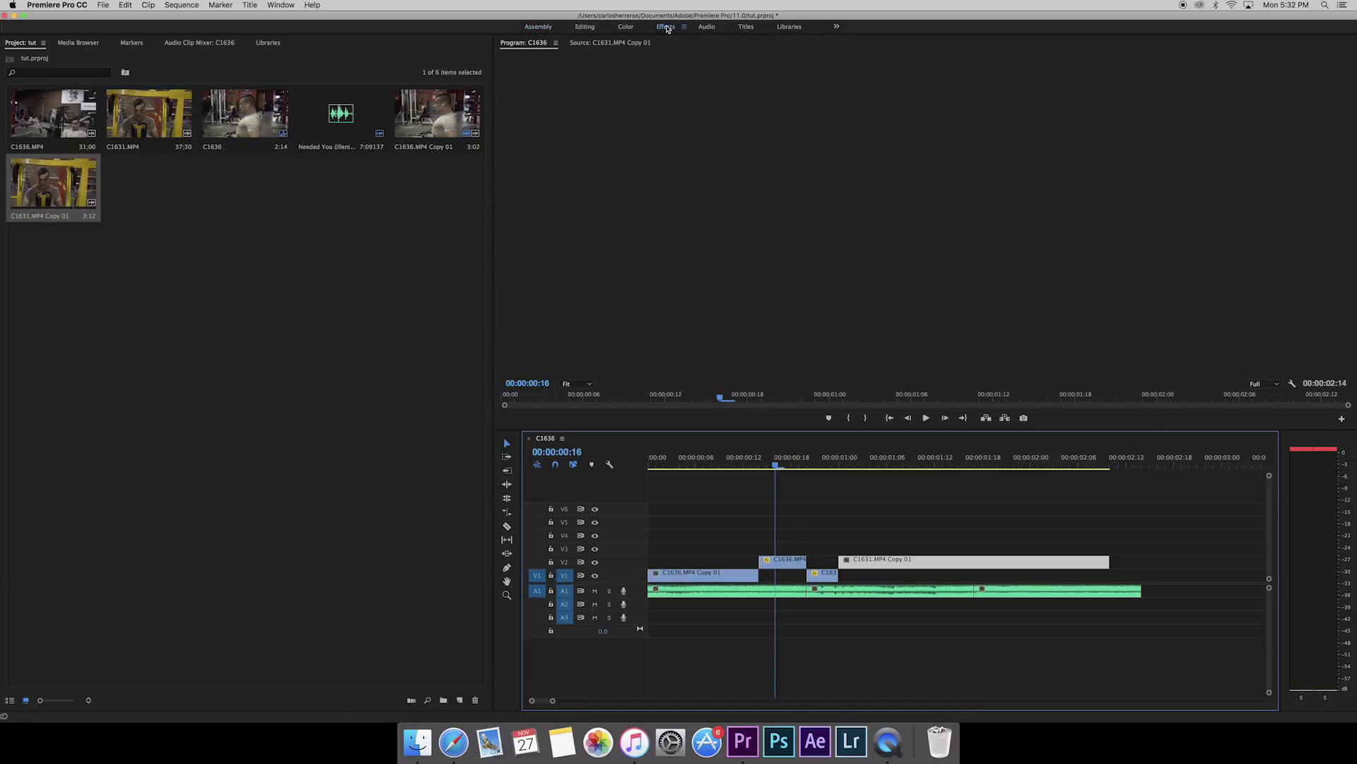
{"action": "left_click", "coordinate": [1137, 58]}
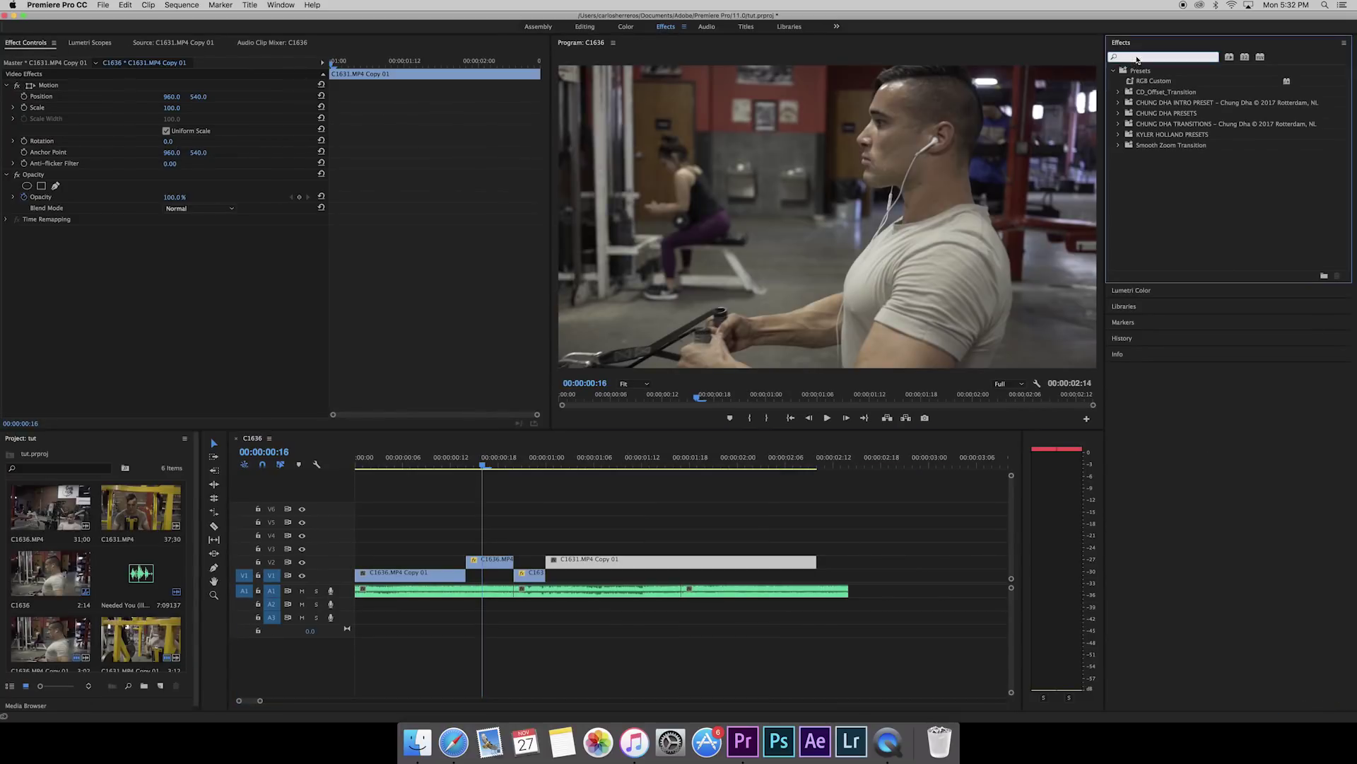
{"action": "type", "text": "blur"}
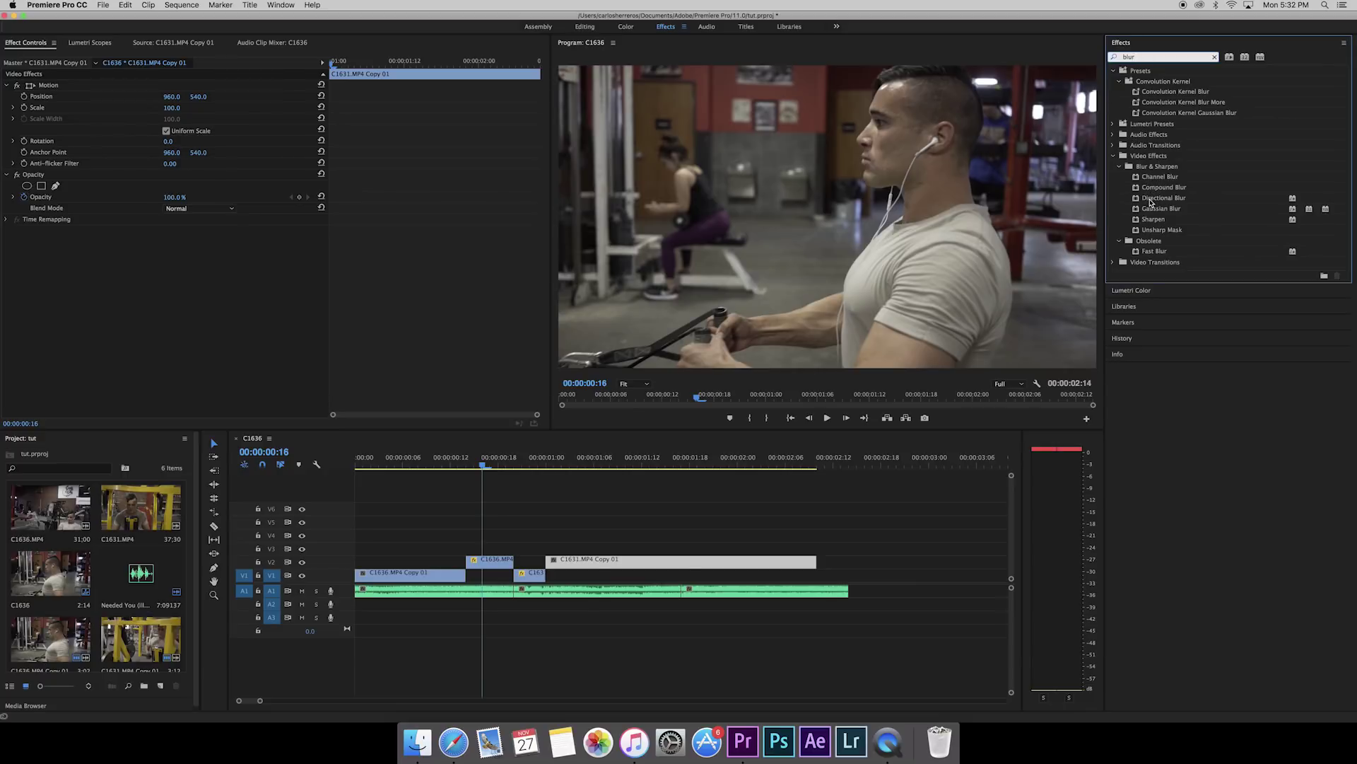
{"action": "left_click", "coordinate": [1154, 201]}
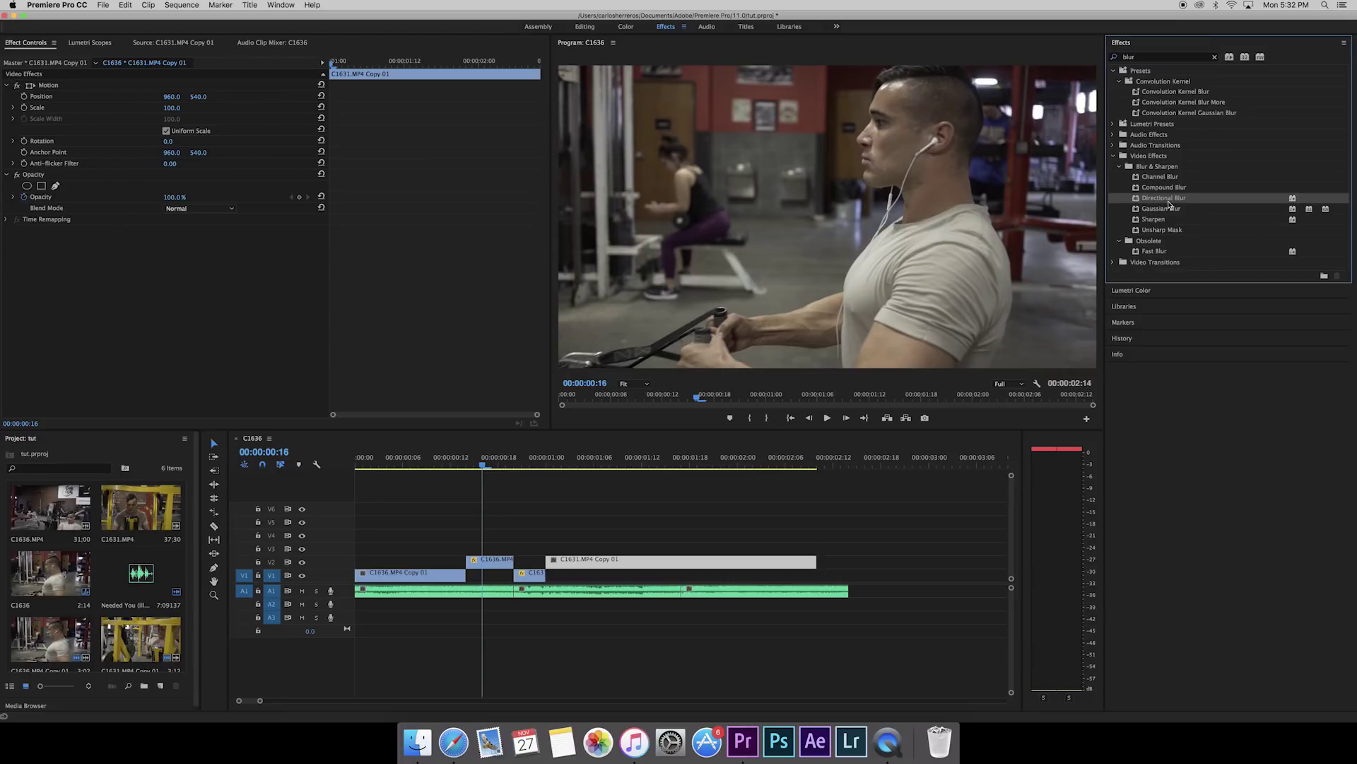
{"action": "left_click_drag", "start_coordinate": [1158, 201], "coordinate": [490, 554]}
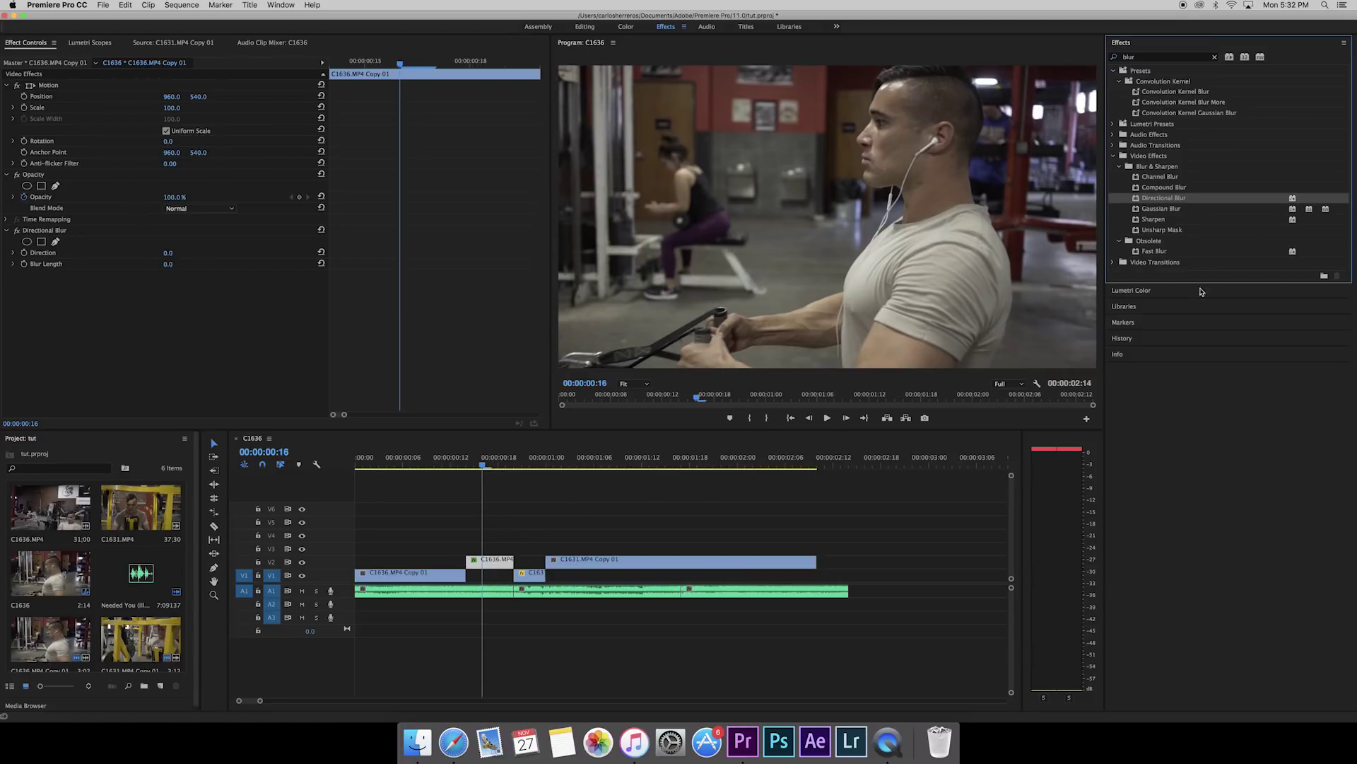
{"action": "left_click_drag", "start_coordinate": [1161, 201], "coordinate": [530, 576]}
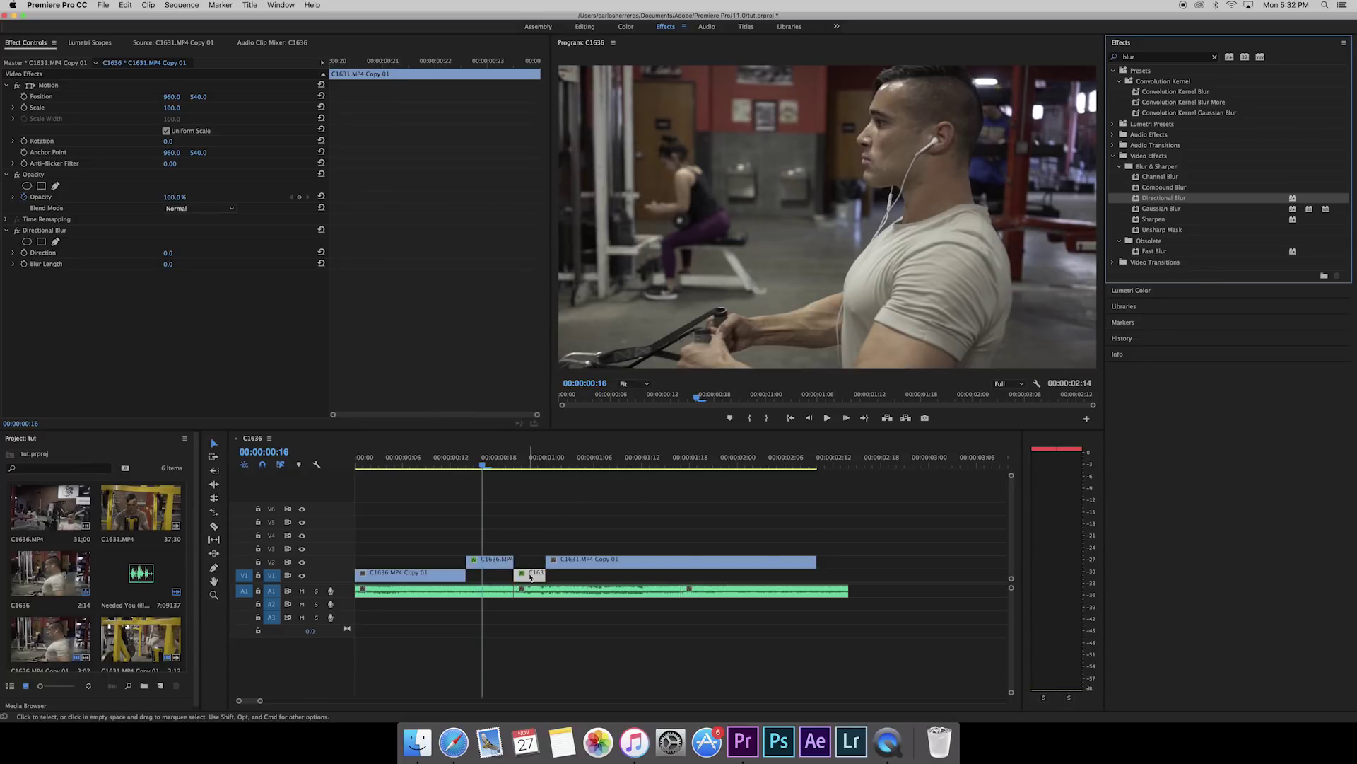
- Set the Directional Blur on the sped-up C1636 clip to a blur length of 9 and a direction of 70°
{"action": "left_click", "coordinate": [495, 565]}
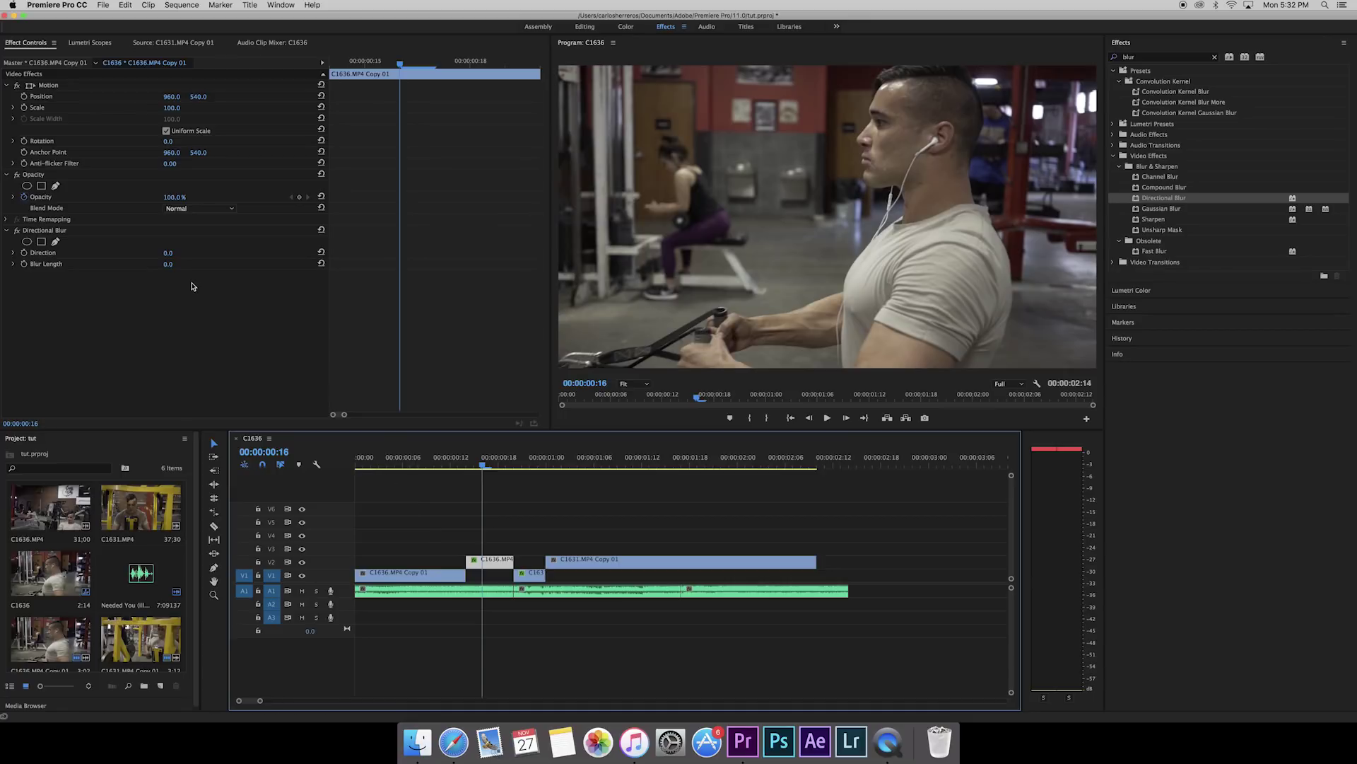
{"action": "left_click", "coordinate": [168, 264]}
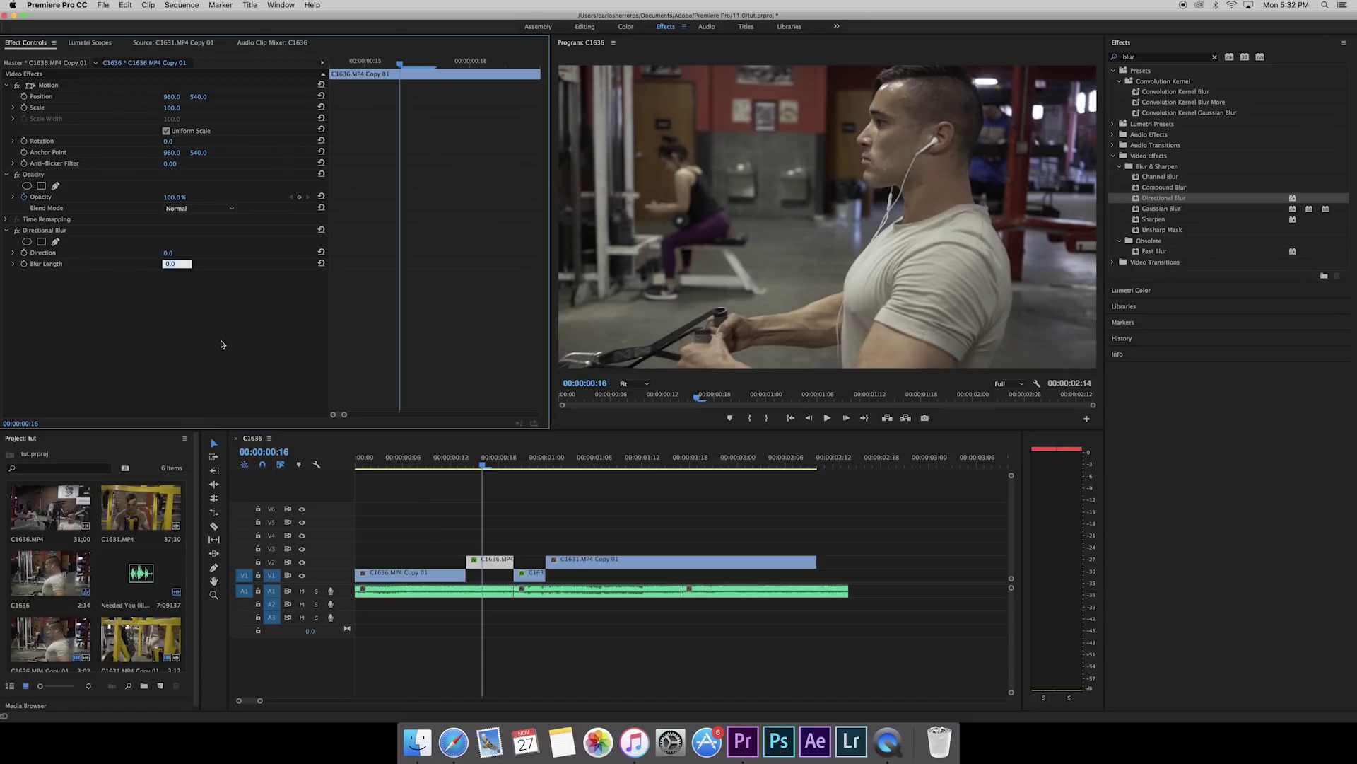
{"action": "type", "text": "9"}
{"action": "key", "text": "Return"}
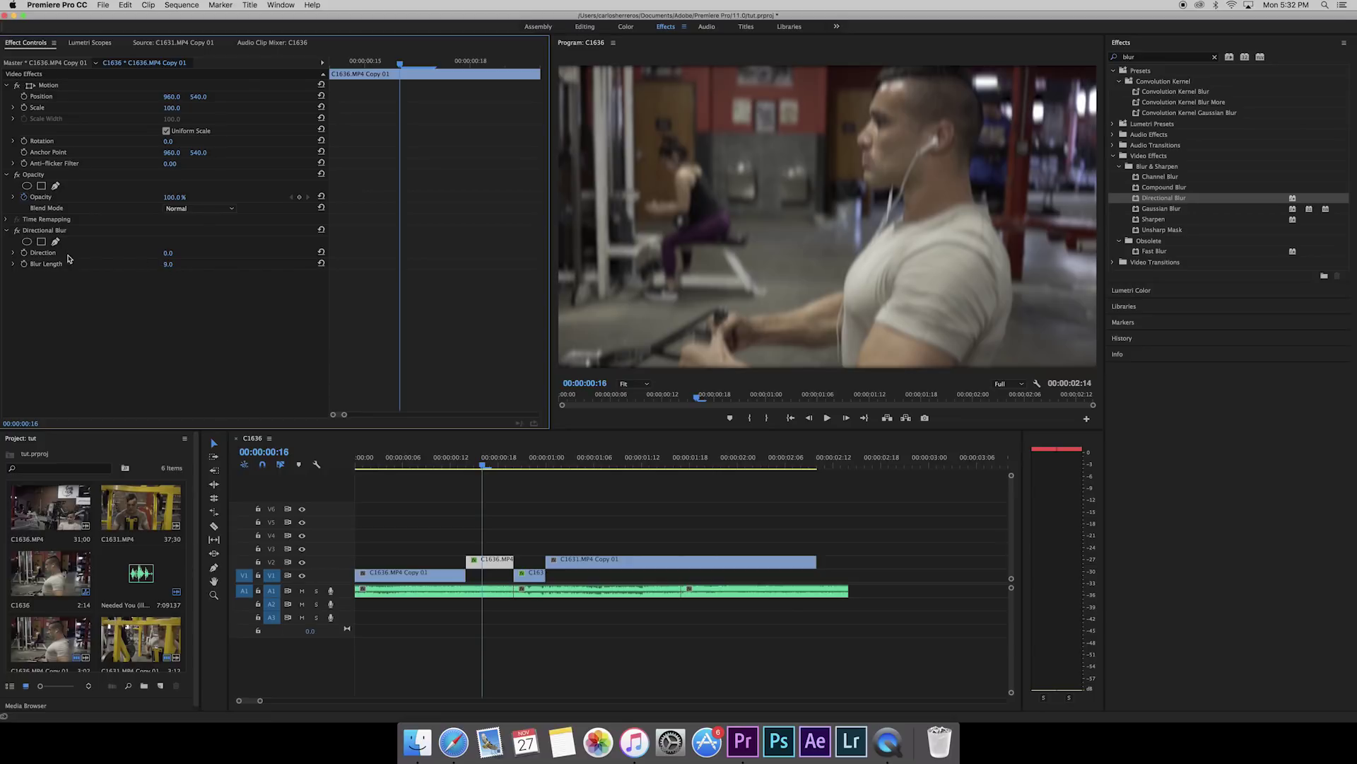
{"action": "left_click", "coordinate": [180, 253]}
{"action": "type", "text": "70"}
{"action": "key", "text": "Return"}
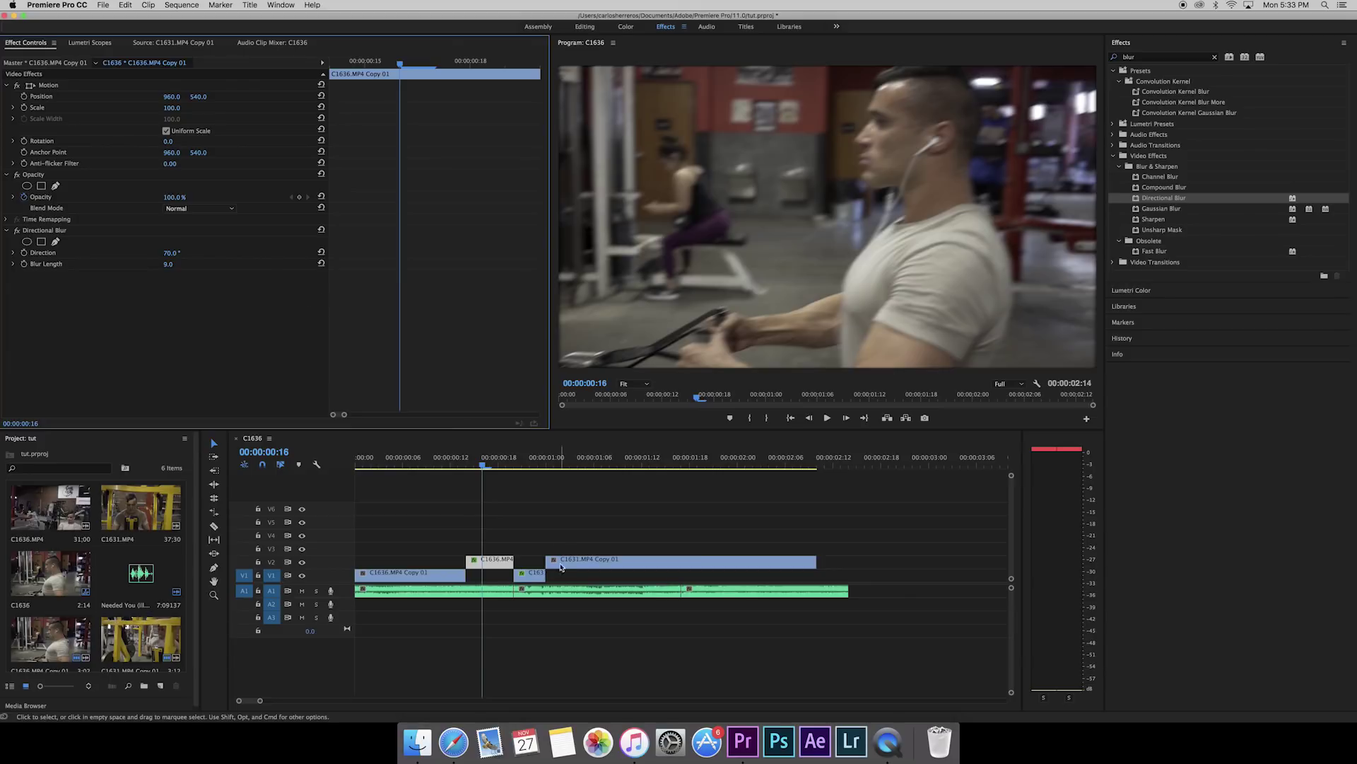
- Set the Directional Blur on the sped-up C1631 clip to a blur length of 9 and a direction of 70°
{"action": "left_click", "coordinate": [523, 461]}
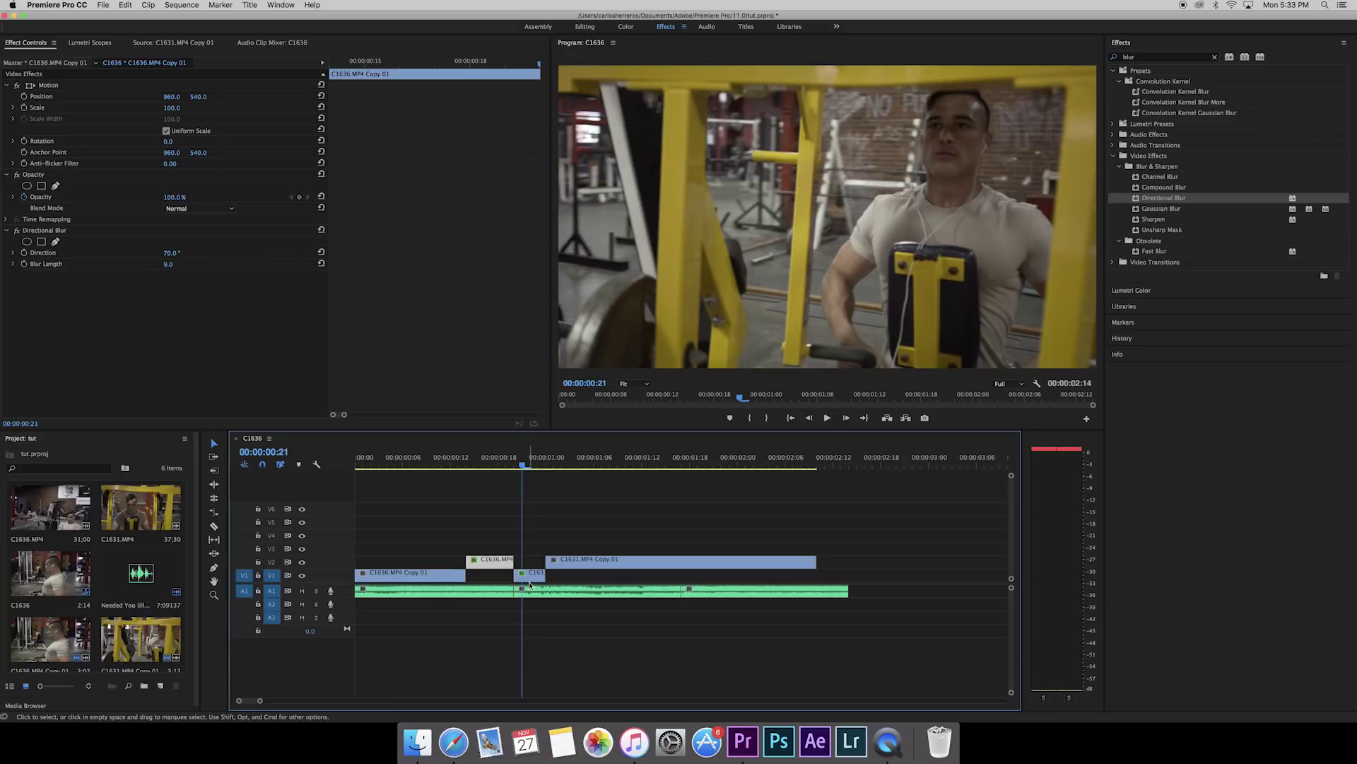
{"action": "left_click", "coordinate": [532, 576]}
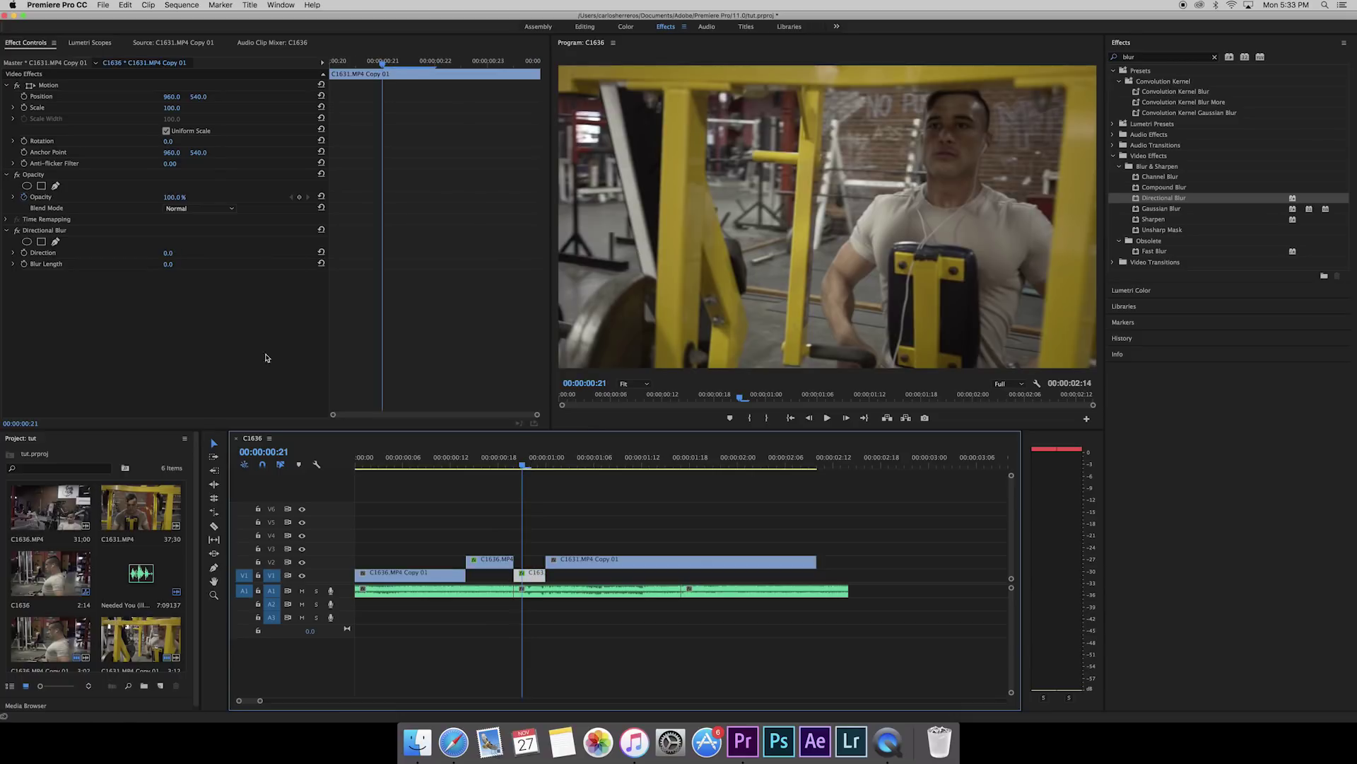
{"action": "left_click", "coordinate": [168, 265]}
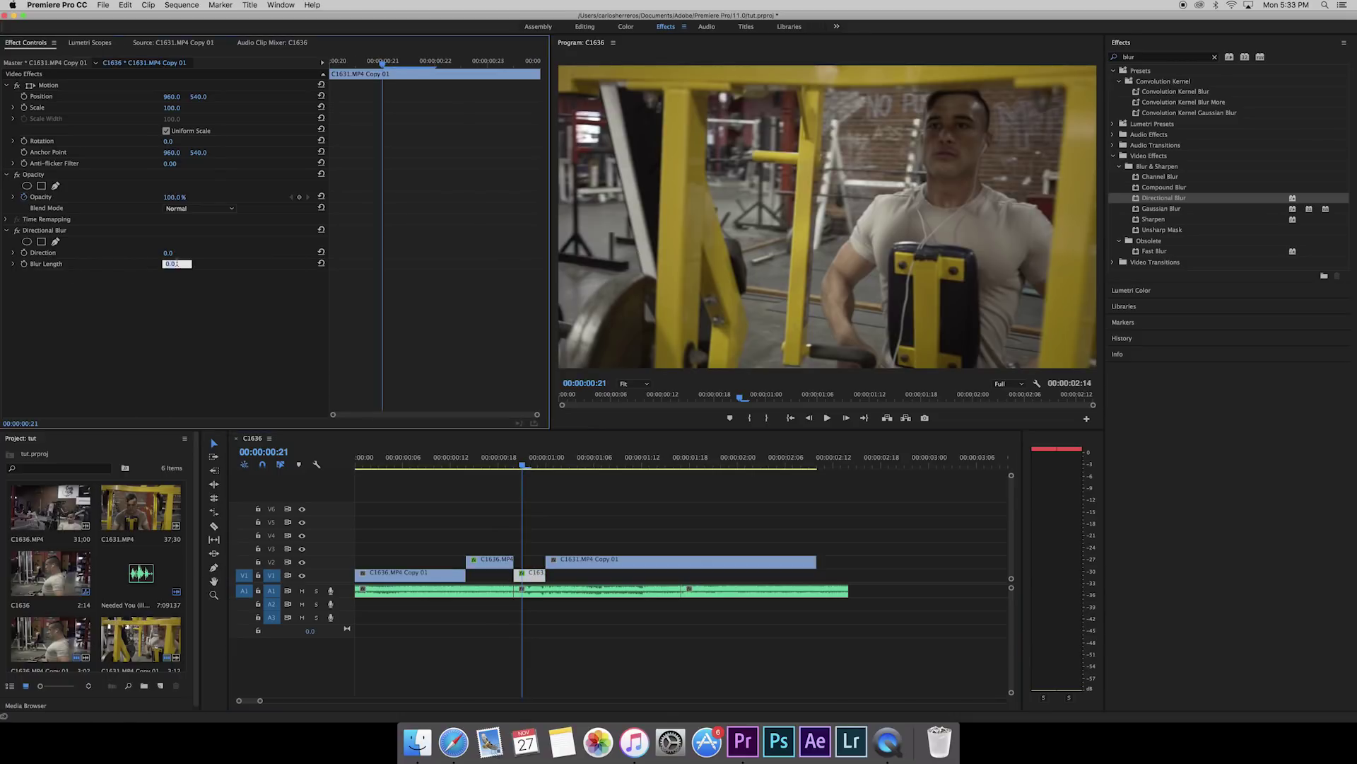
{"action": "type", "text": "0"}
{"action": "key", "text": "Return"}
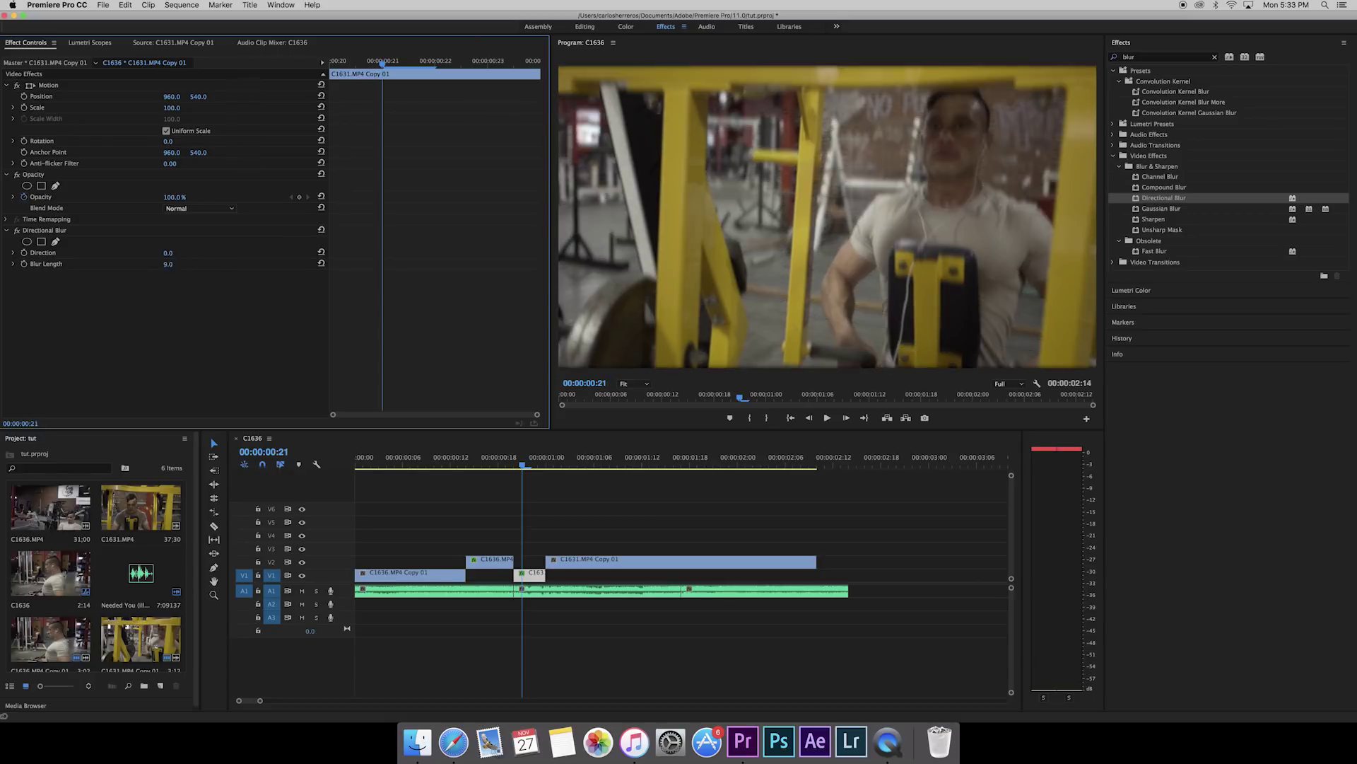
{"action": "left_click", "coordinate": [180, 252]}
{"action": "type", "text": "70"}
{"action": "key", "text": "Return"}
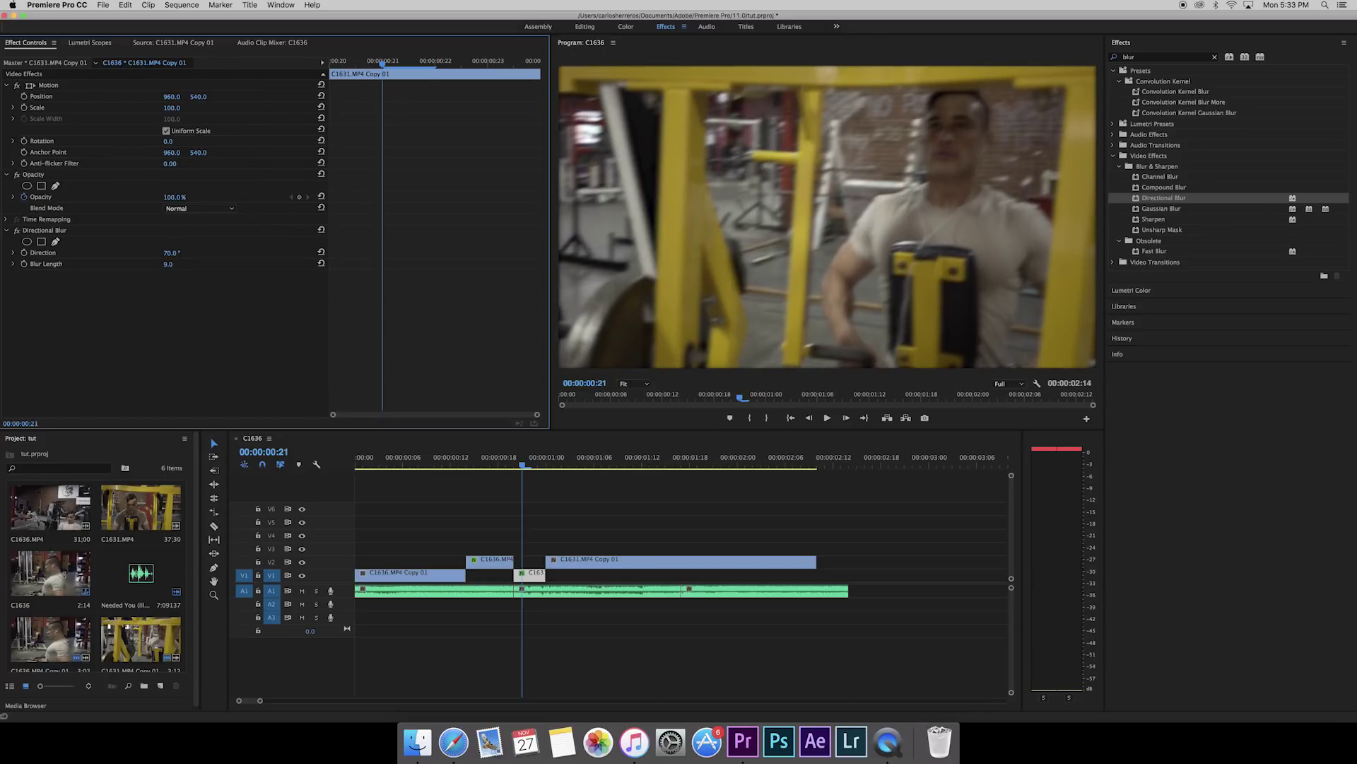
- Return to the Assembly workspace and play the sequence from its start to check the blurred transition
{"action": "left_click", "coordinate": [539, 27]}
{"action": "left_click", "coordinate": [741, 489]}
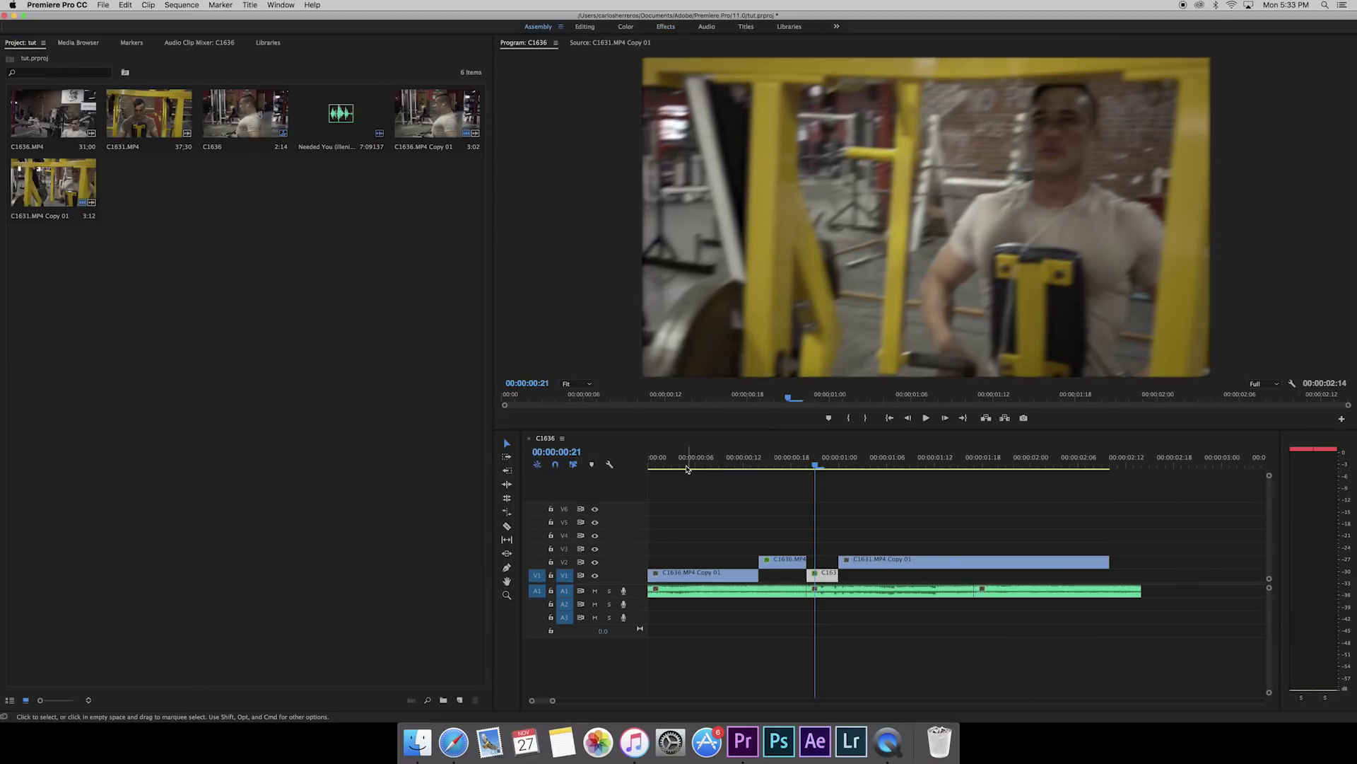
{"action": "key", "text": "Home"}
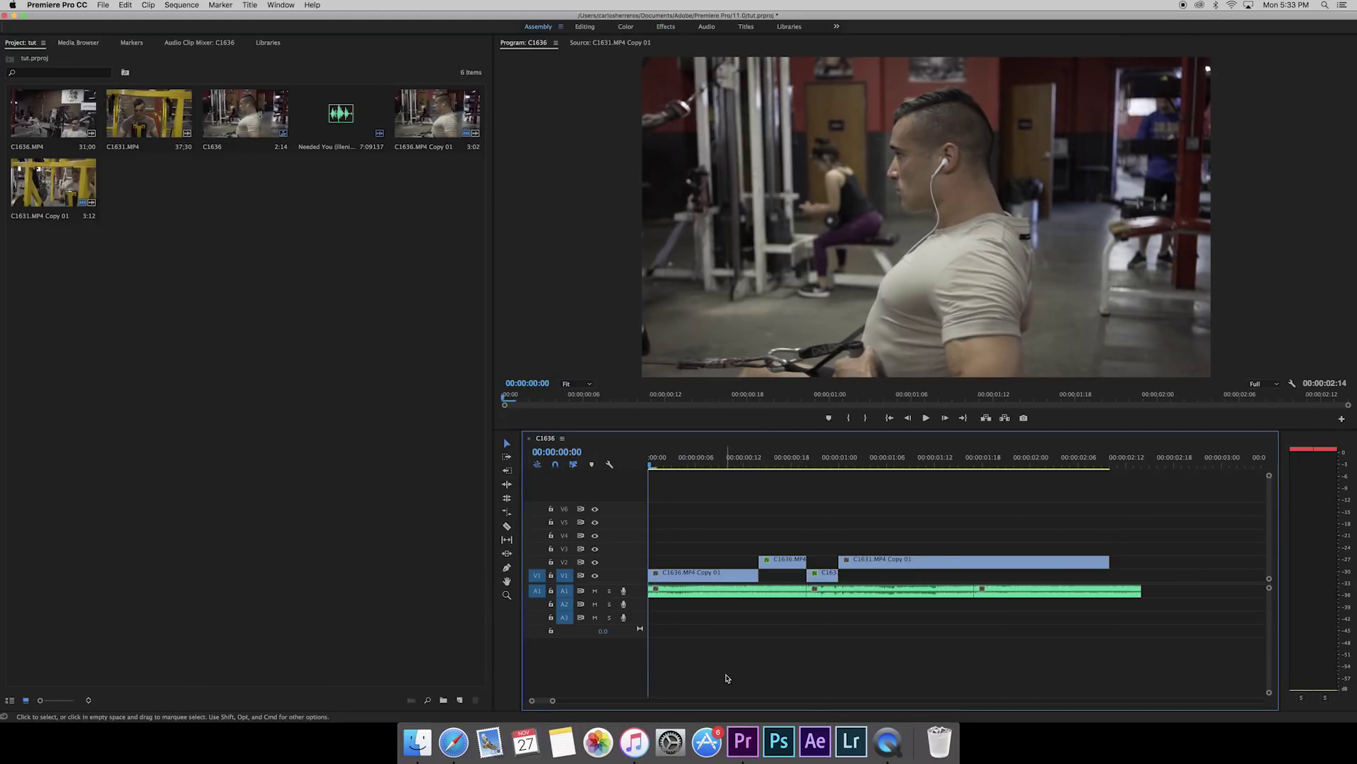
{"action": "key", "text": "space"}
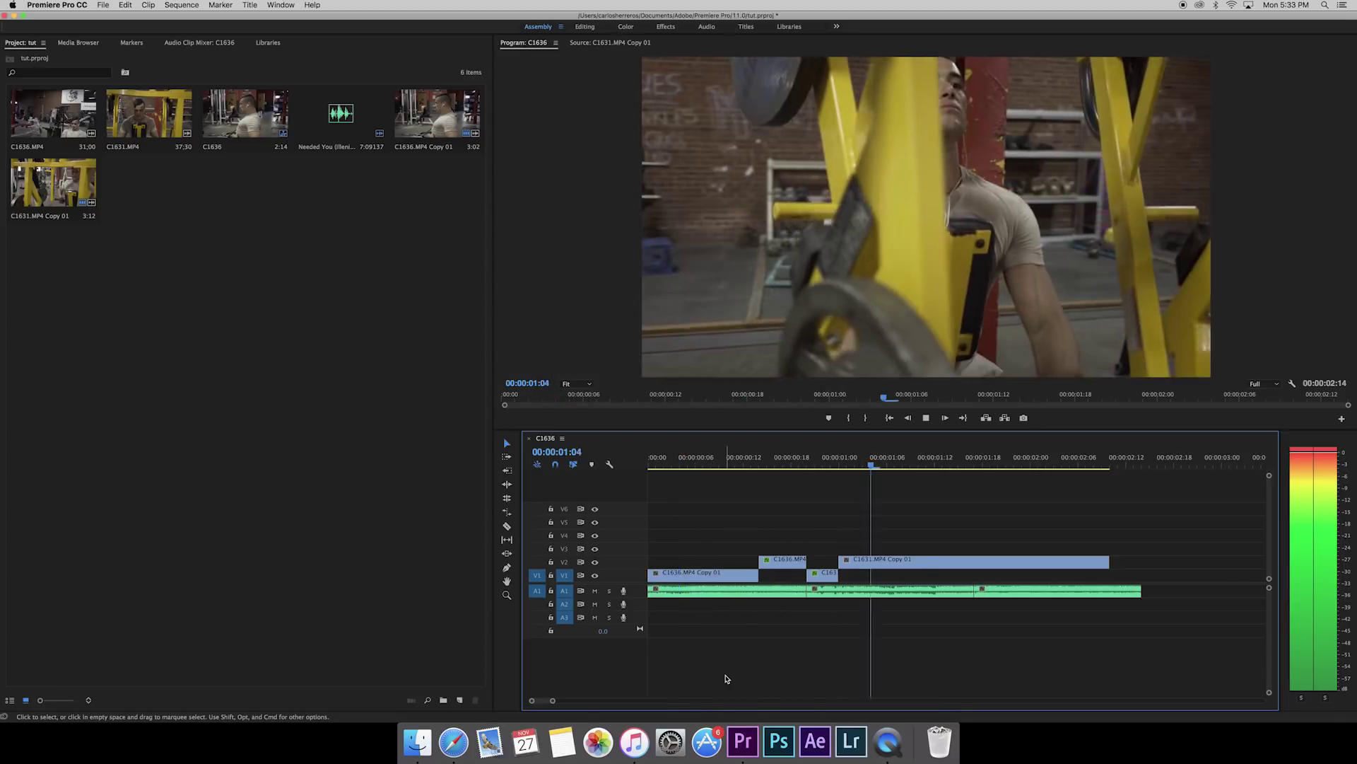
{"action": "key", "text": "space"}
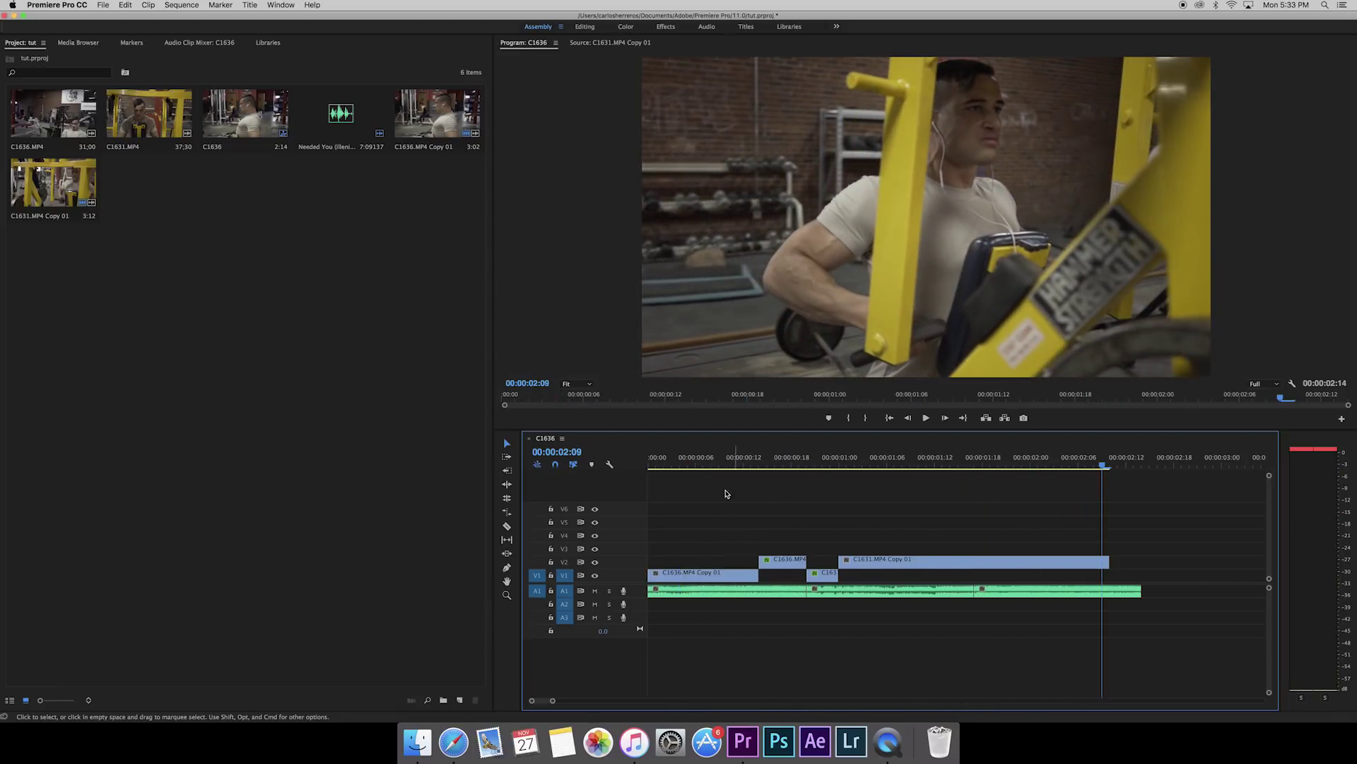
- Replay the sequence several times from within the first C1636 clip to review the blurred, sped-up transition against the music
{"action": "left_click", "coordinate": [697, 467]}
{"action": "key", "text": "space"}
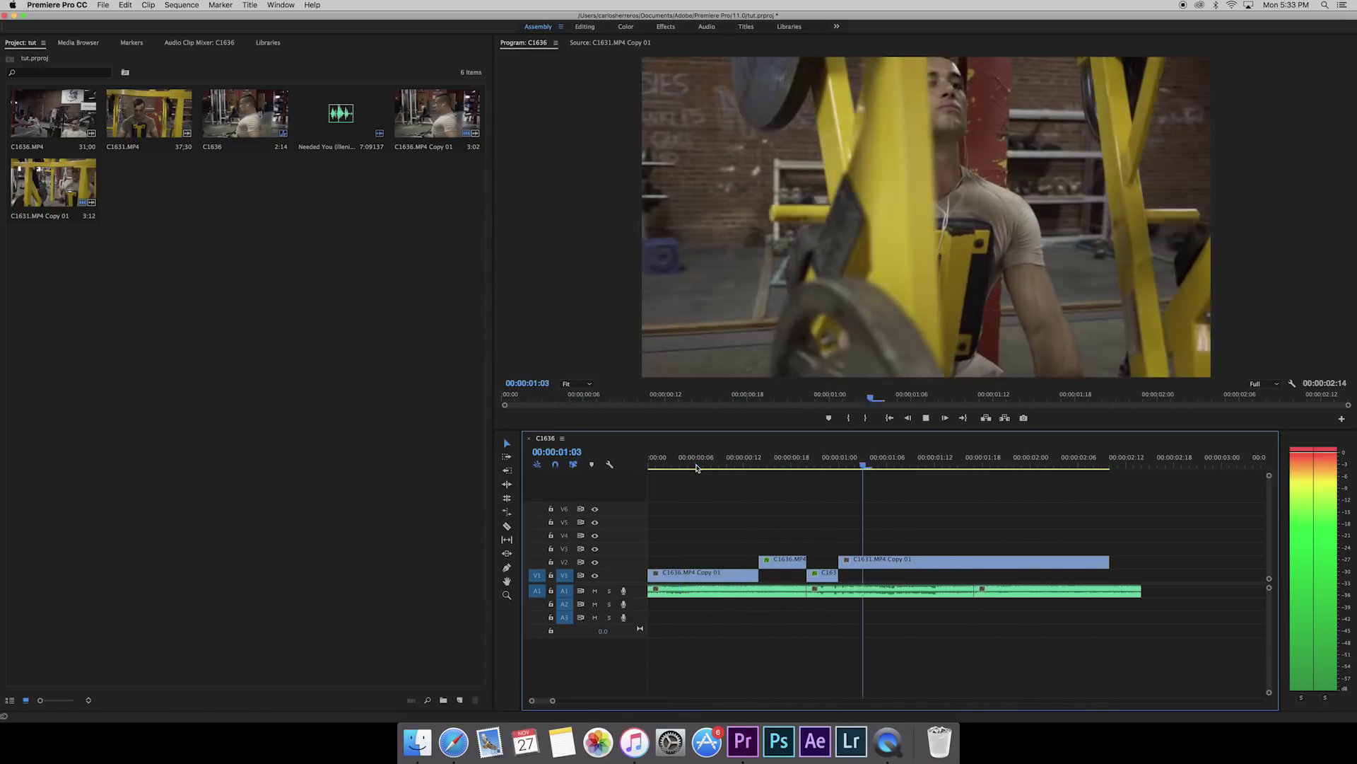
{"action": "key", "text": "space"}
{"action": "left_click", "coordinate": [717, 465]}
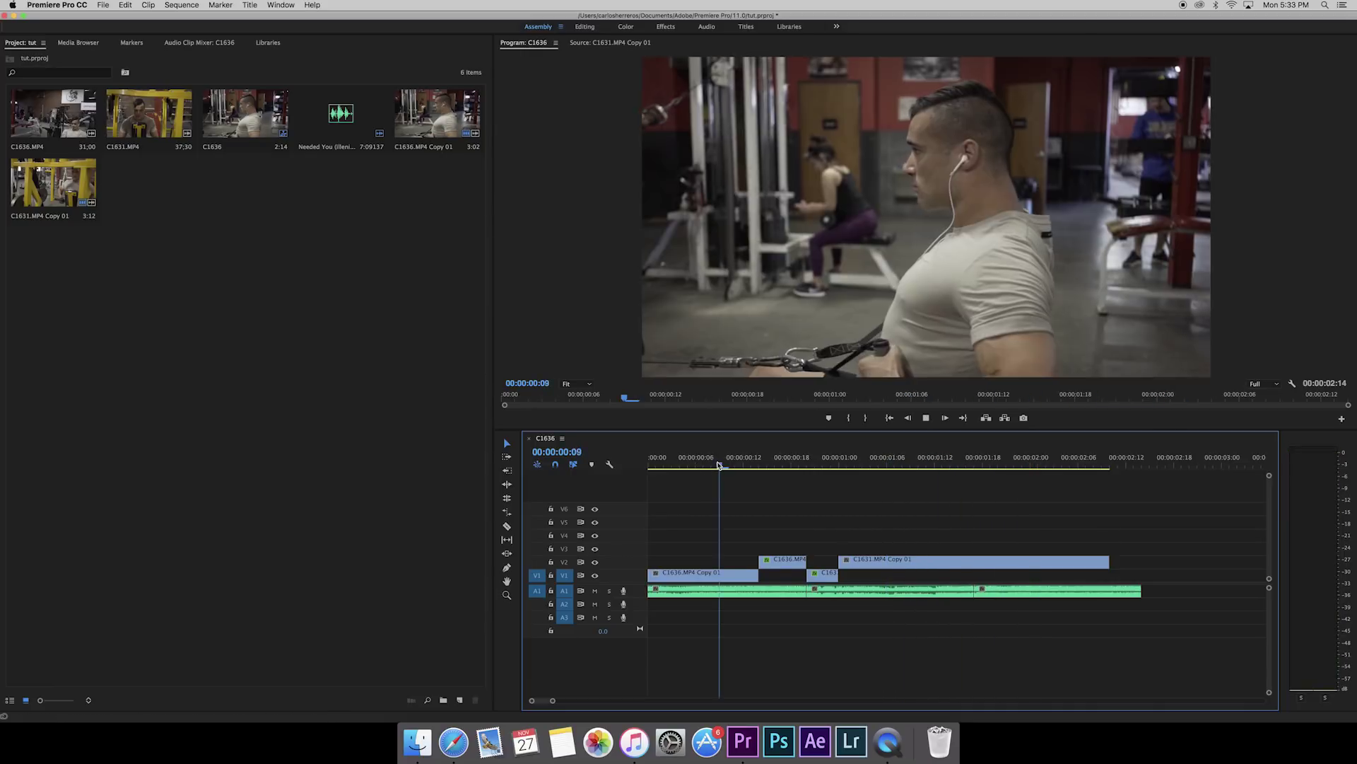
{"action": "key", "text": "space"}
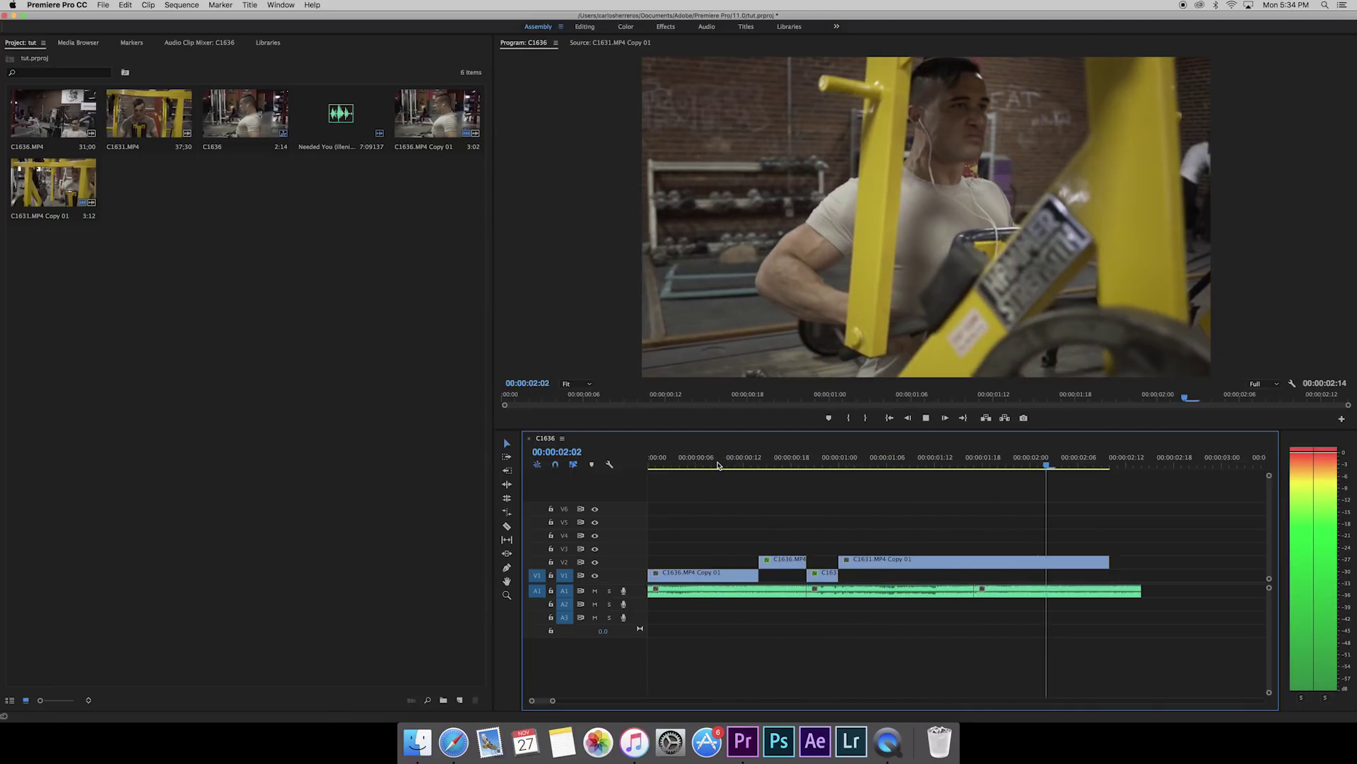
{"action": "key", "text": "space"}
{"action": "left_click", "coordinate": [696, 466]}
{"action": "key", "text": "space"}
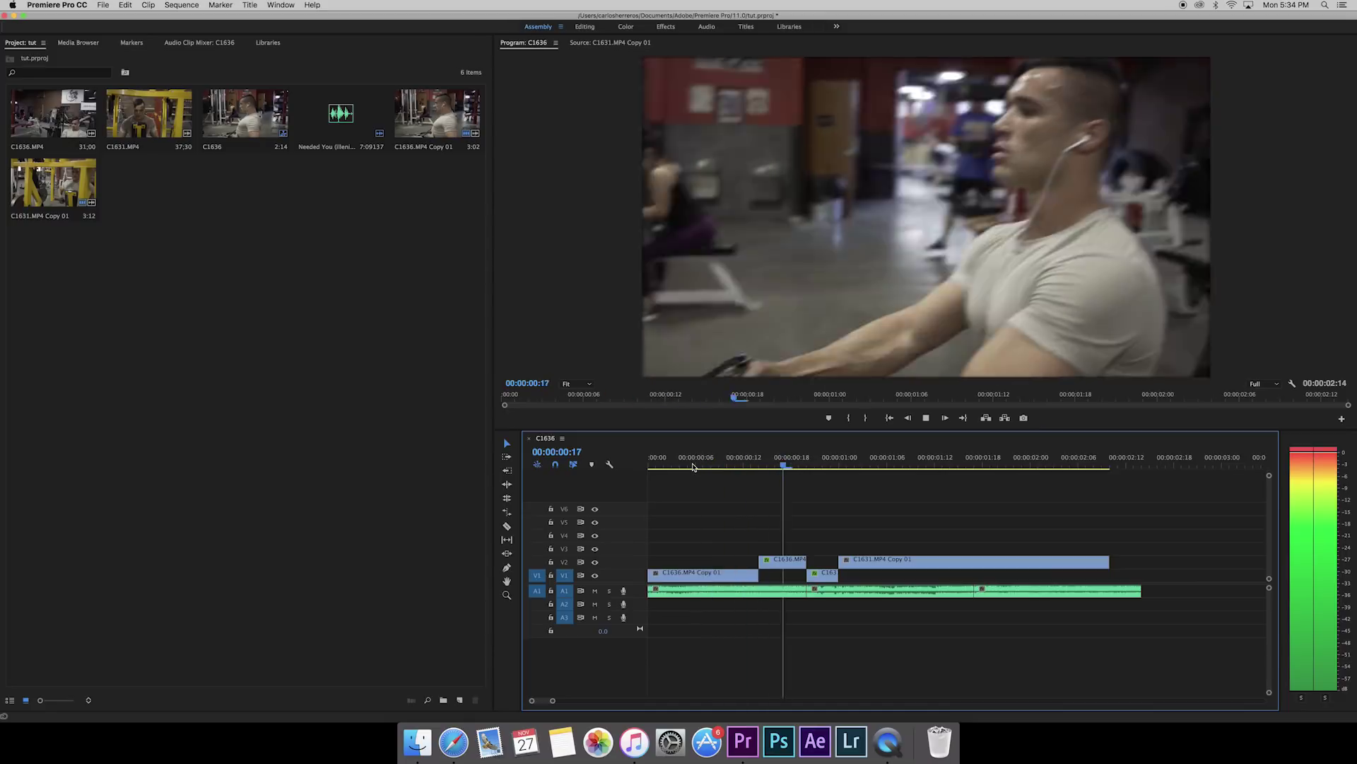
{"action": "left_click", "coordinate": [666, 465]}
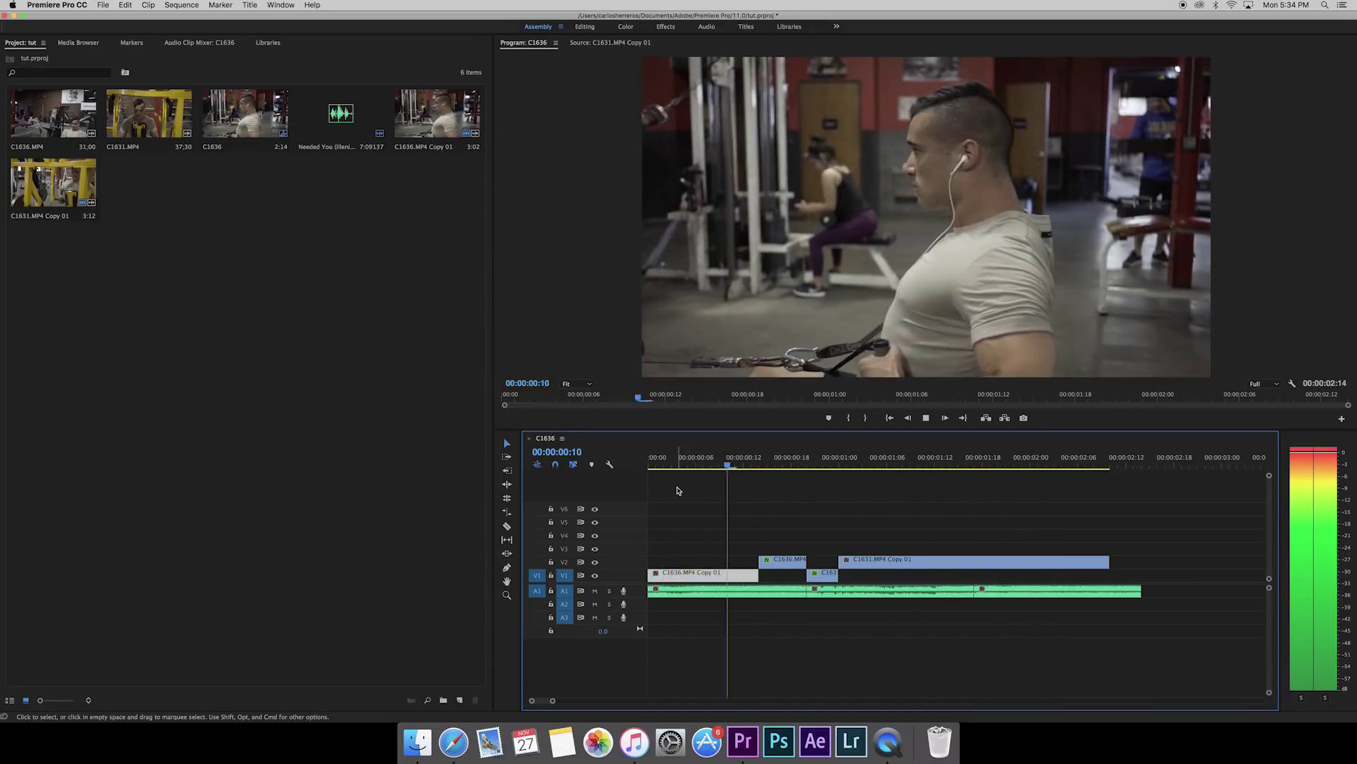
{"action": "key", "text": "space"}
{"action": "left_click", "coordinate": [664, 465]}
{"action": "key", "text": "space"}
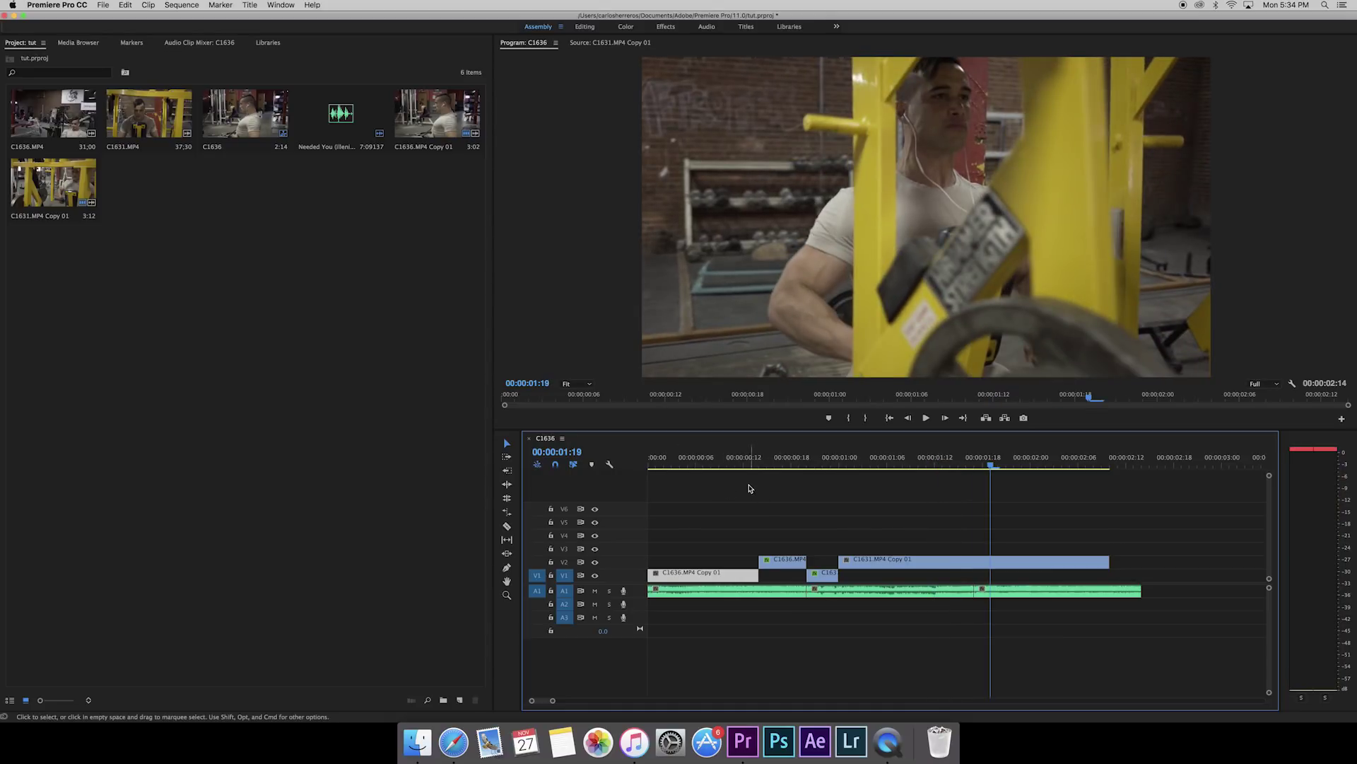
- Play and scrub from just before the sped-up C1636 clip into the second C1631 clip to examine the transition's motion
{"action": "left_click", "coordinate": [732, 465]}
{"action": "key", "text": "space"}
{"action": "key", "text": "space"}
{"action": "left_click", "coordinate": [732, 466]}
{"action": "key", "text": "space"}
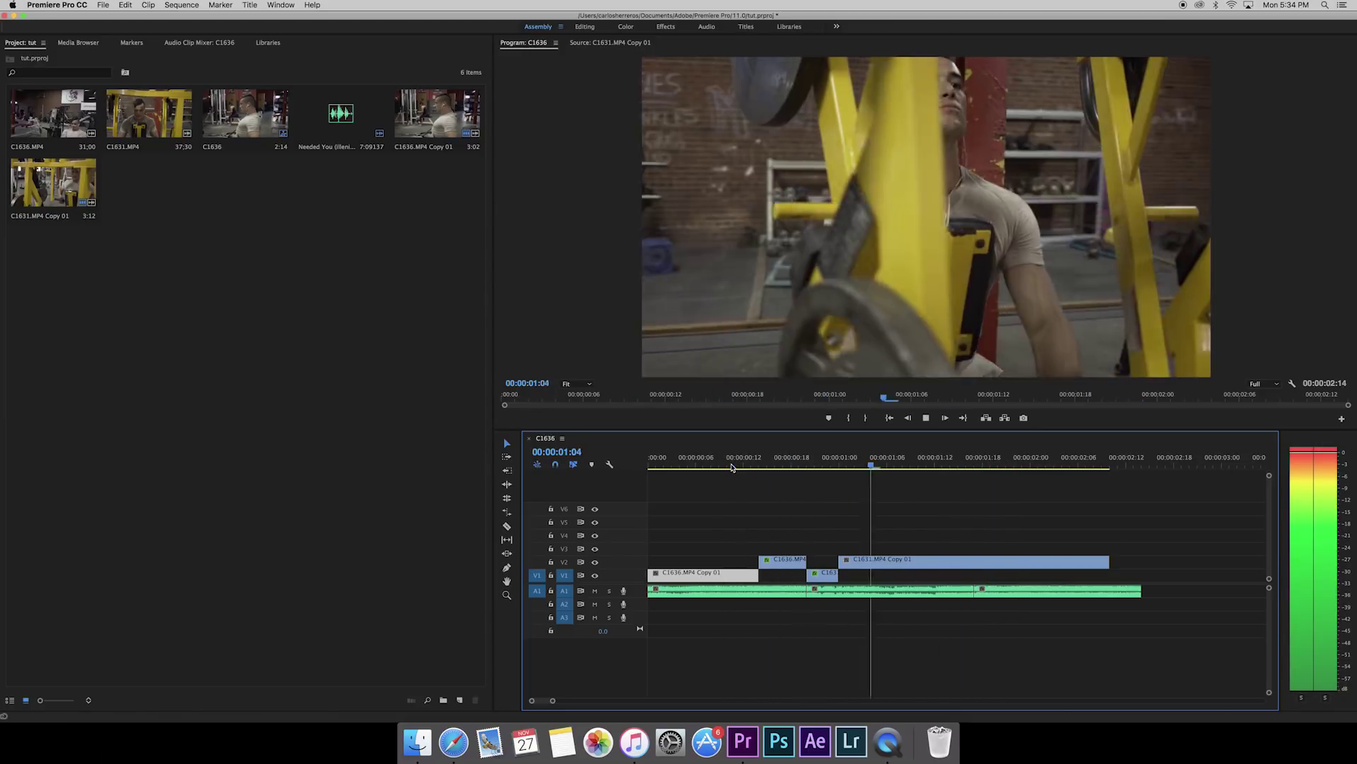
{"action": "key", "text": "space"}
{"action": "left_click_drag", "start_coordinate": [731, 465], "coordinate": [918, 476]}
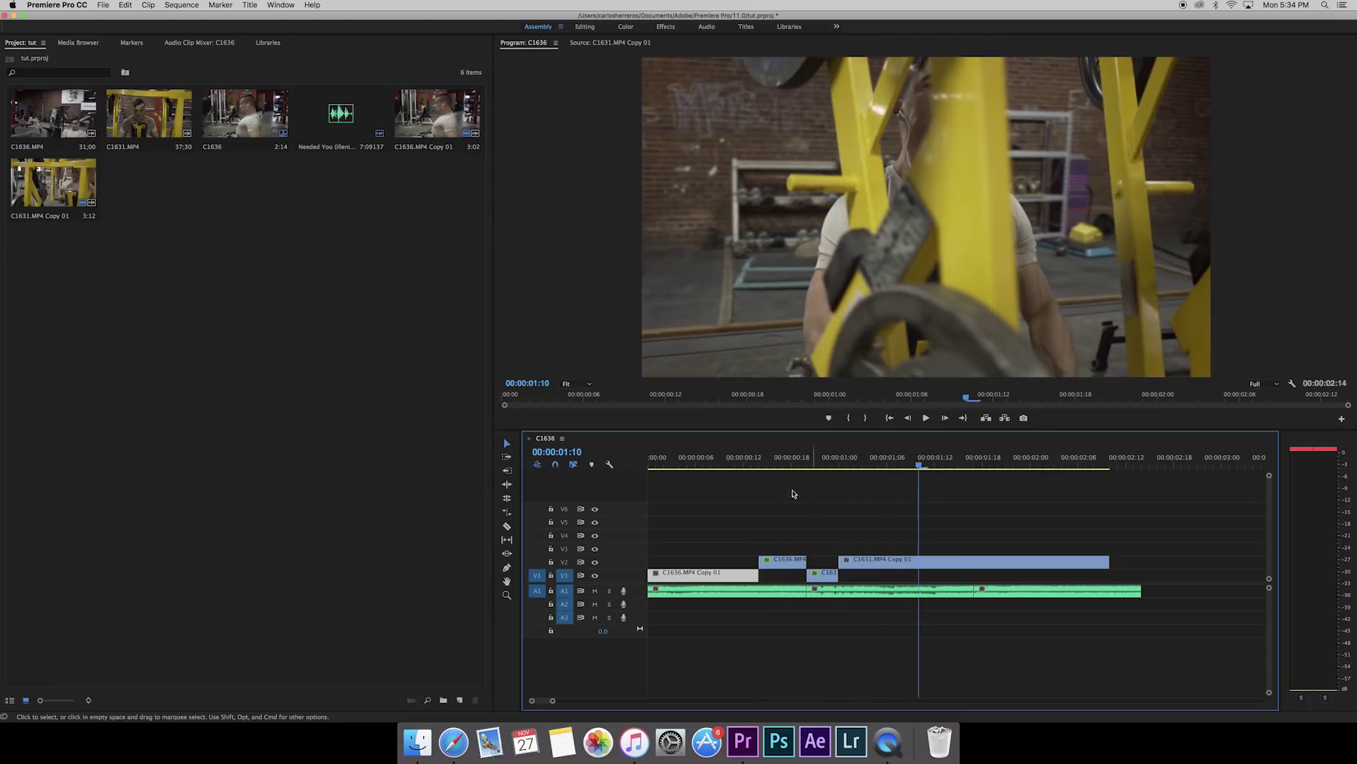
{"action": "left_click_drag", "start_coordinate": [742, 465], "coordinate": [919, 476]}
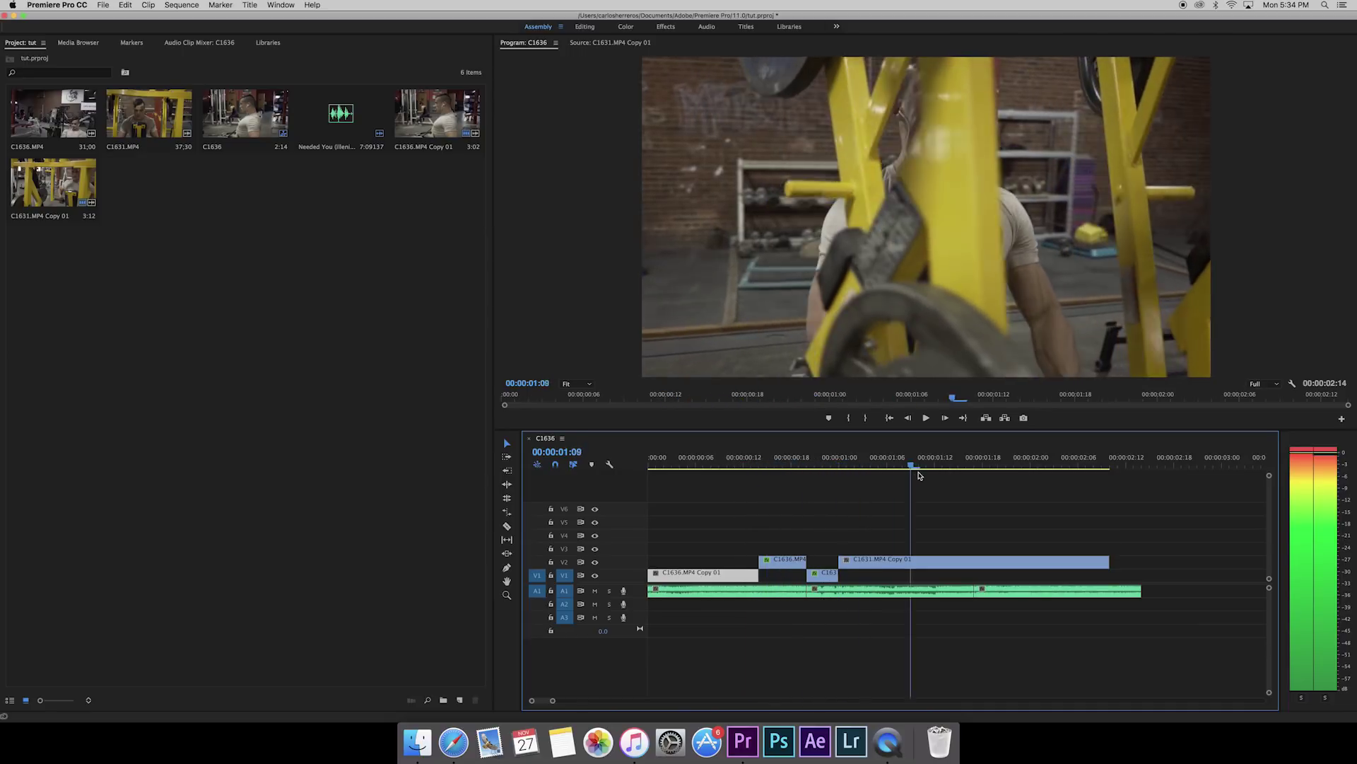
- Play the opening of the sequence once more and park the playhead at 00:00:00:08 in the first clip
{"action": "left_click", "coordinate": [689, 467]}
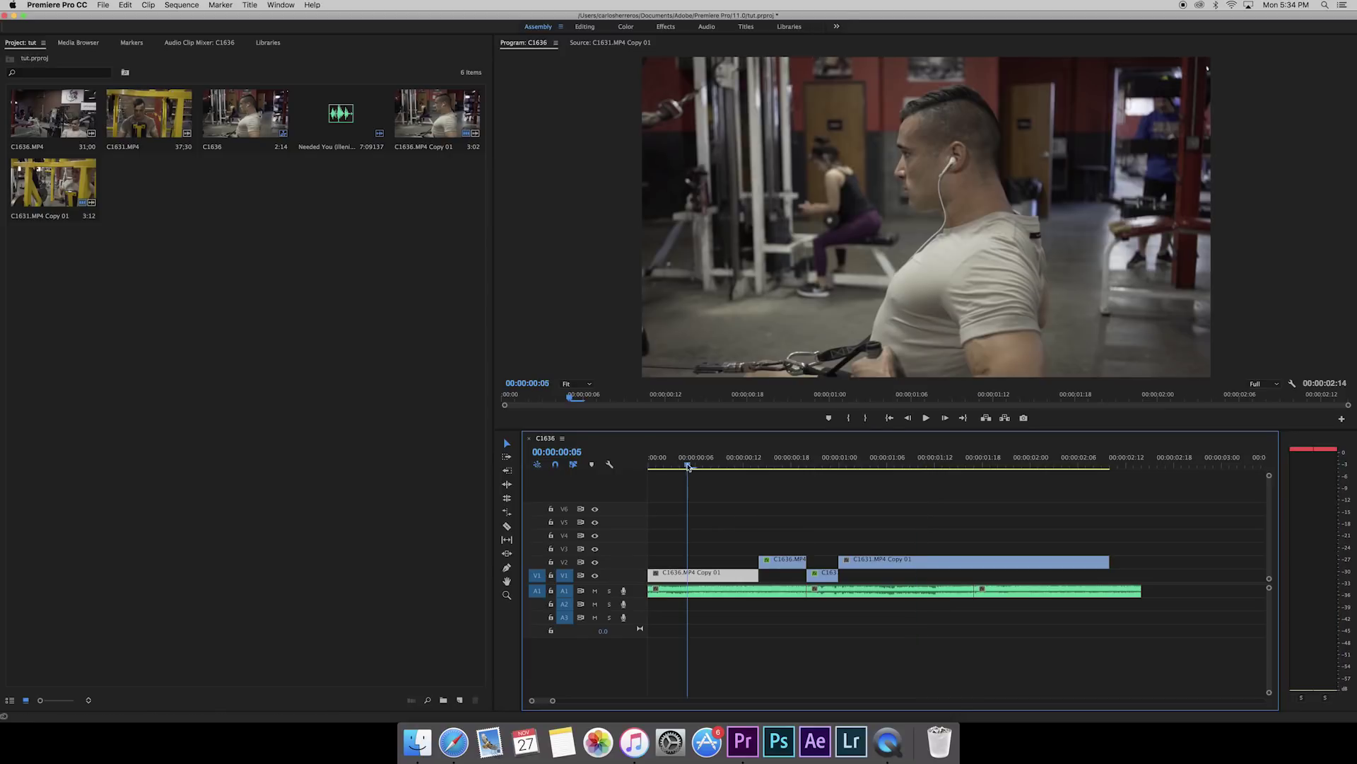
{"action": "left_click", "coordinate": [657, 464]}
{"action": "key", "text": "space"}
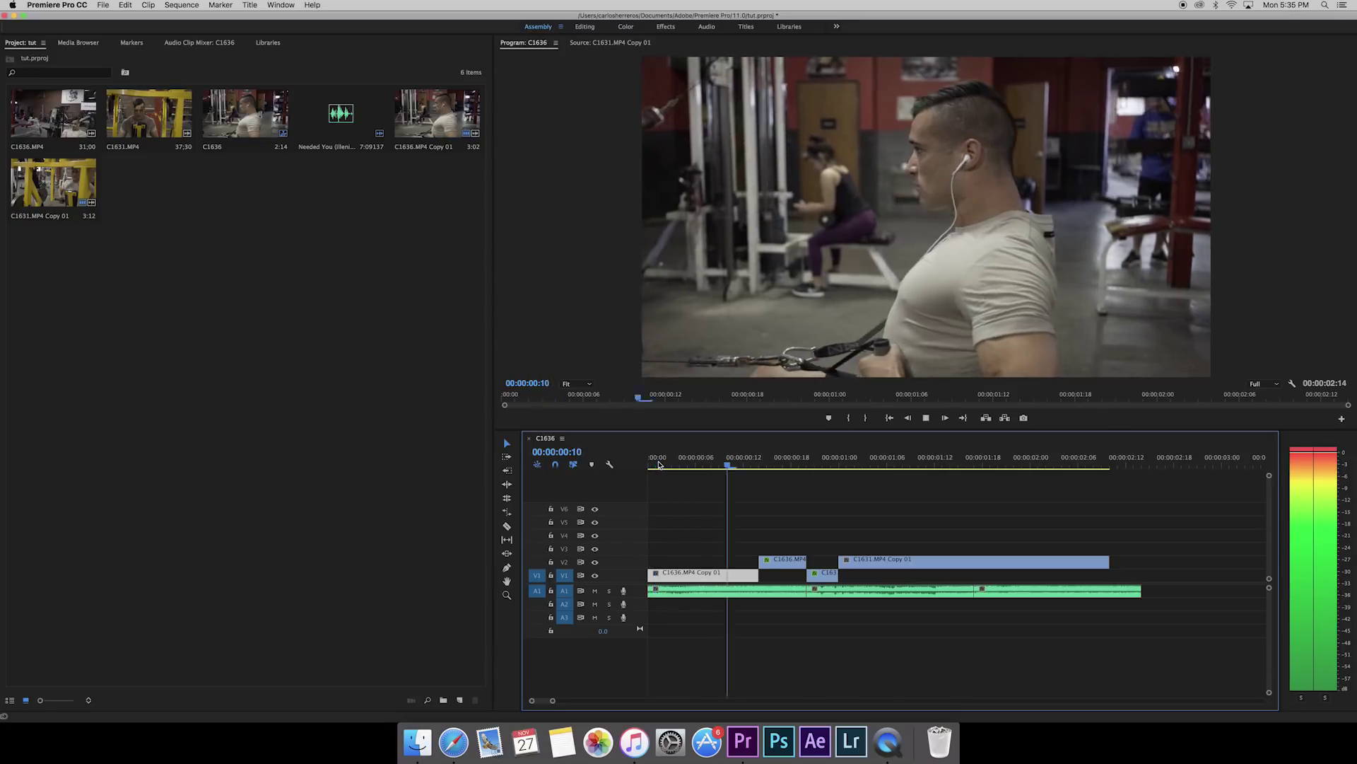
{"action": "left_click", "coordinate": [712, 464]}
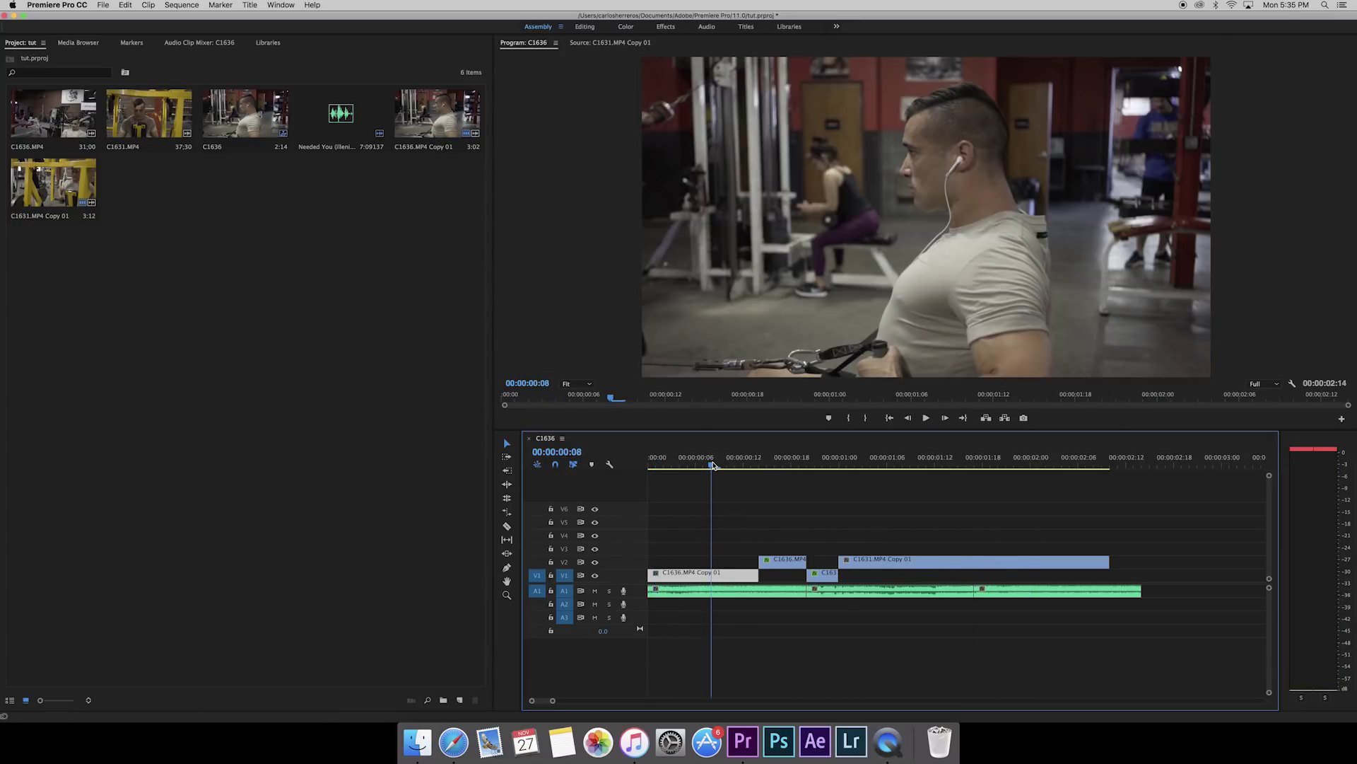